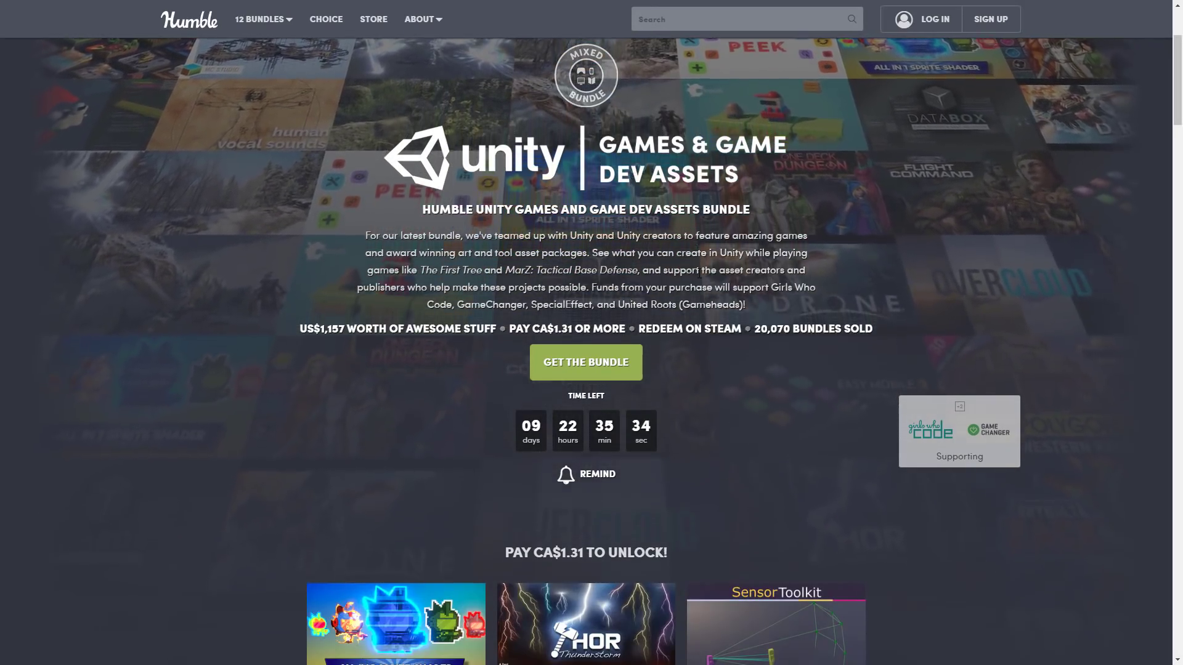
Scroll the Humble Unity bundle down to the CA$32.78 tier, then switch to the UModeler article
scroll(697, 265, down, 2)
scroll(699, 273, down, 10)
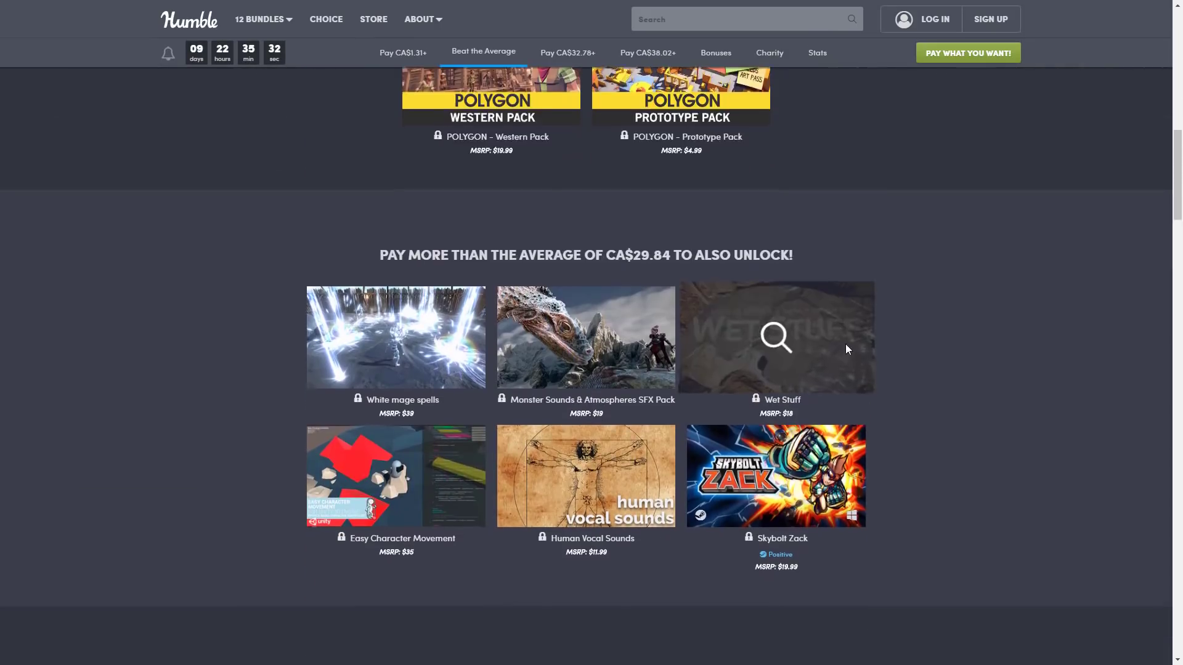
scroll(841, 314, down, 4)
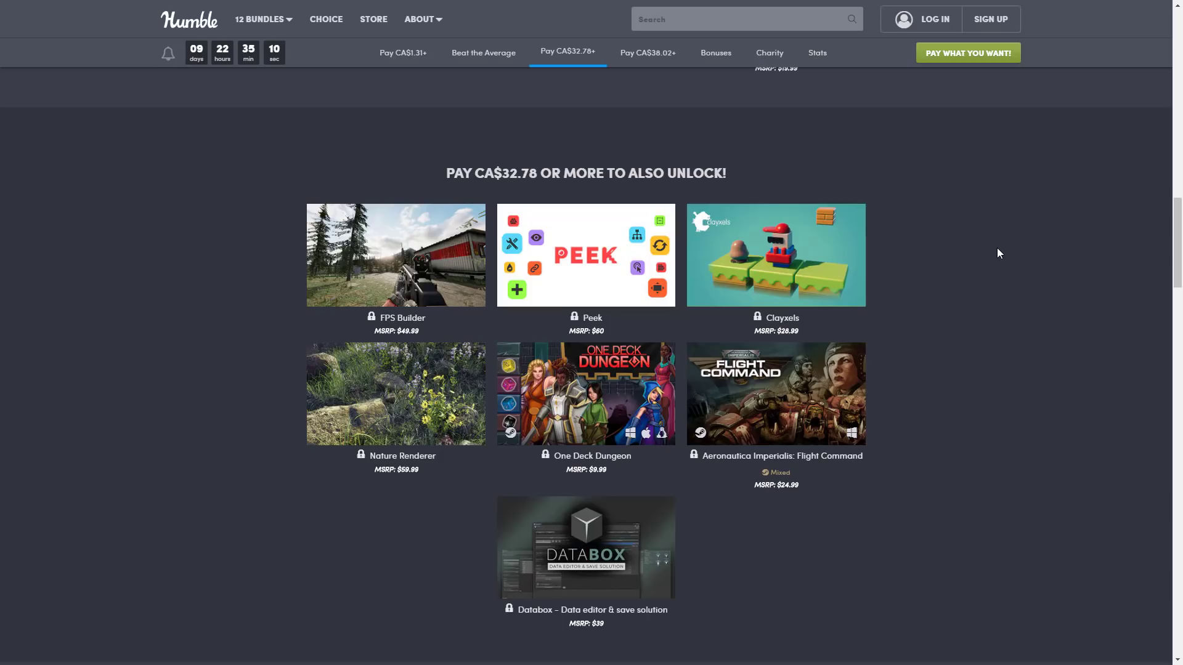
key(ctrl+Tab)
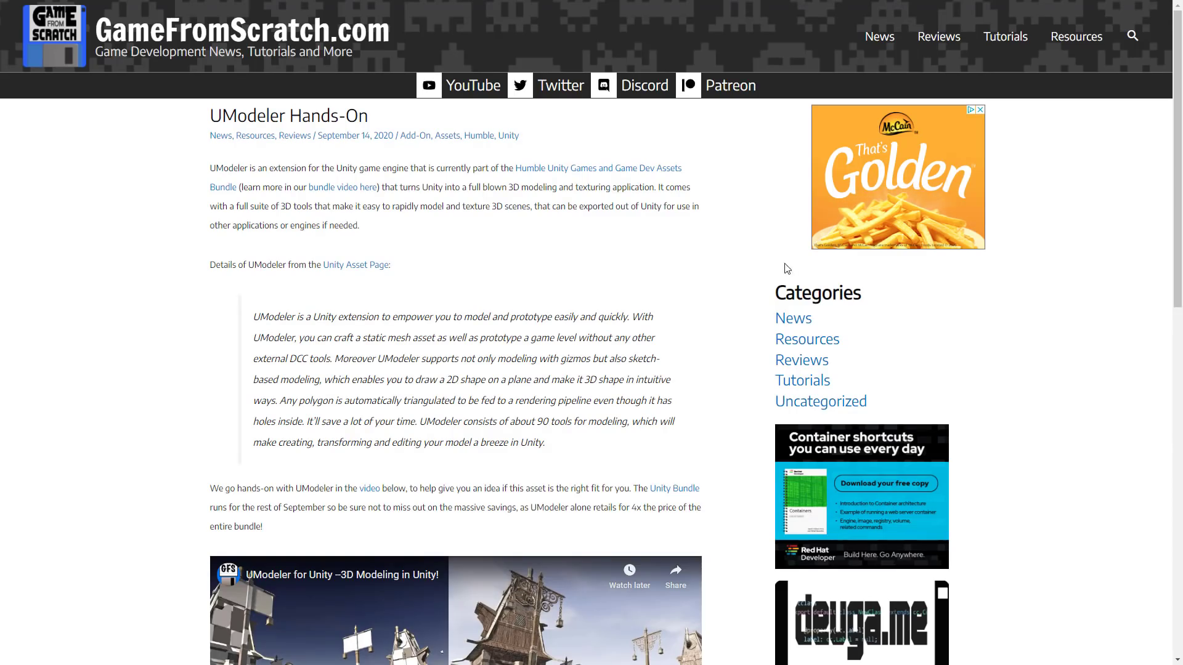
Scroll down and back up through the UModeler Hands-On article toward the Peek page
scroll(622, 257, down, 5)
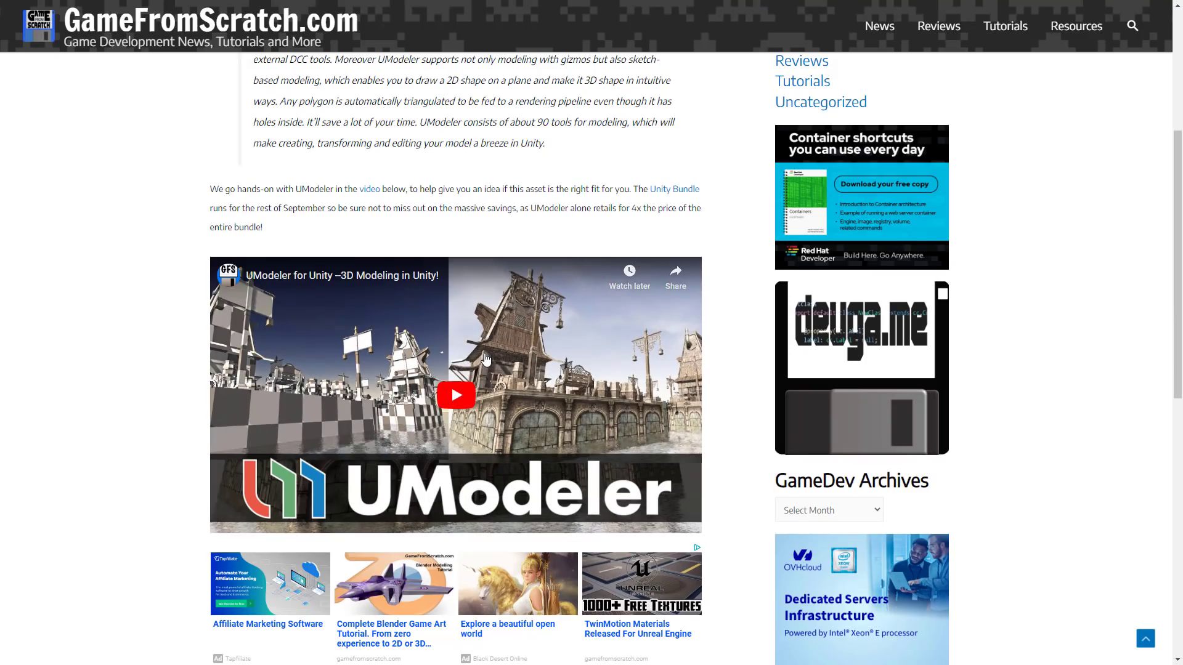
scroll(484, 357, up, 3)
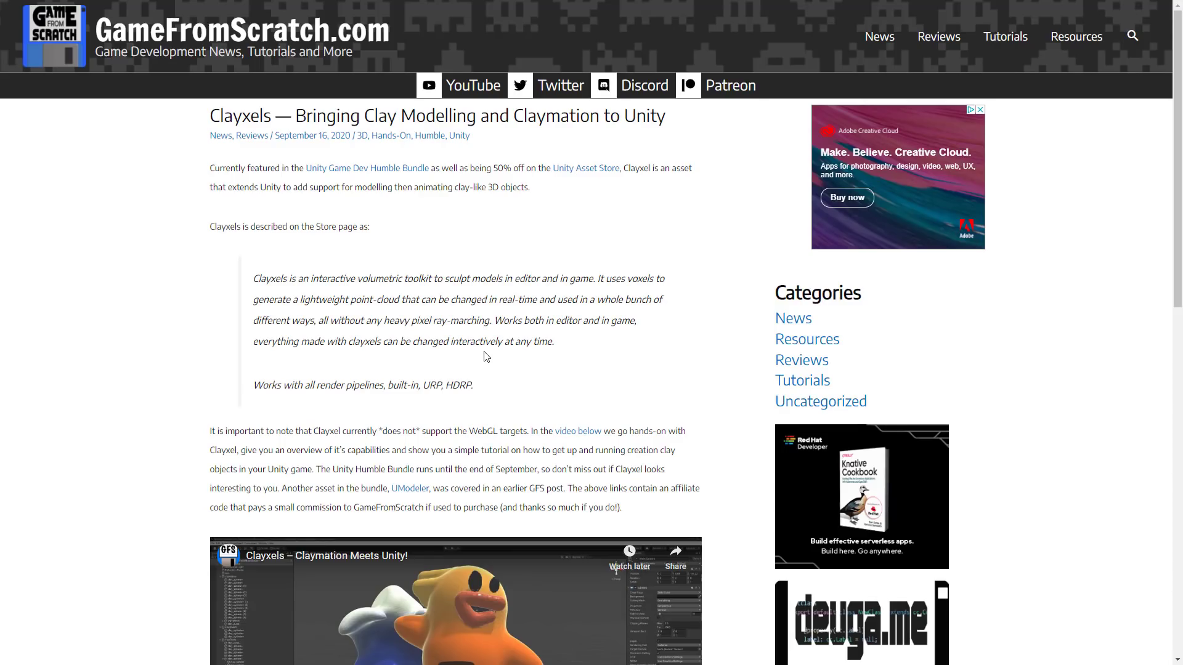
scroll(471, 359, down, 3)
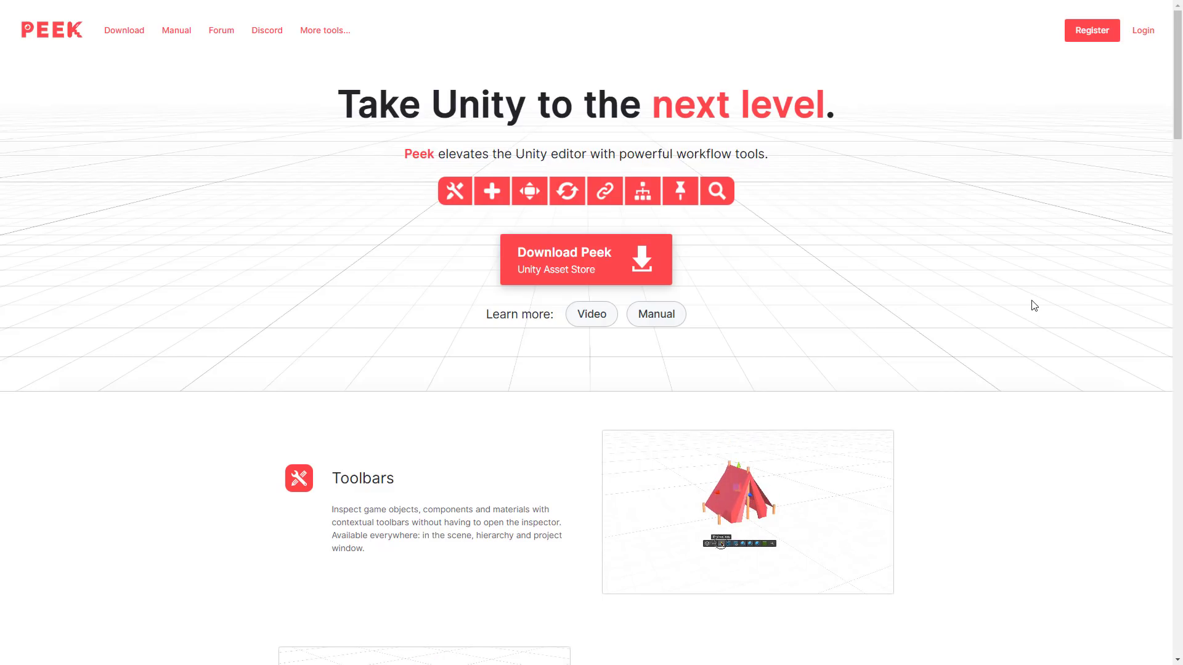
Highlight the ludiq domain in the Peek site's address, then view the Unity-acquires-Bolt article
mouse_move(647, 3)
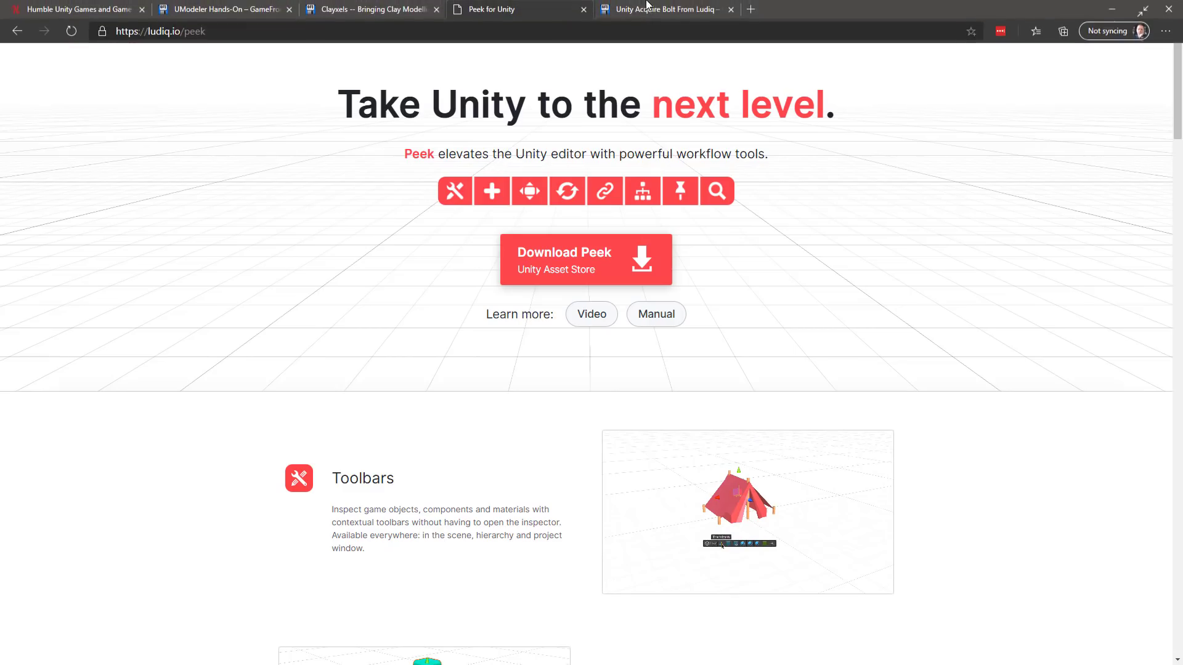
double_click(159, 31)
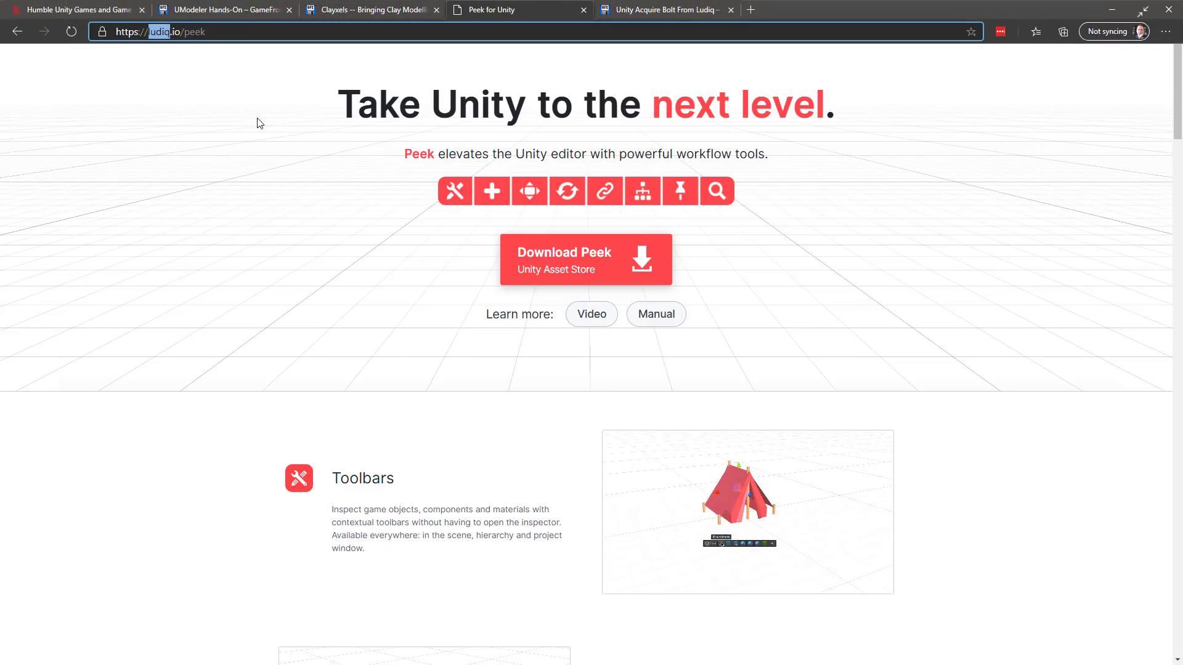
key(ctrl+Tab)
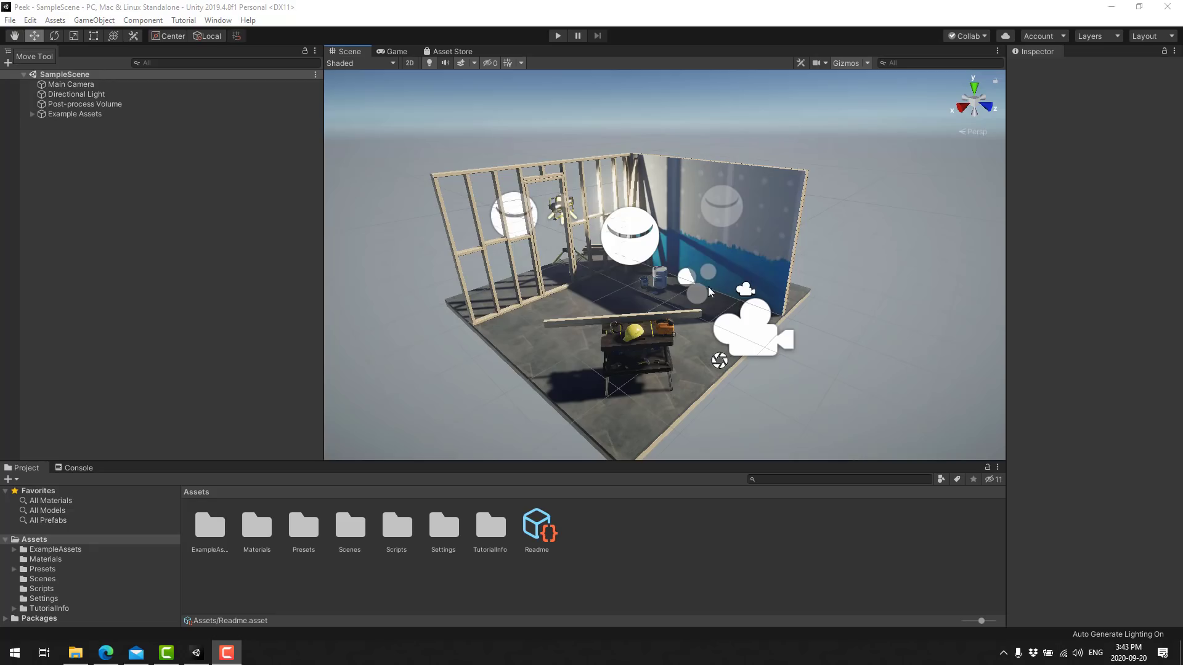
Focus the Unity editor and drag the Hierarchy divider left to widen the Scene view
click(156, 171)
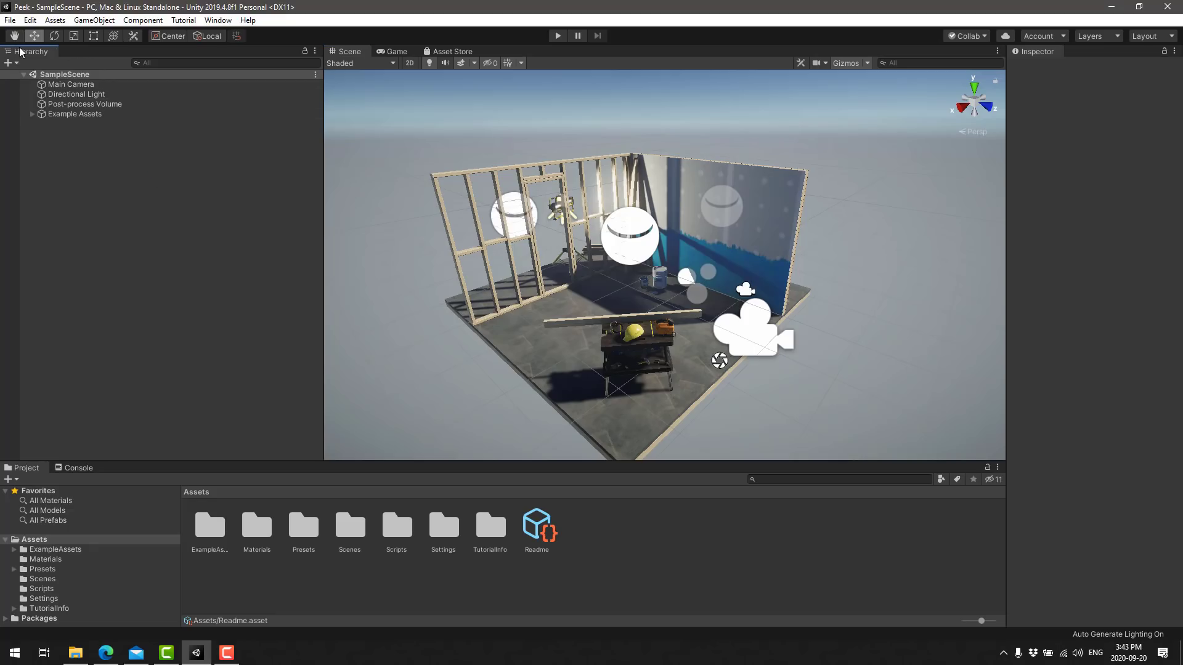
click(1047, 52)
drag(322, 180, 42, 213)
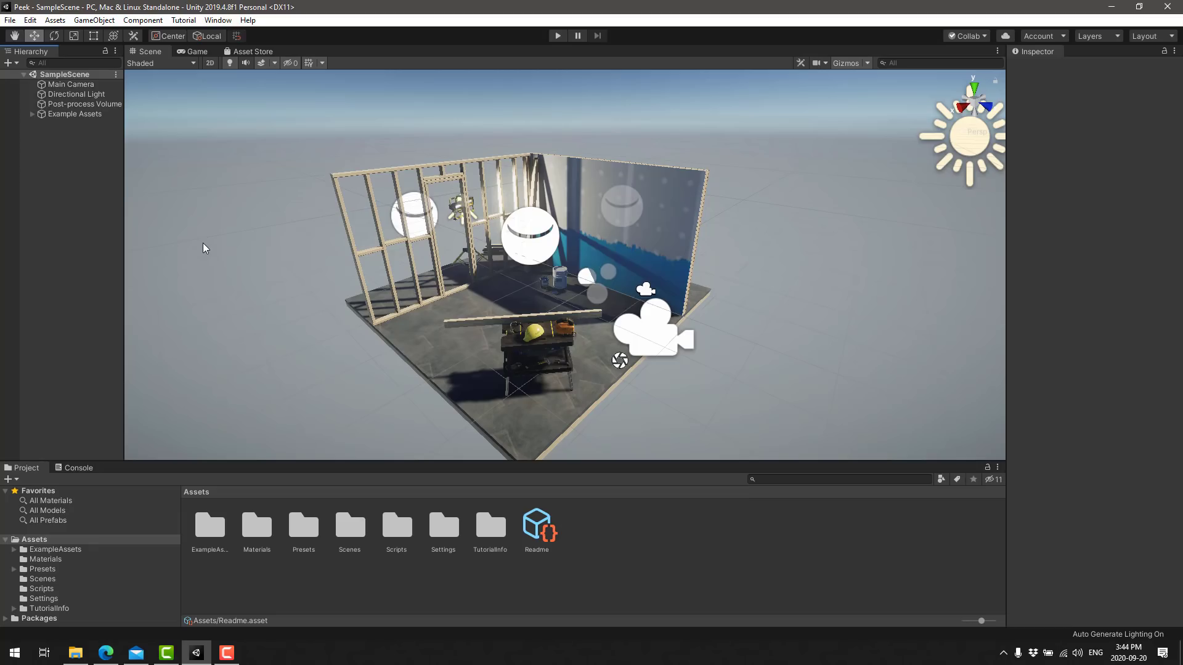
Open Window > Package Manager and list the My Assets purchased packages
click(219, 20)
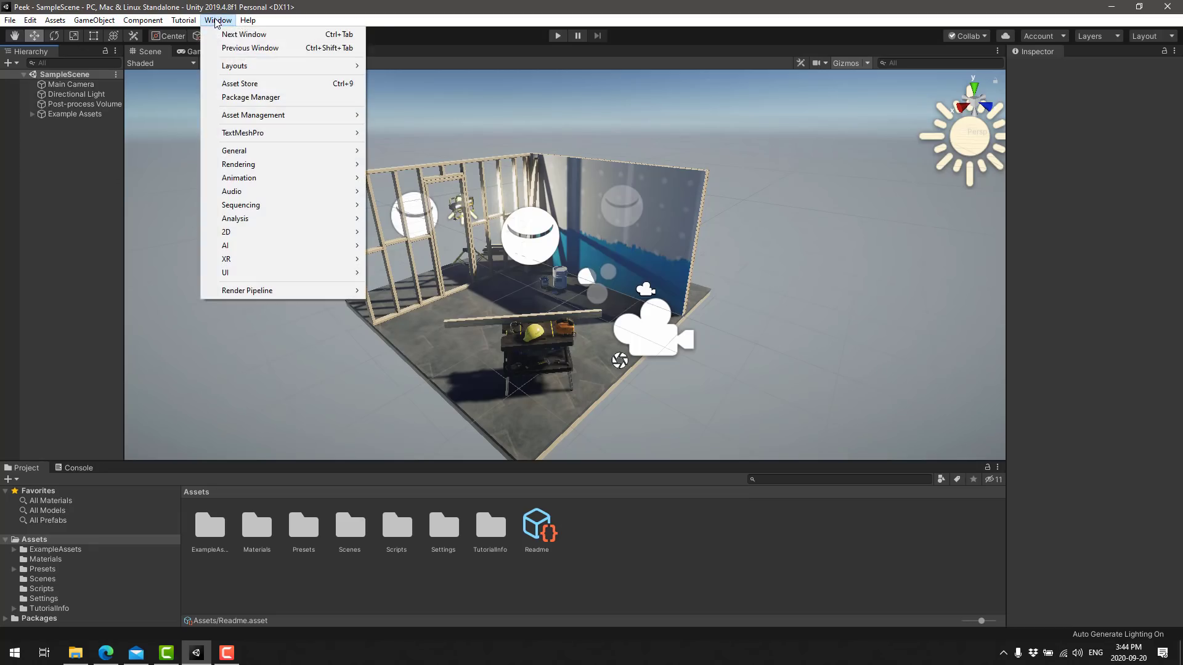
click(252, 97)
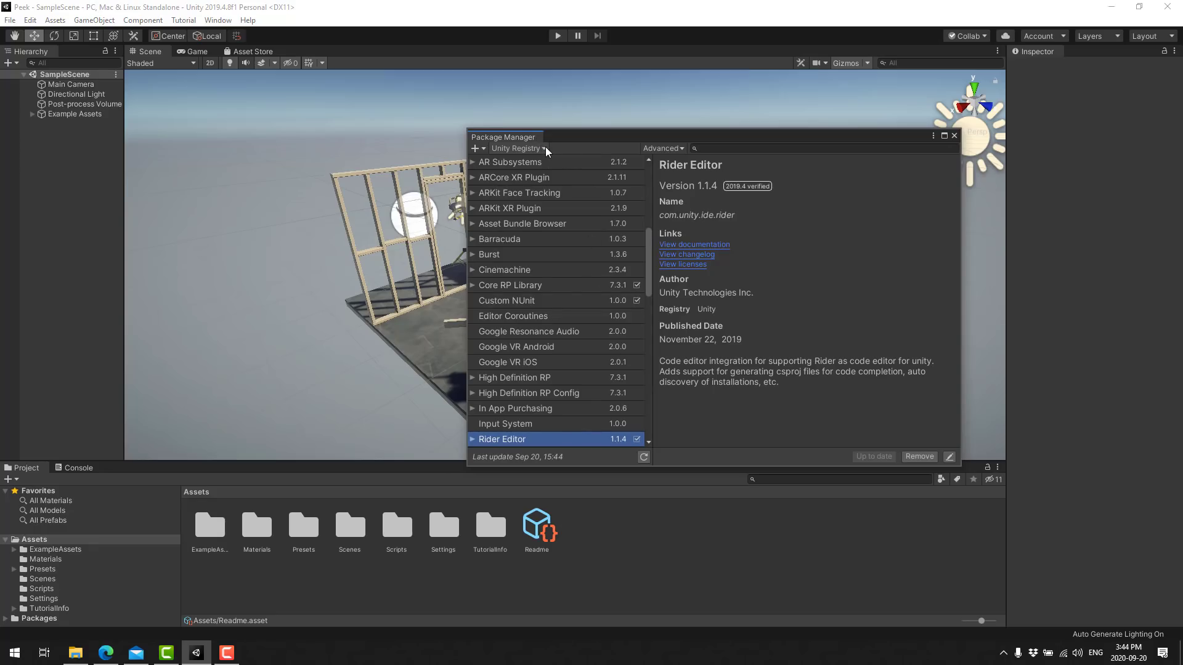
click(546, 148)
click(531, 198)
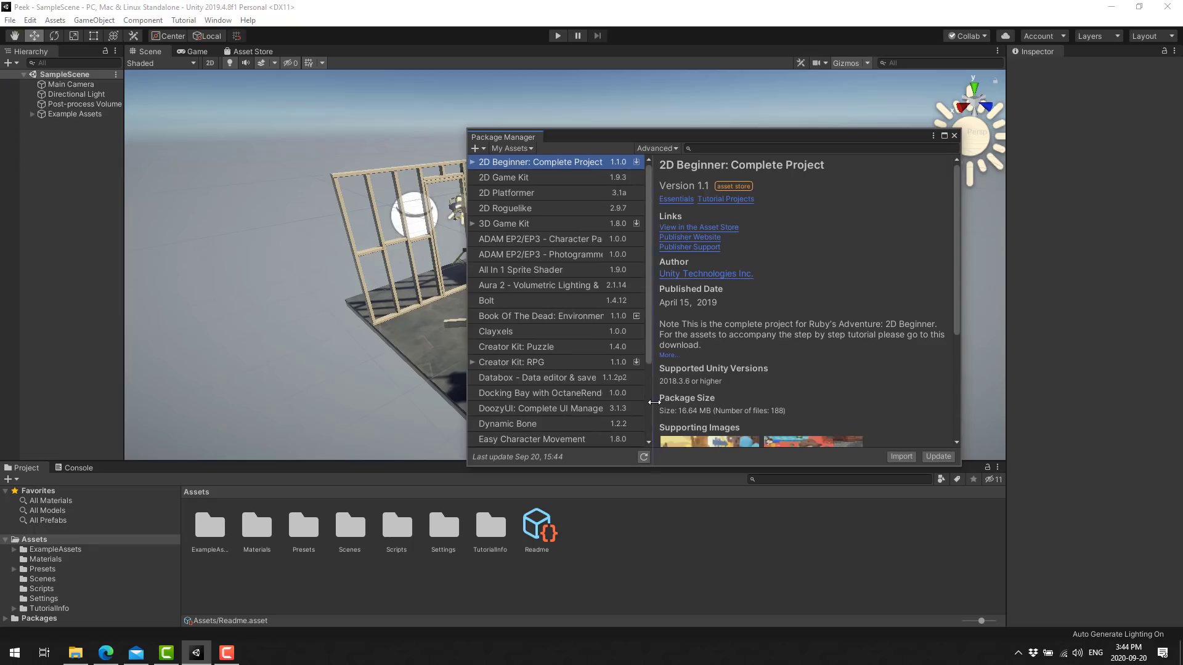
Load the remaining purchased assets and select Peek - Editor Toolkit to show its details
scroll(651, 406, down, 1)
scroll(651, 406, down, 5)
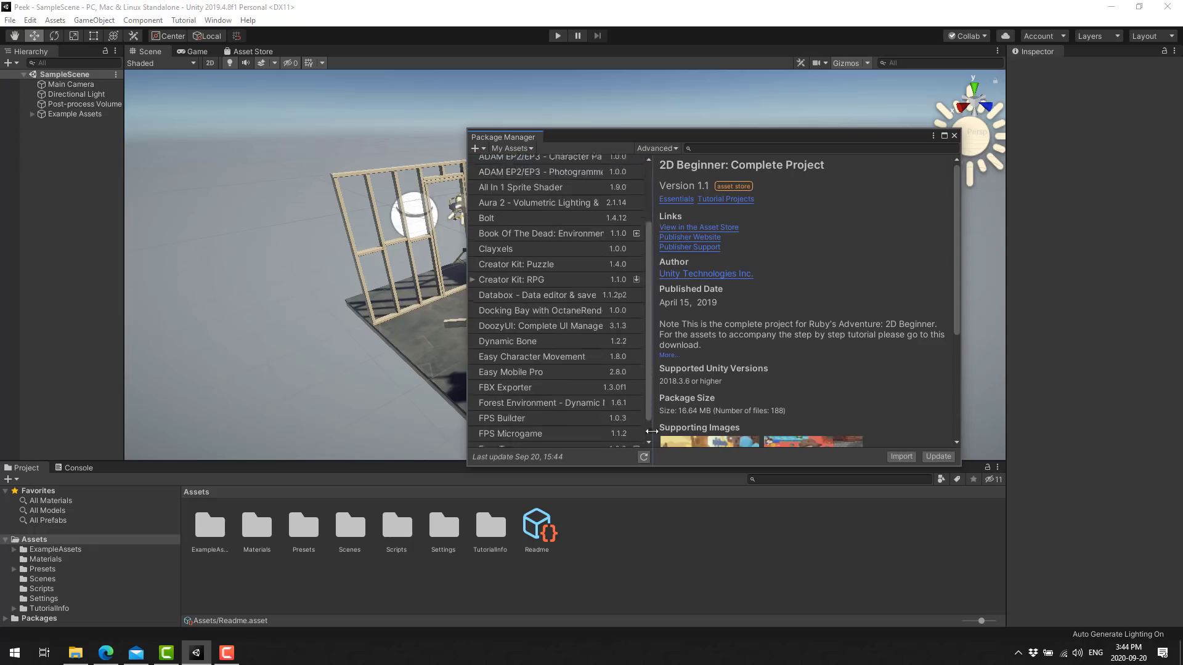
click(616, 440)
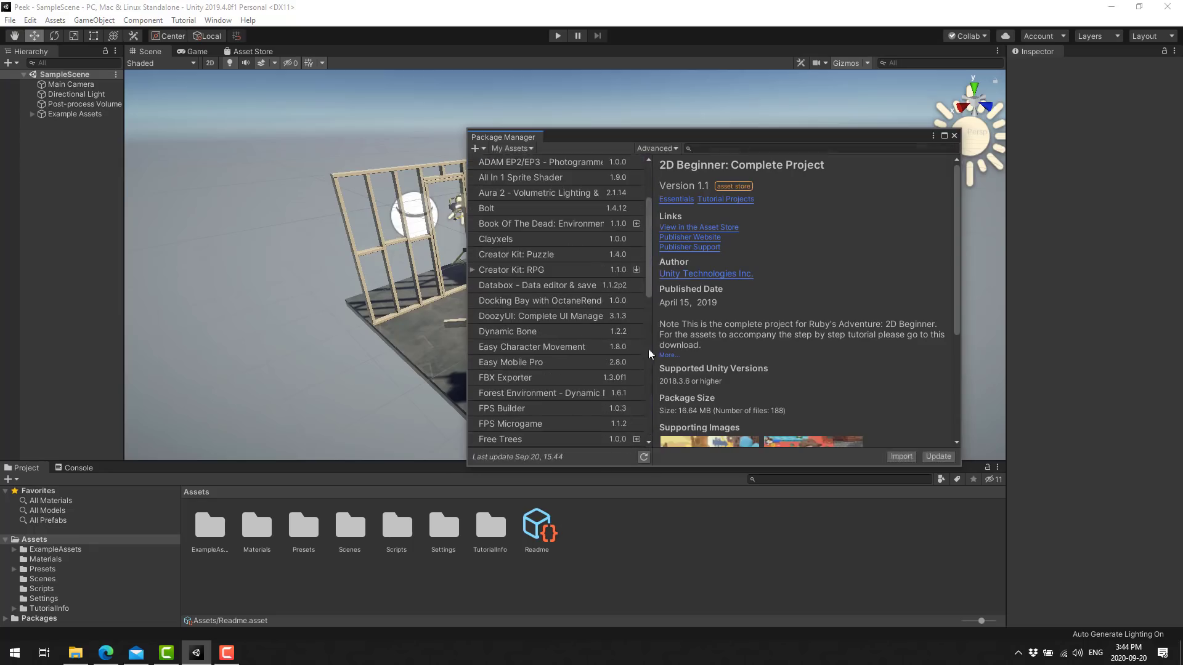
scroll(514, 431, down, 2)
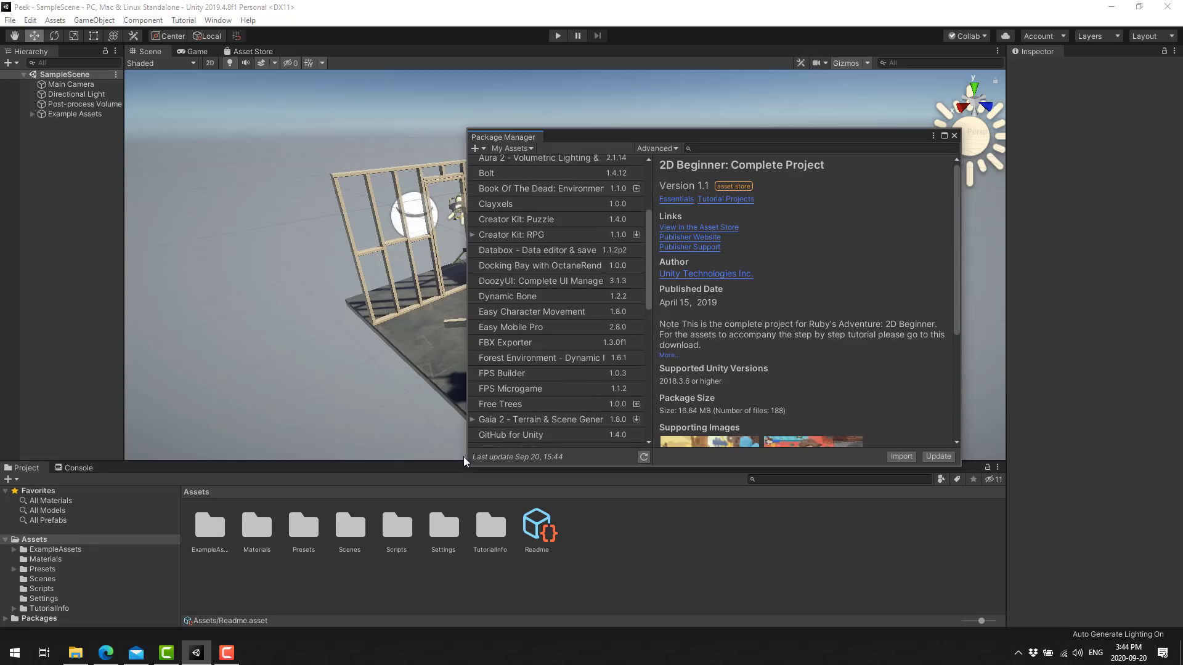
scroll(500, 378, up, 4)
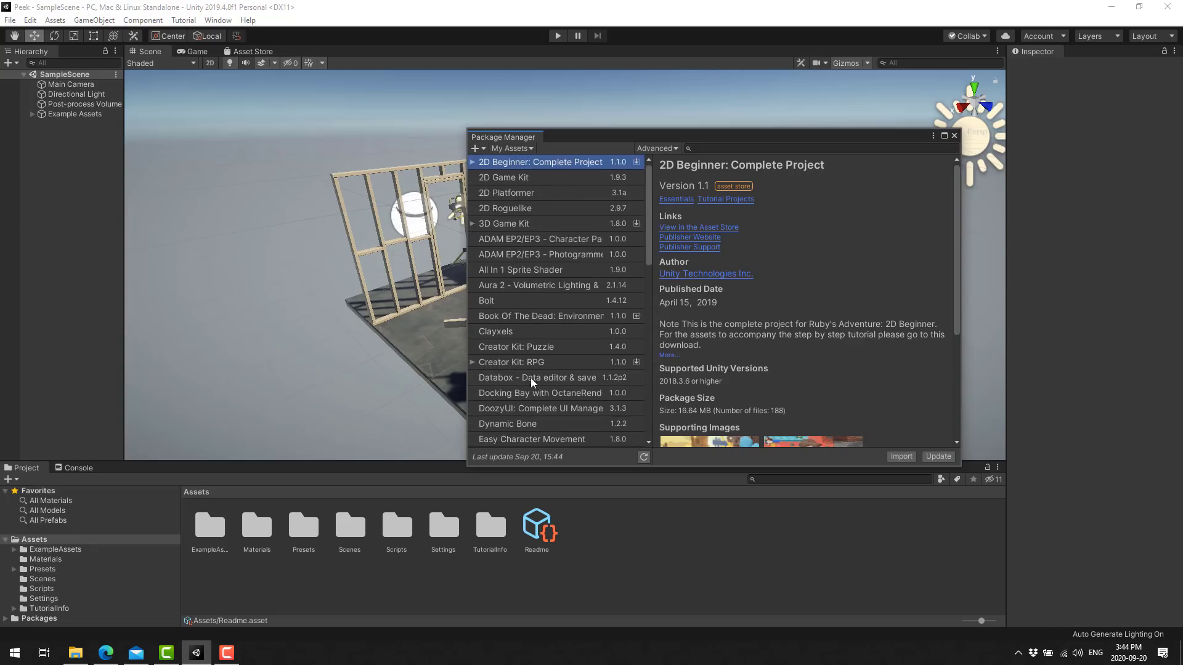
drag(648, 301, 652, 409)
click(499, 334)
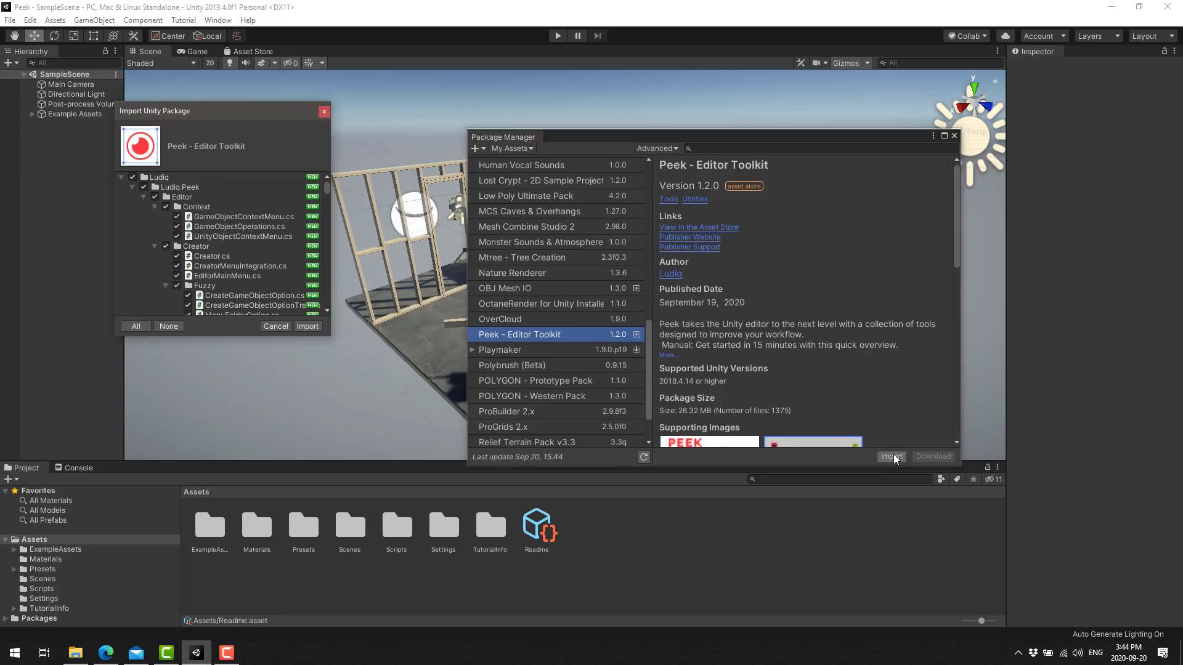
Import all of Peek - Editor Toolkit's files into the project
click(314, 327)
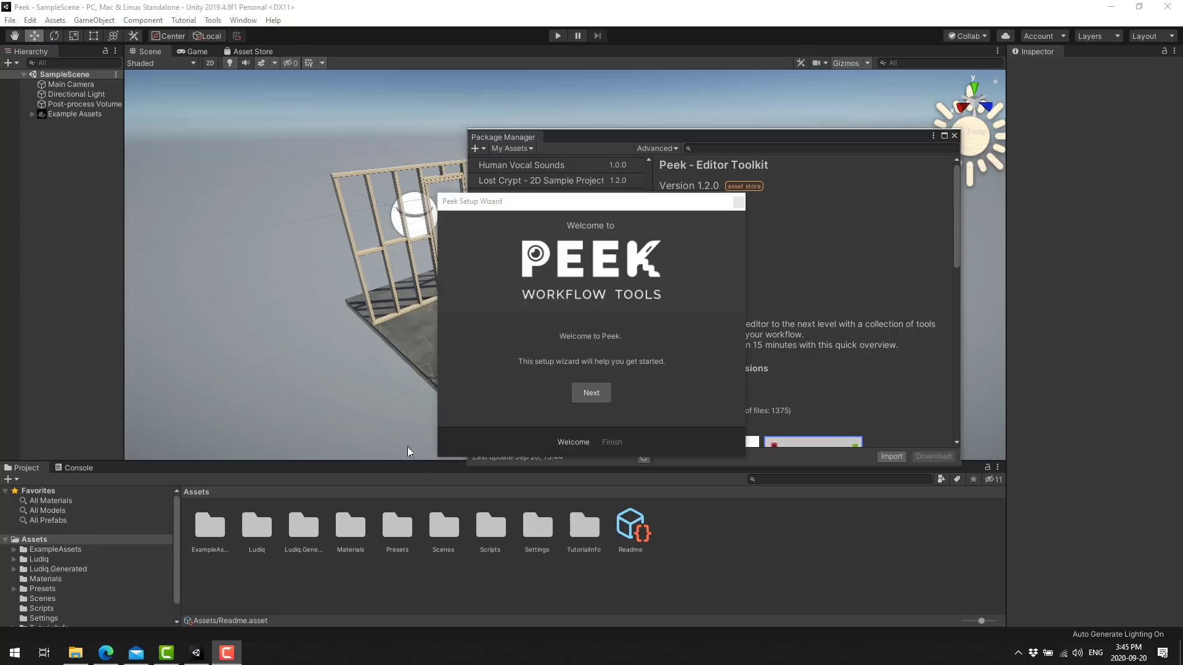
Advance the Peek Setup Wizard and browse through Peek's preferences
click(575, 216)
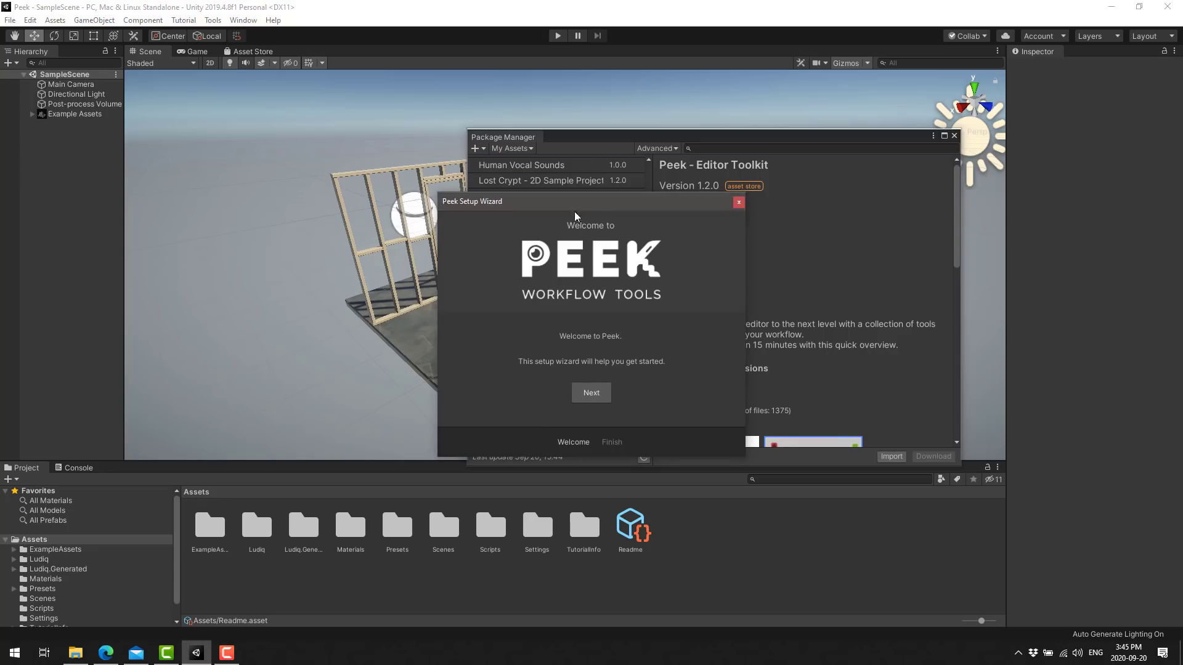
click(591, 392)
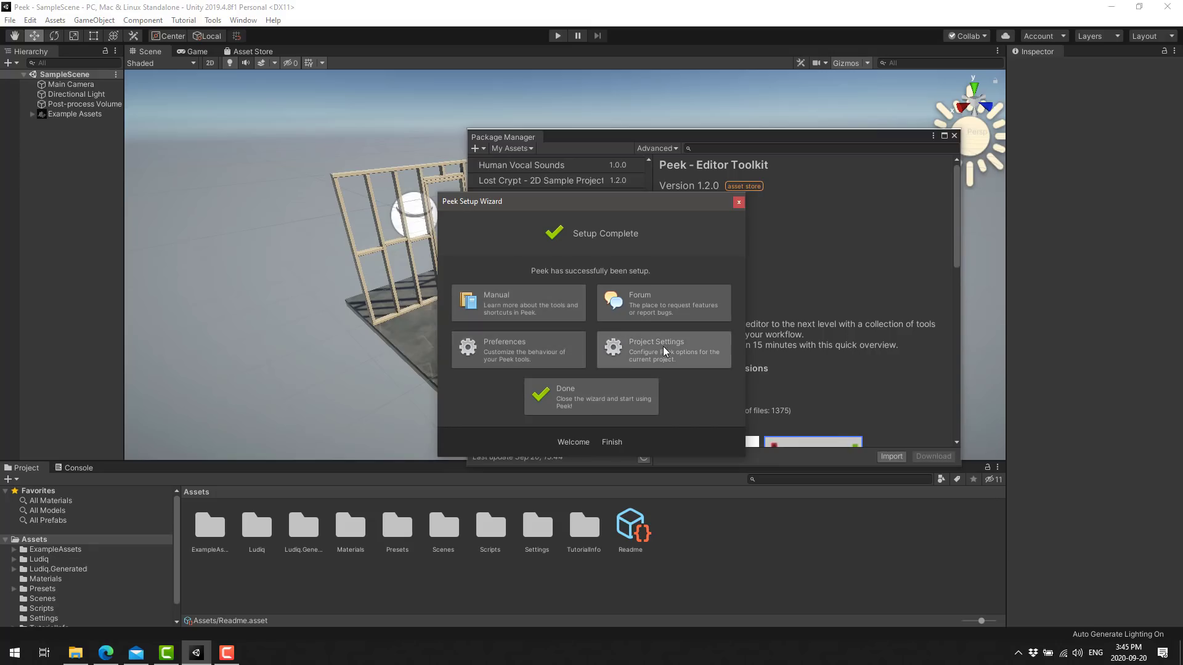
click(521, 348)
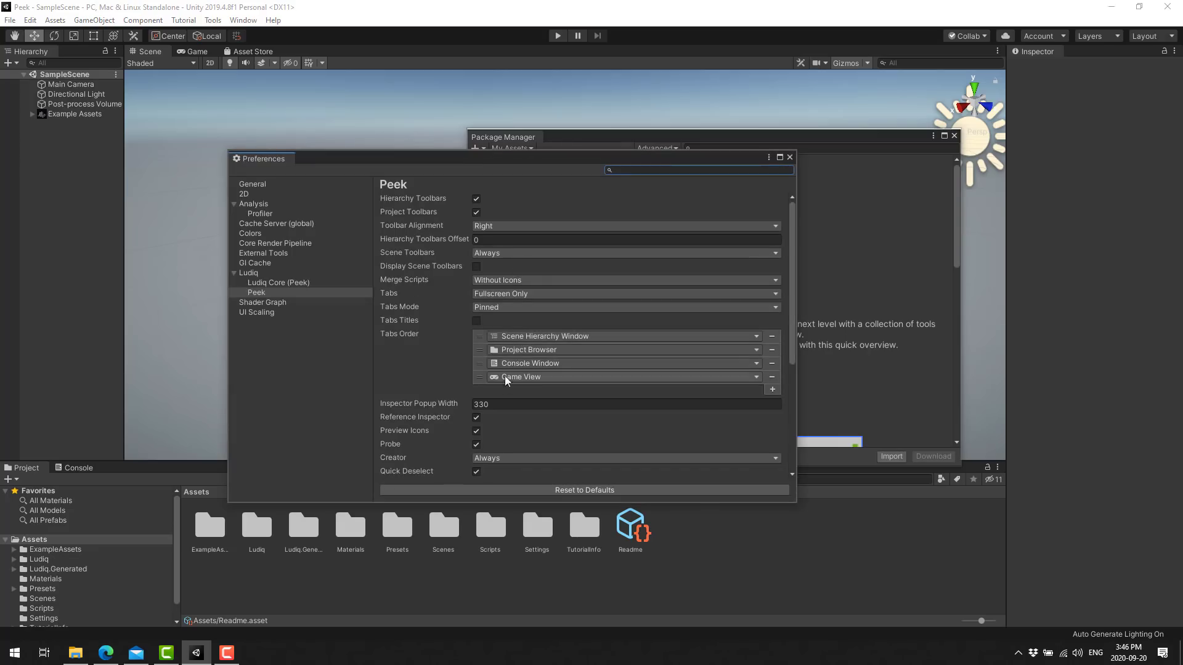
scroll(512, 353, down, 5)
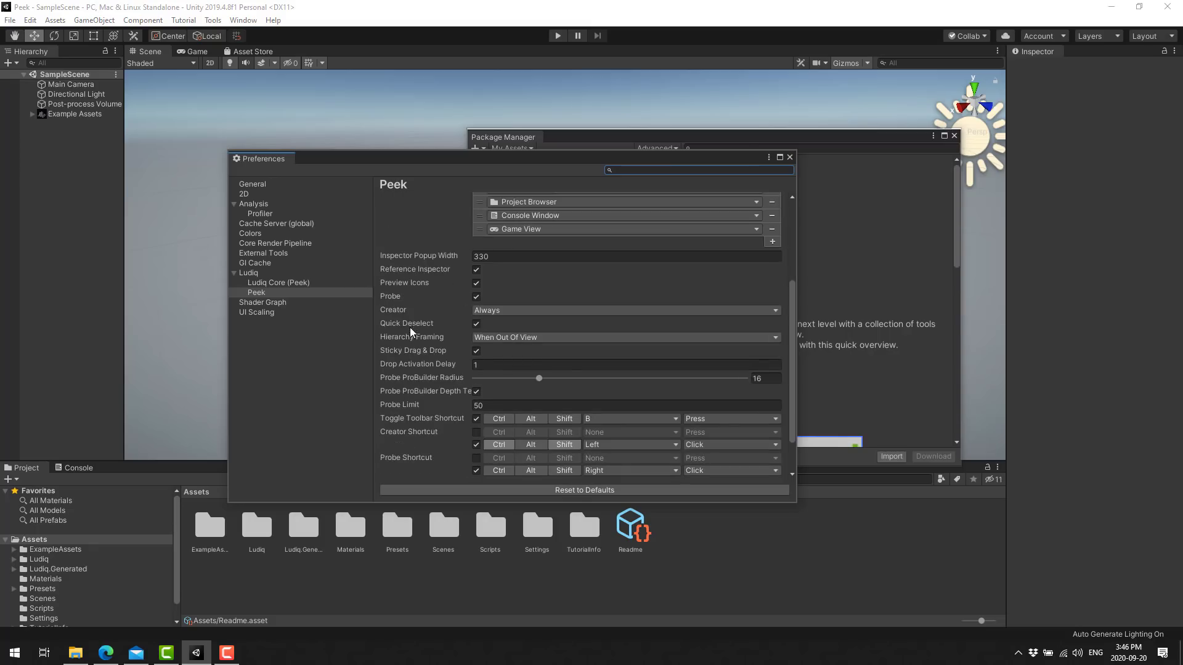
scroll(409, 327, down, 2)
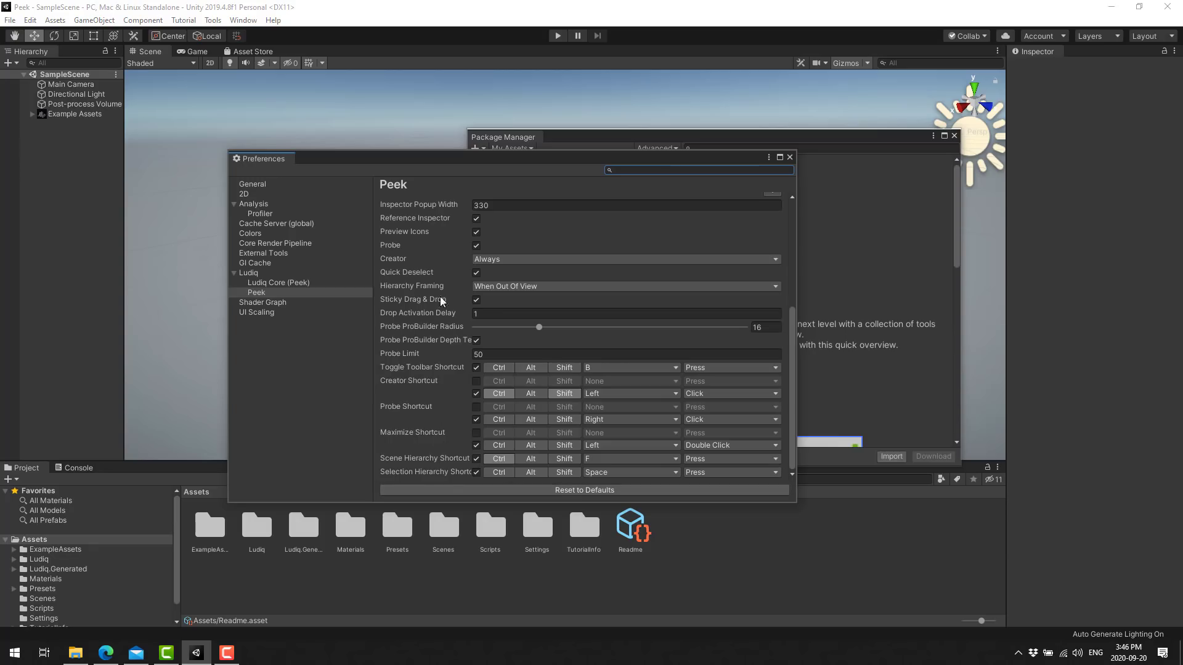
scroll(444, 346, up, 6)
scroll(530, 369, down, 6)
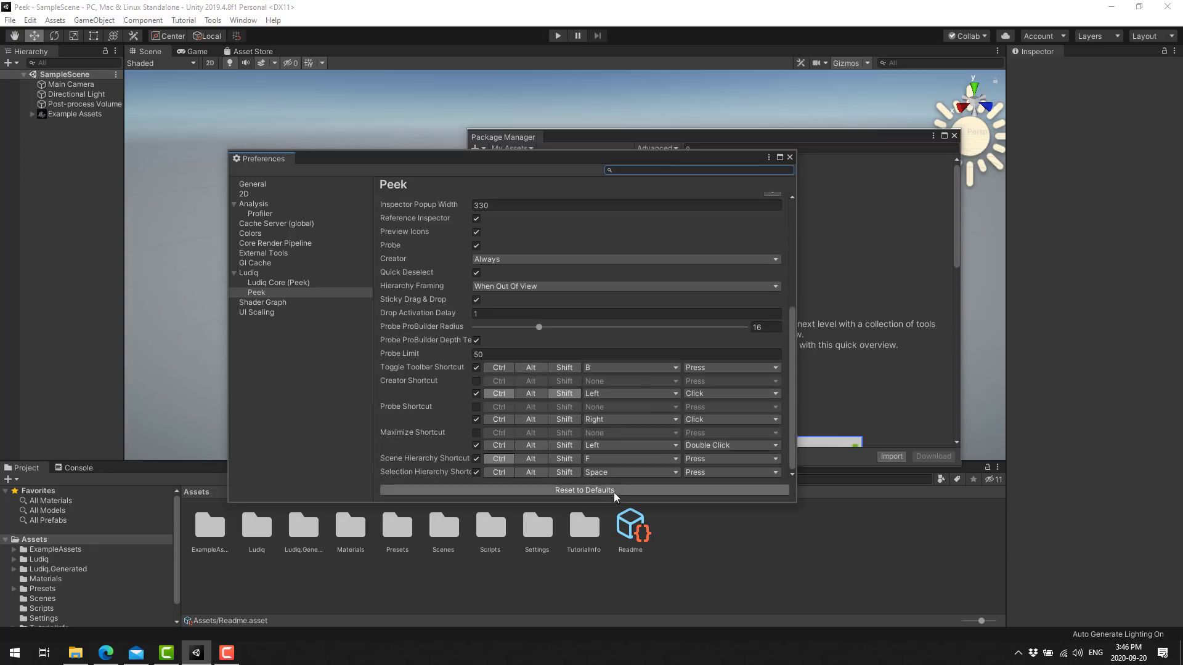
Close preferences and Project Settings, finish the Peek wizard, and close the Package Manager
click(790, 158)
click(657, 352)
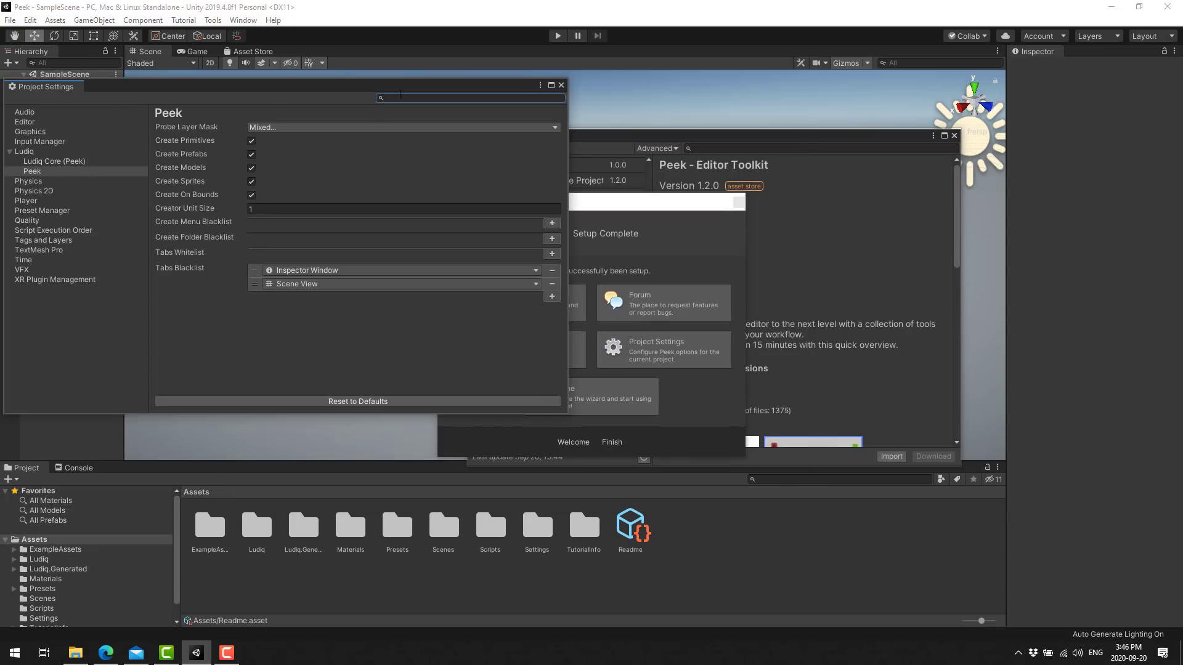
click(560, 85)
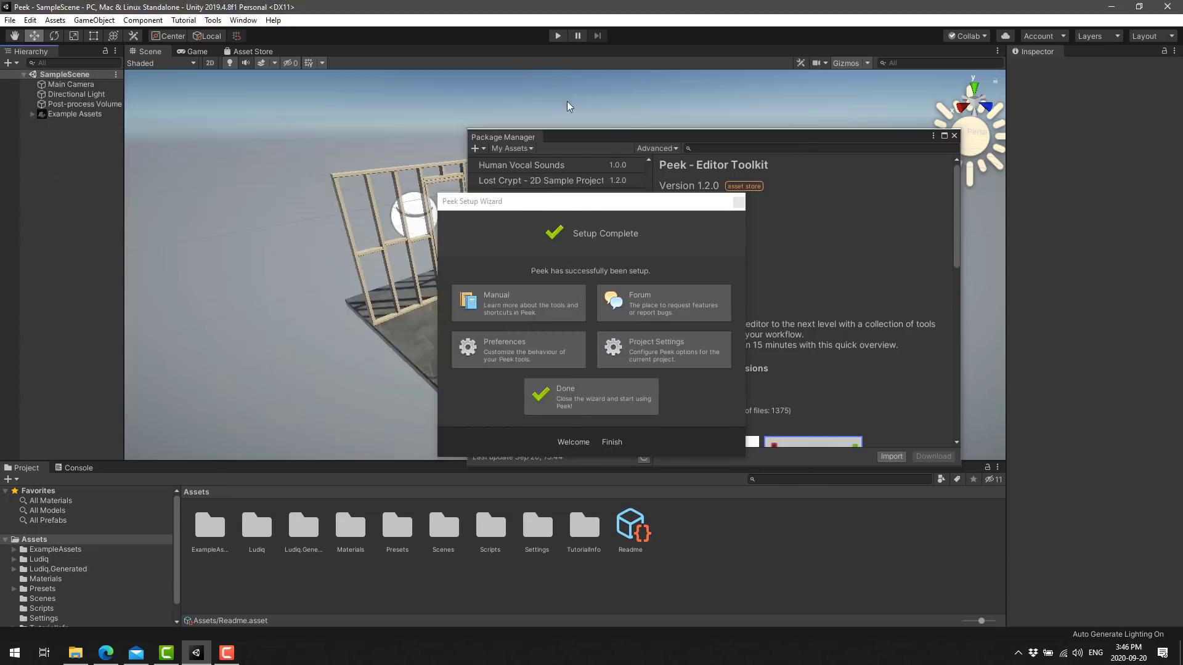
click(559, 406)
click(953, 135)
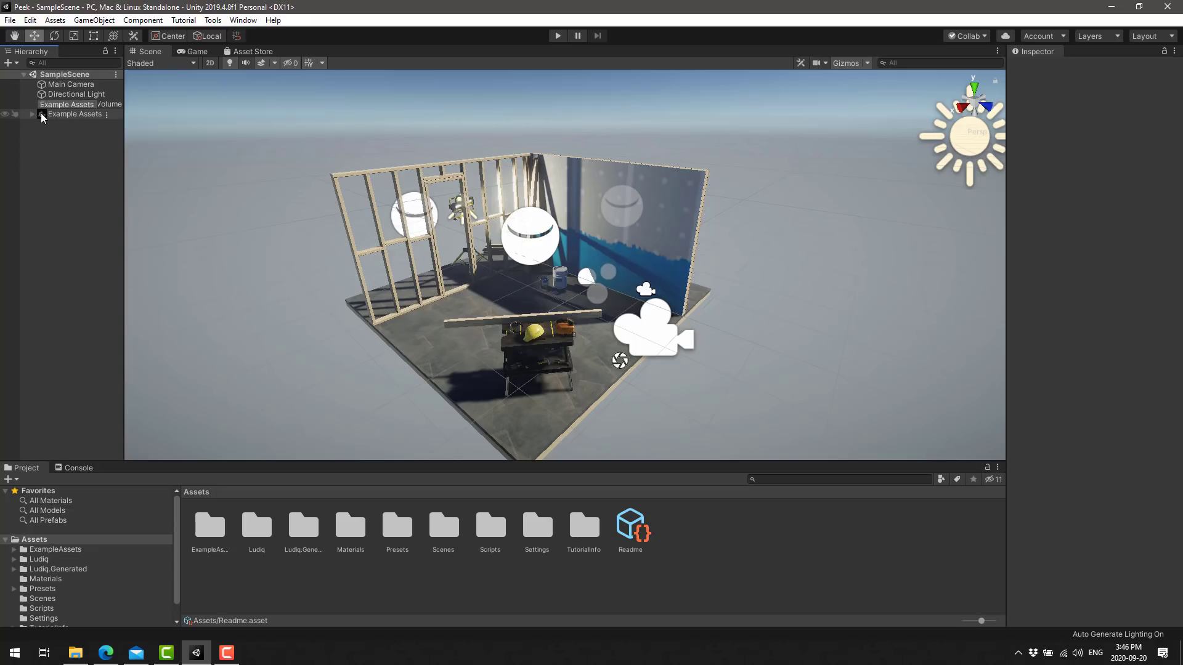
Rotate the Example Assets preview, expand Example Assets and Workshop Set, and select Workshop Set
mouse_move(40, 114)
mouse_move(156, 202)
mouse_down()
mouse_move(117, 219)
mouse_move(106, 204)
mouse_move(135, 211)
mouse_up()
click(32, 114)
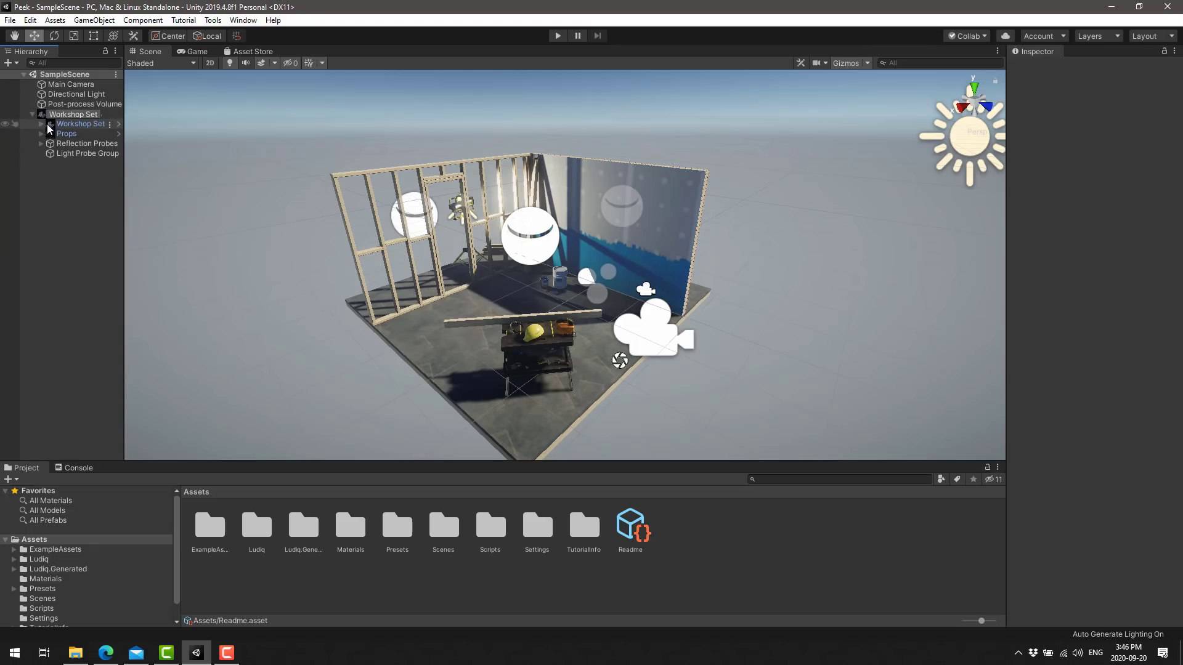
click(41, 123)
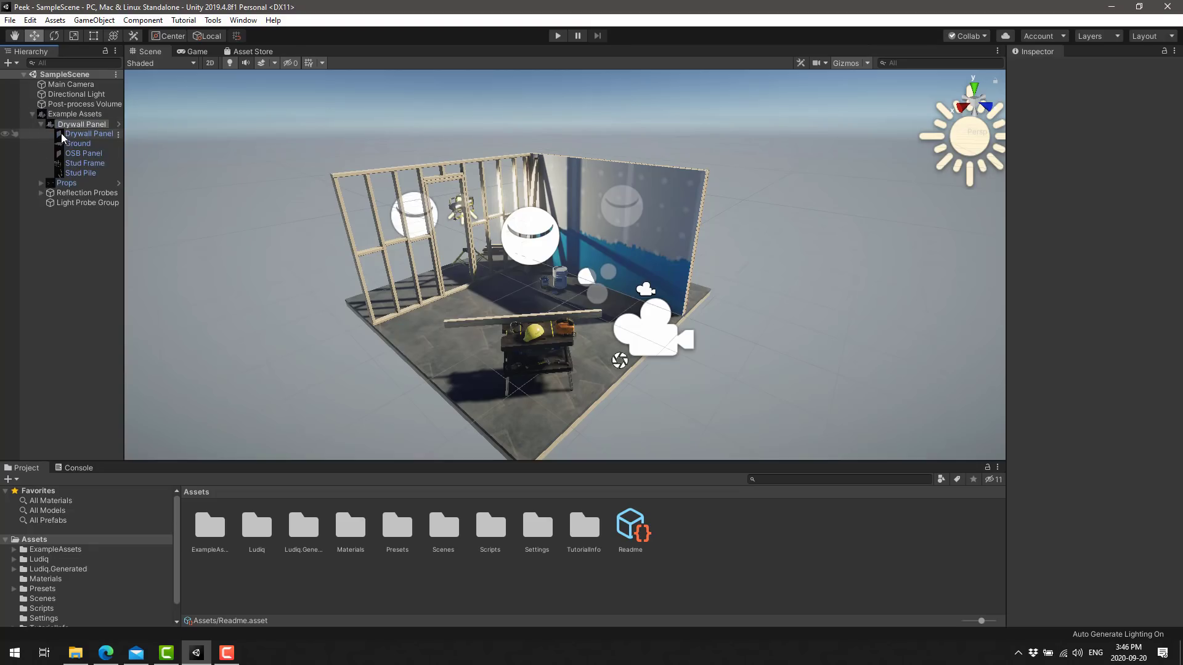
click(72, 125)
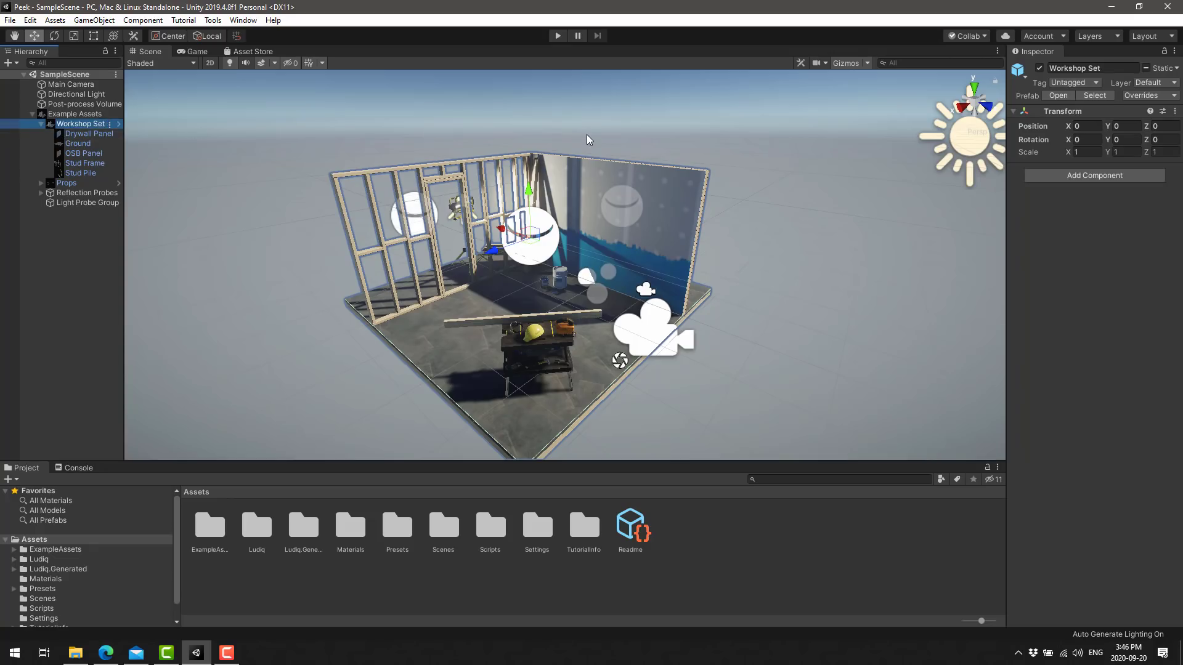
Select the Props group, the bench's bottom piece and the Paint 5G Bucket in the scene
click(538, 339)
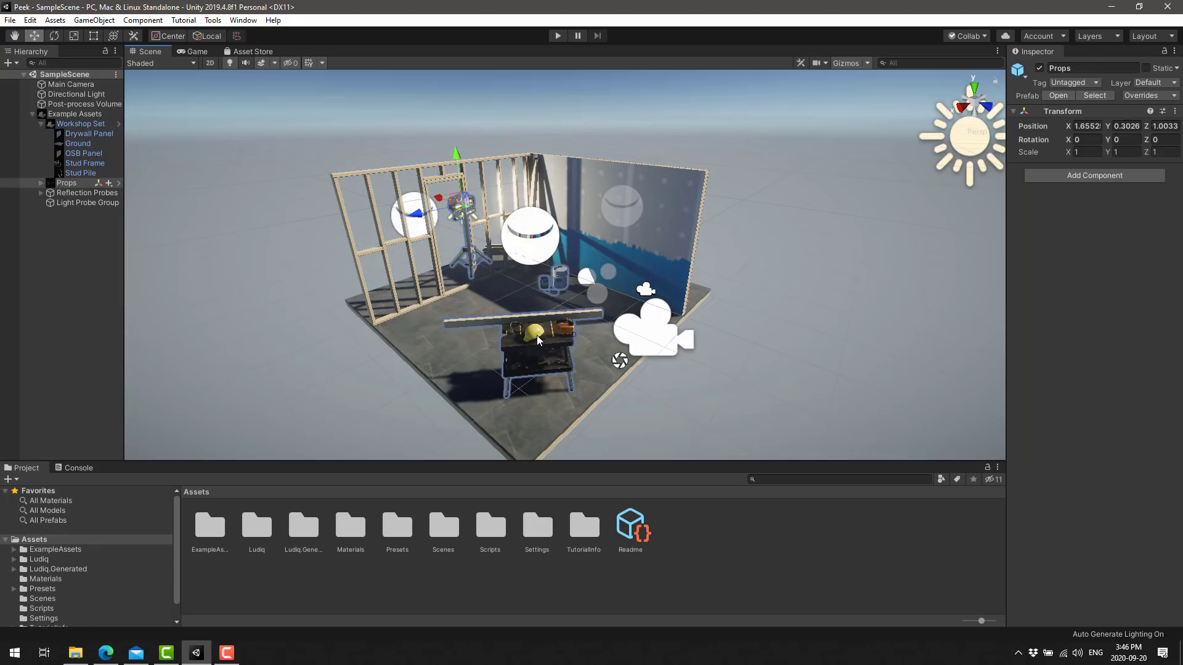
click(553, 371)
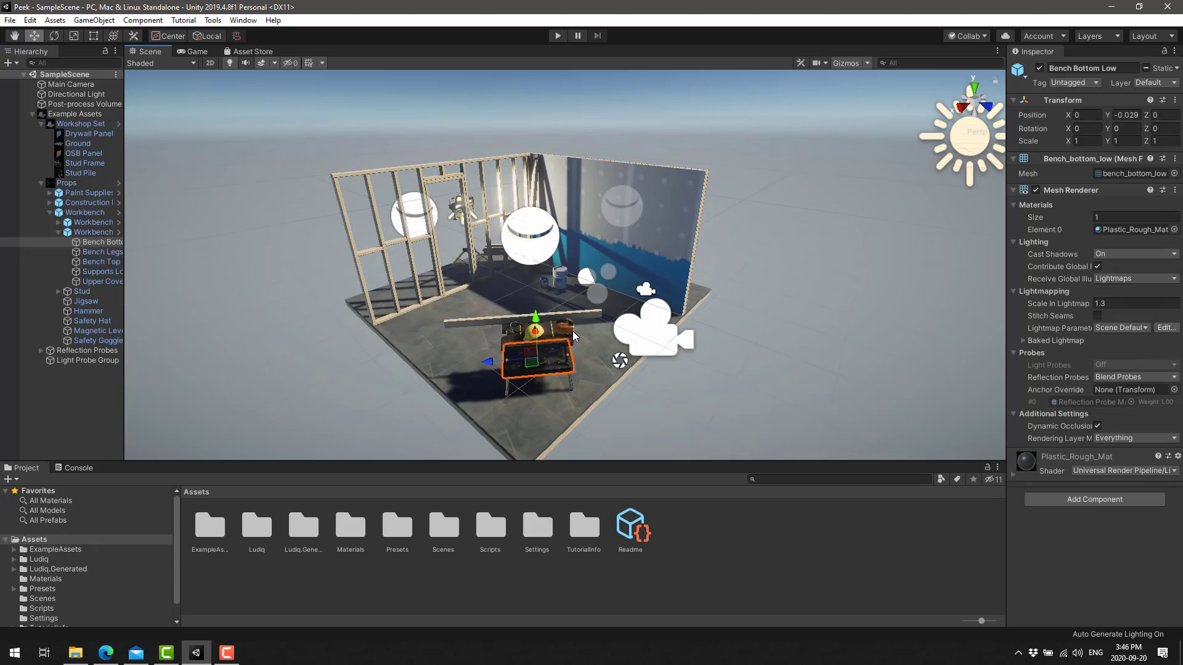
click(648, 344)
click(560, 275)
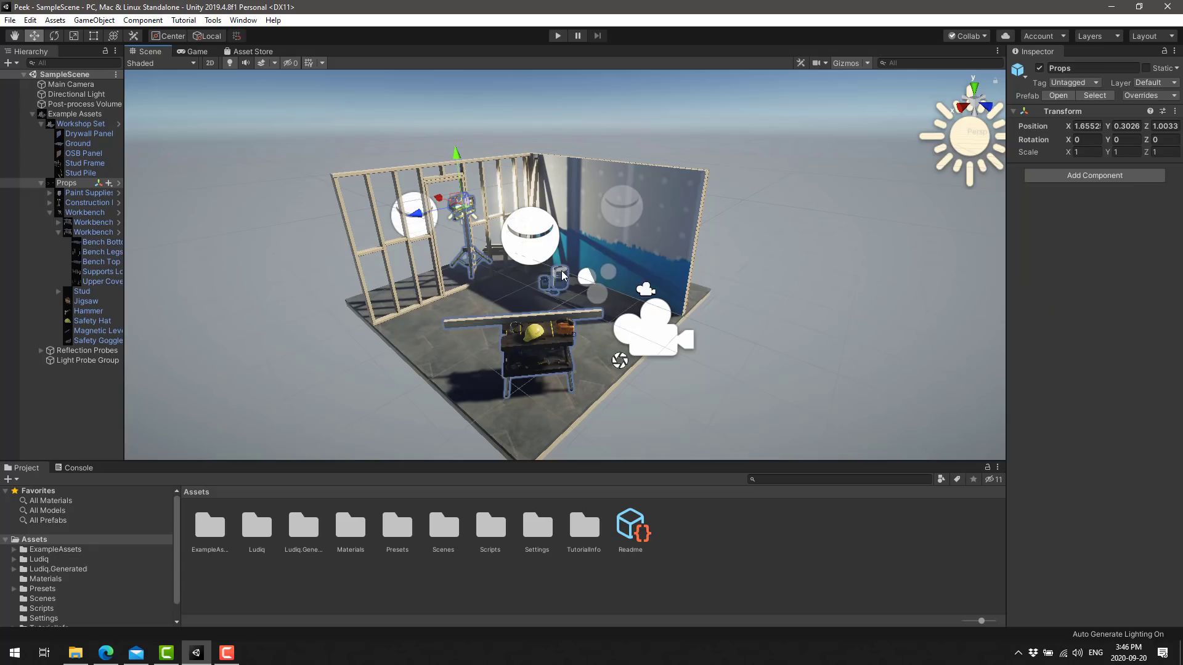
click(559, 275)
key(shift+space)
key(shift+space)
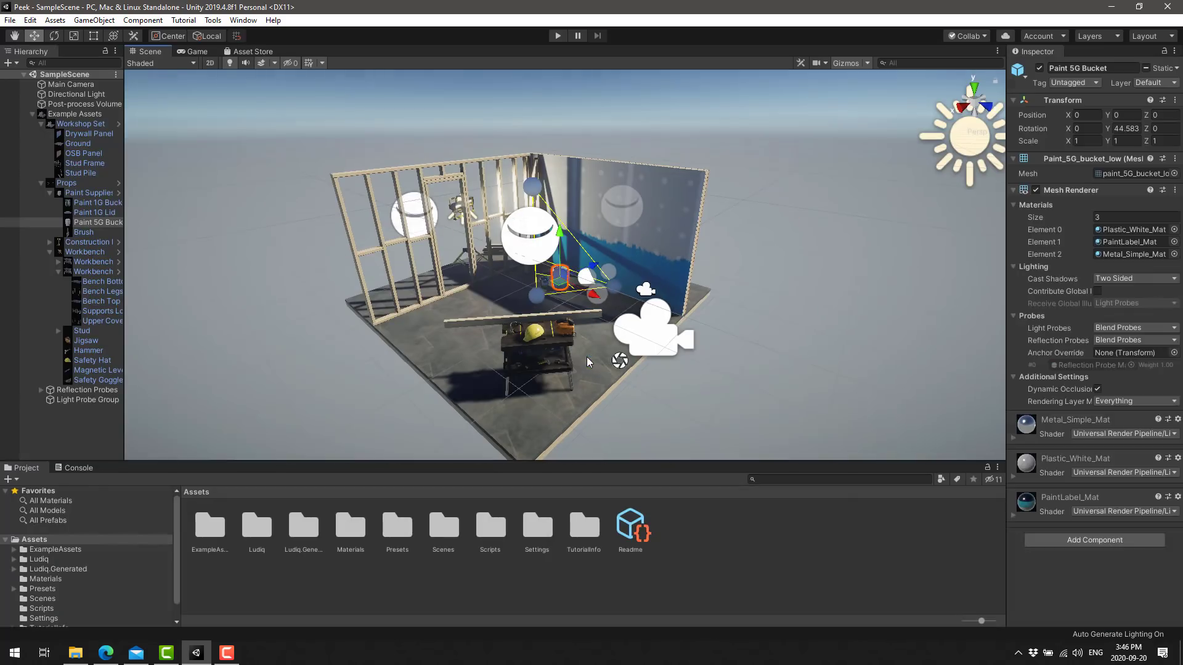
click(548, 332)
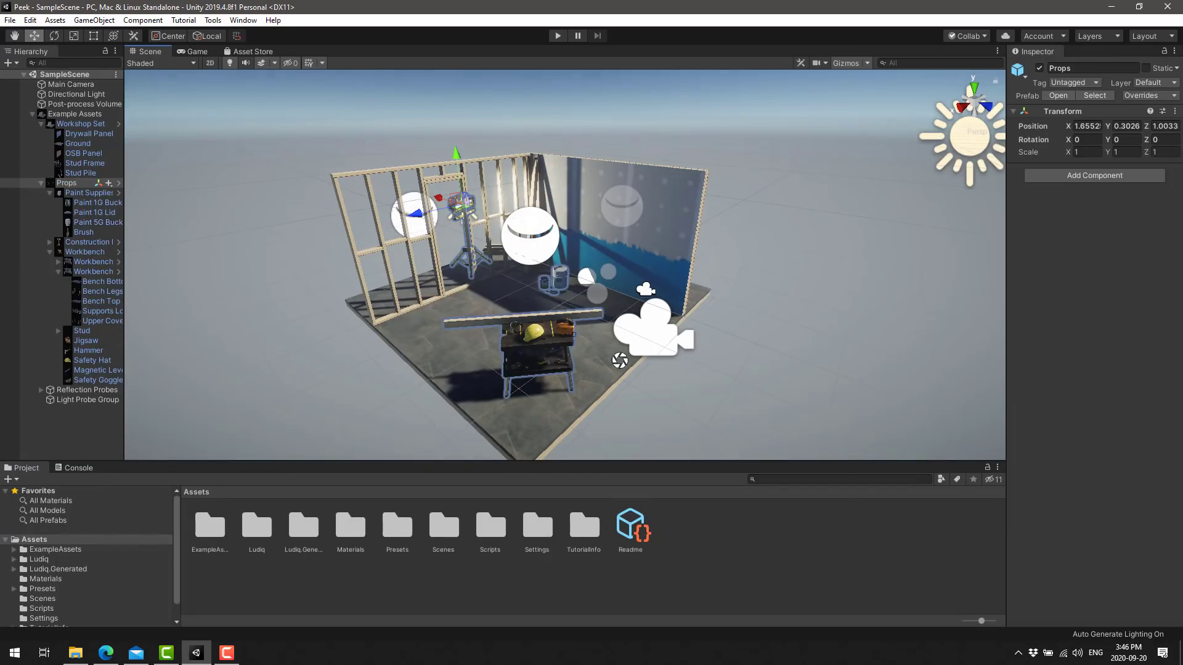
click(253, 196)
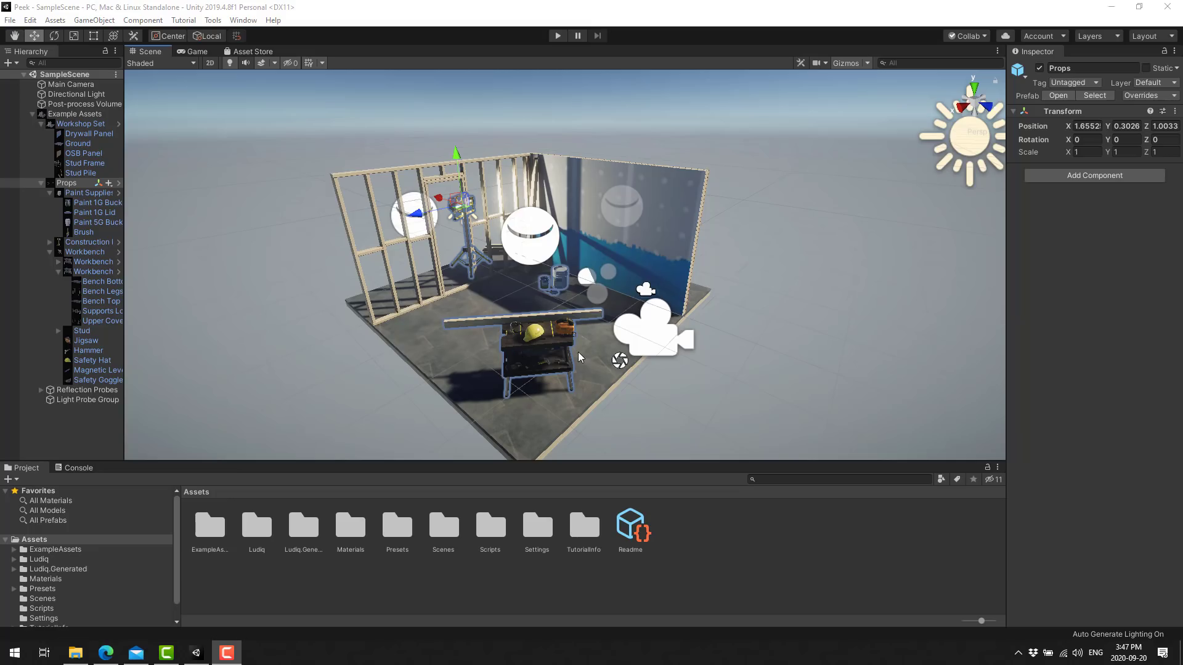
Select Reflection Probe Main and collapse its Transform and Reflection Probe sections in the Inspector
click(542, 338)
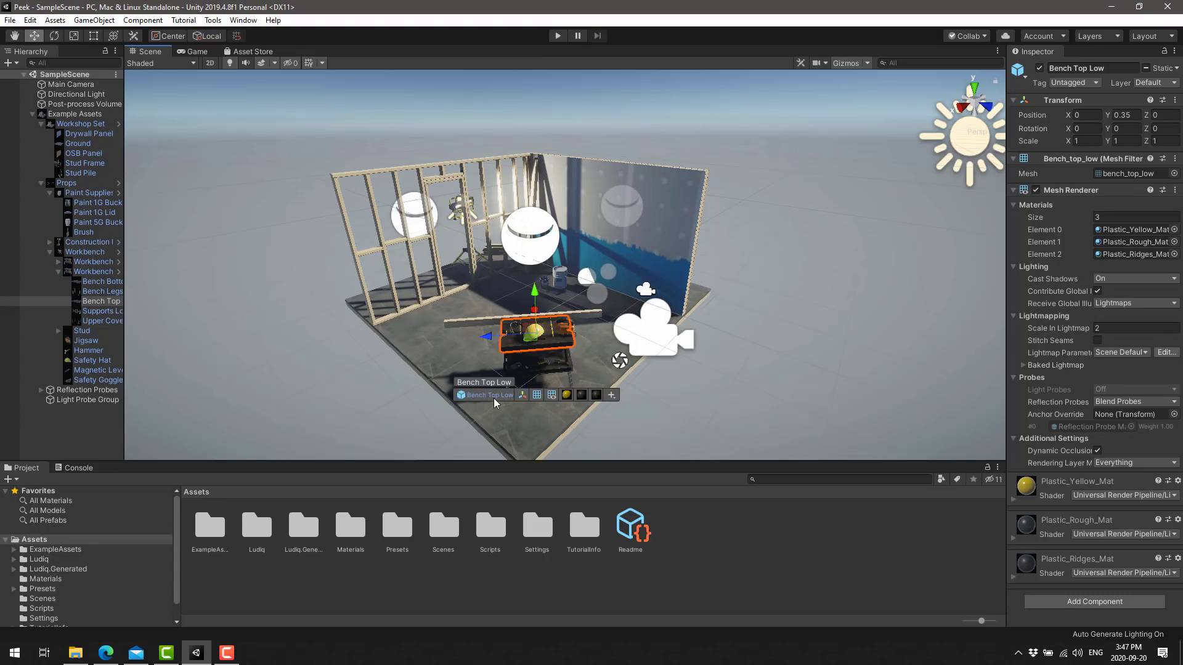
click(491, 287)
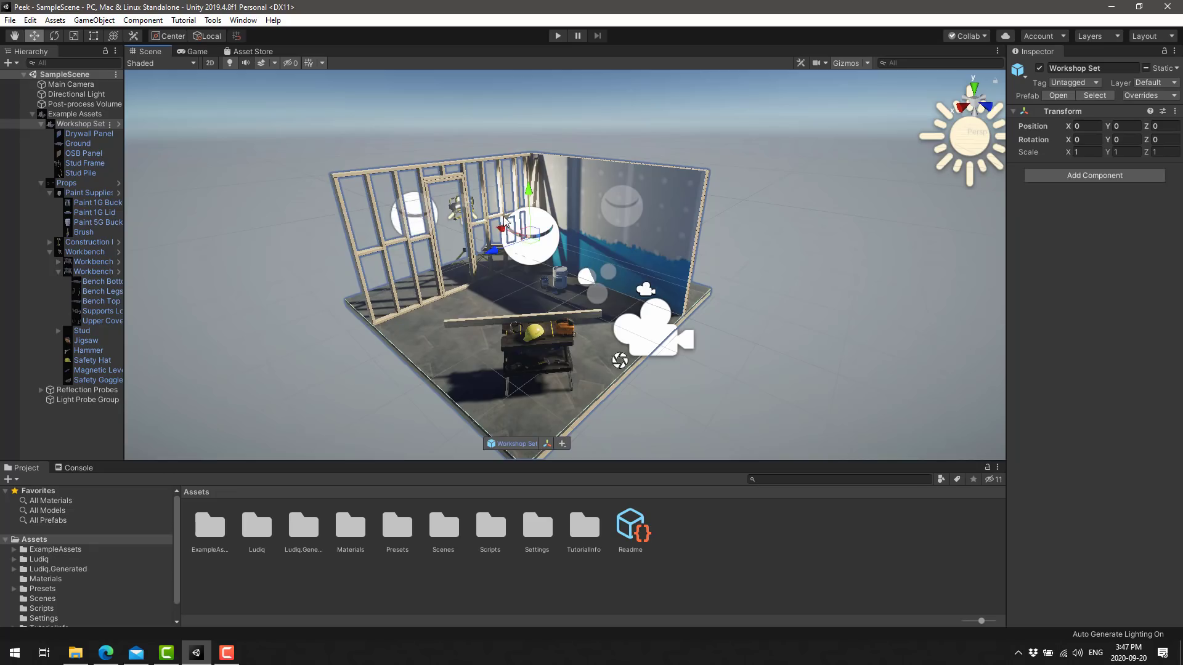
click(543, 226)
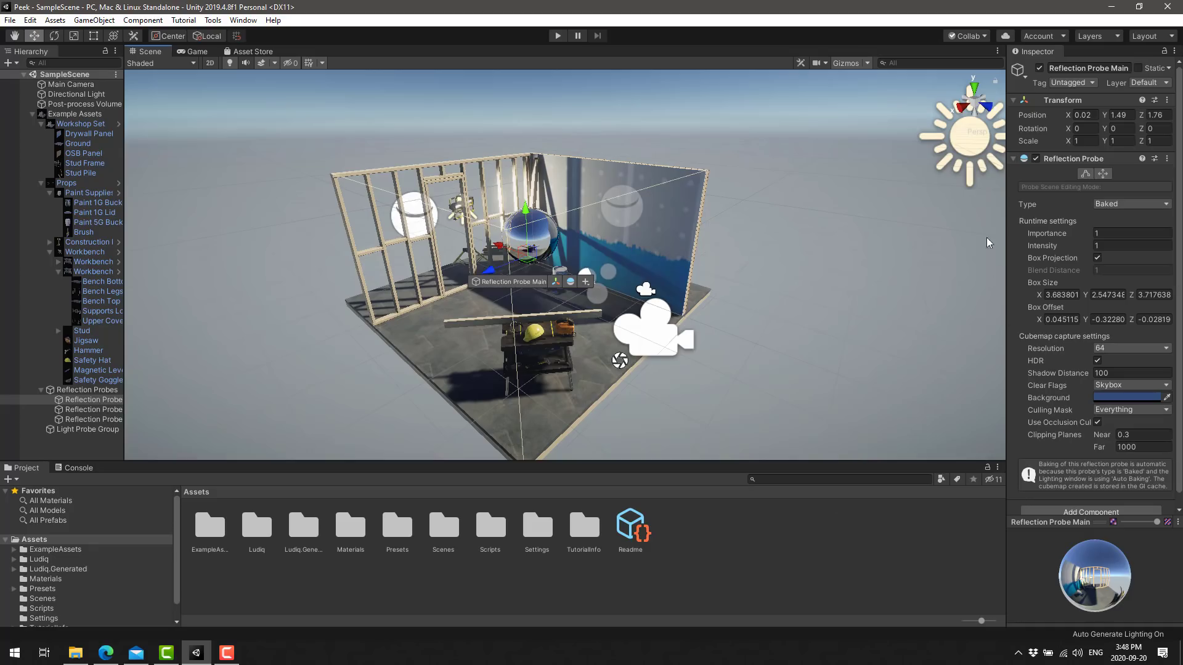
click(1015, 101)
click(1013, 114)
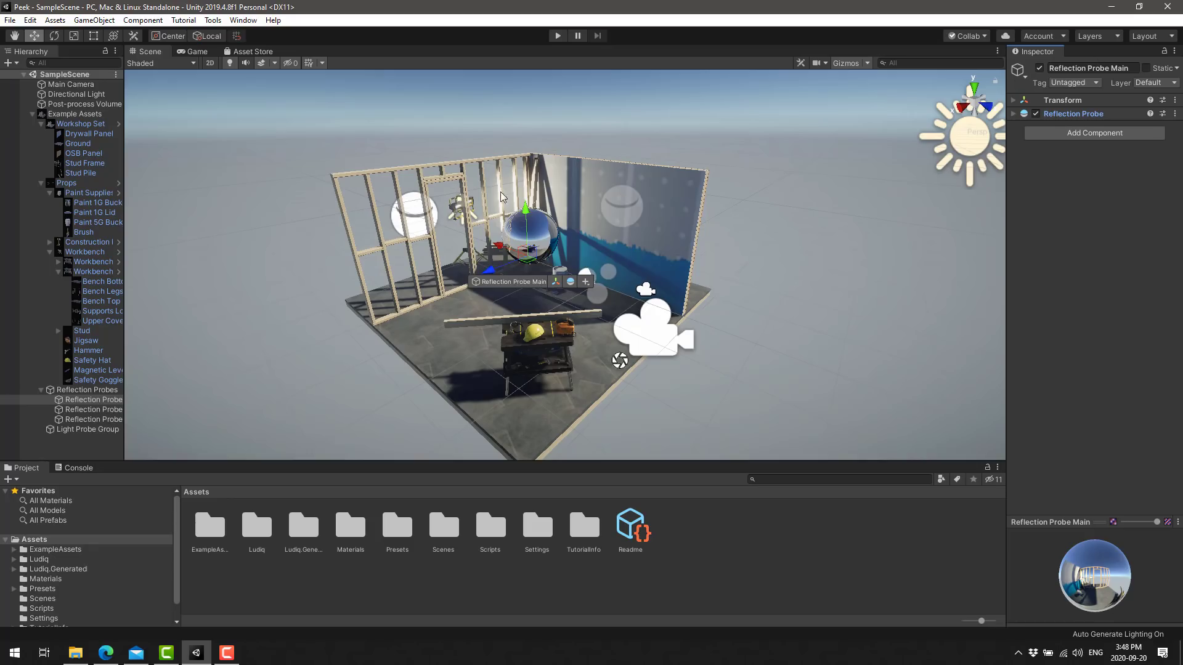
Open the probe's object, transform and Reflection Probe Peek popups, then reselect Workshop Set
click(508, 281)
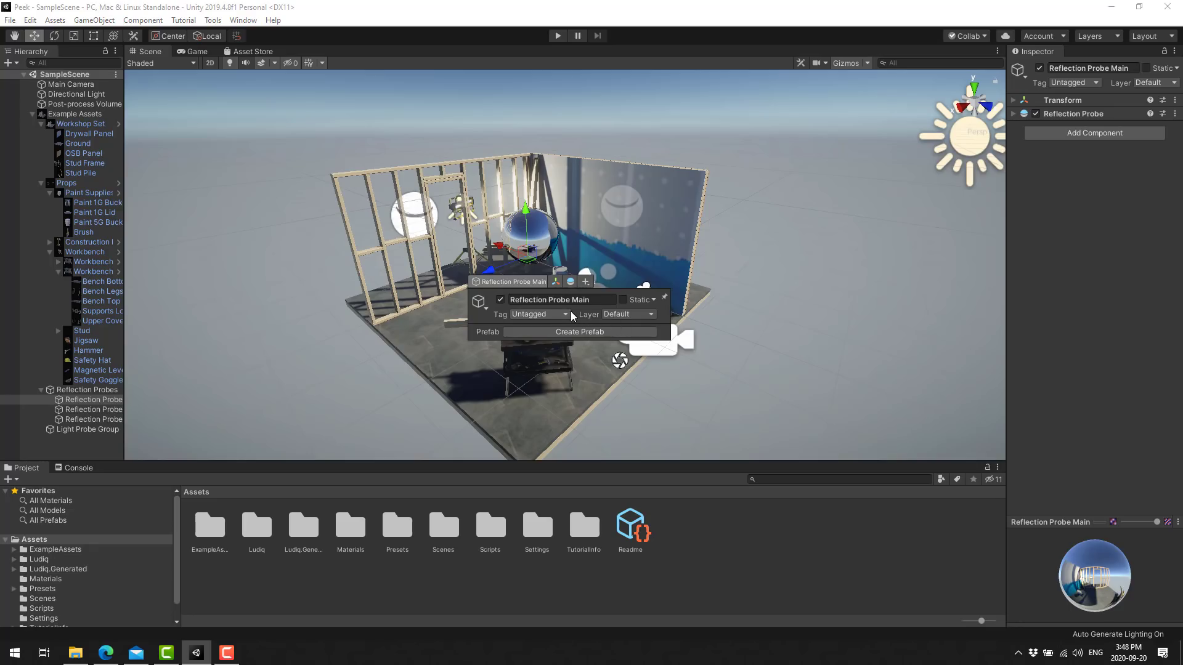
click(556, 281)
click(556, 281)
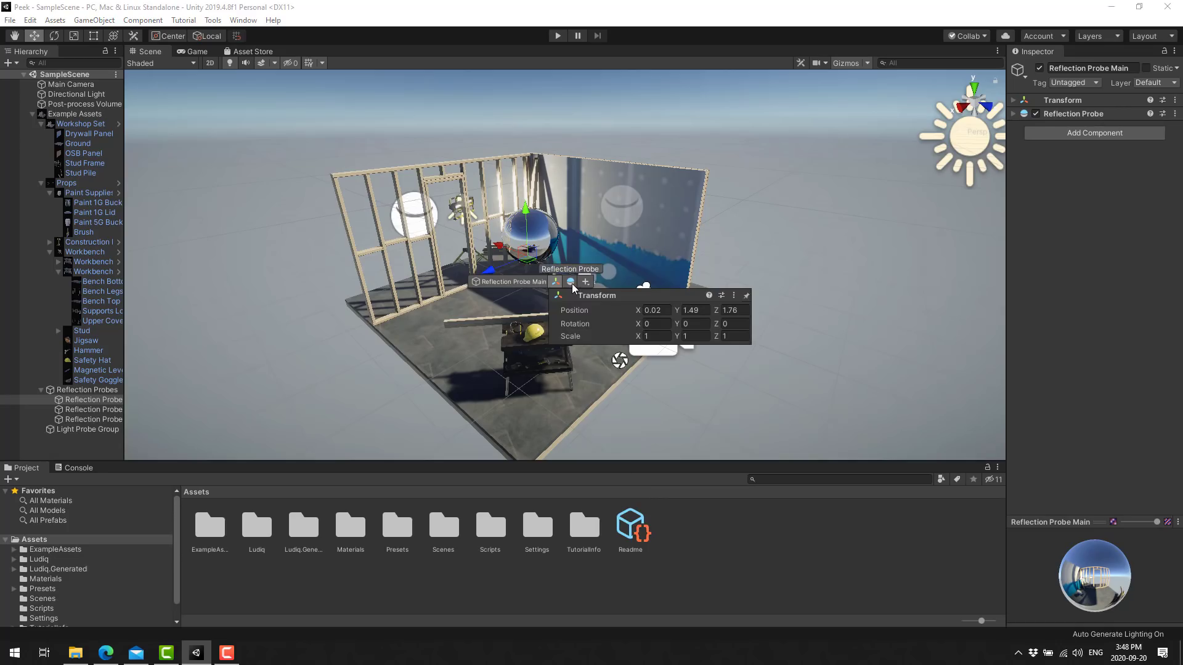
click(570, 281)
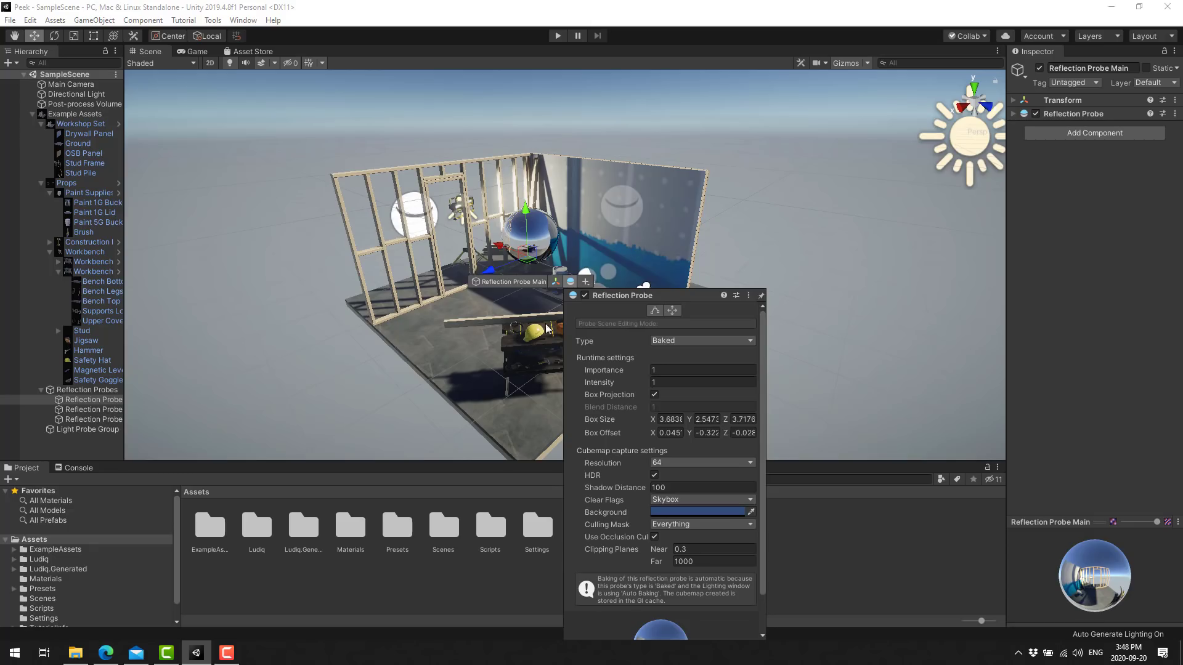
click(523, 281)
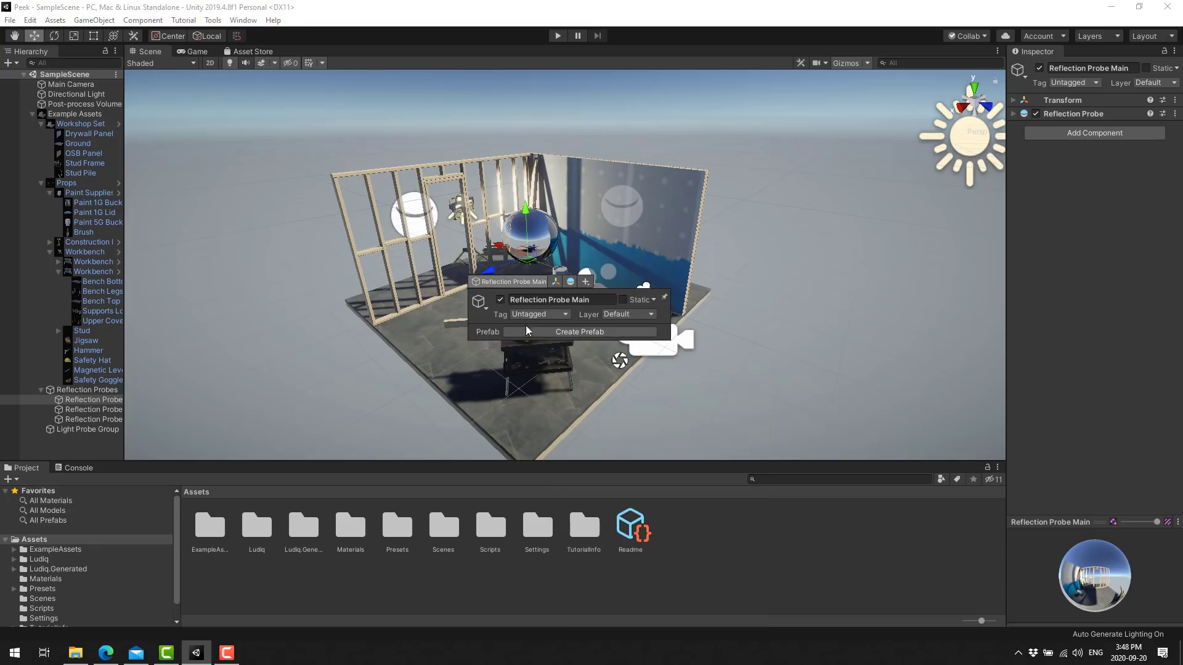
click(514, 393)
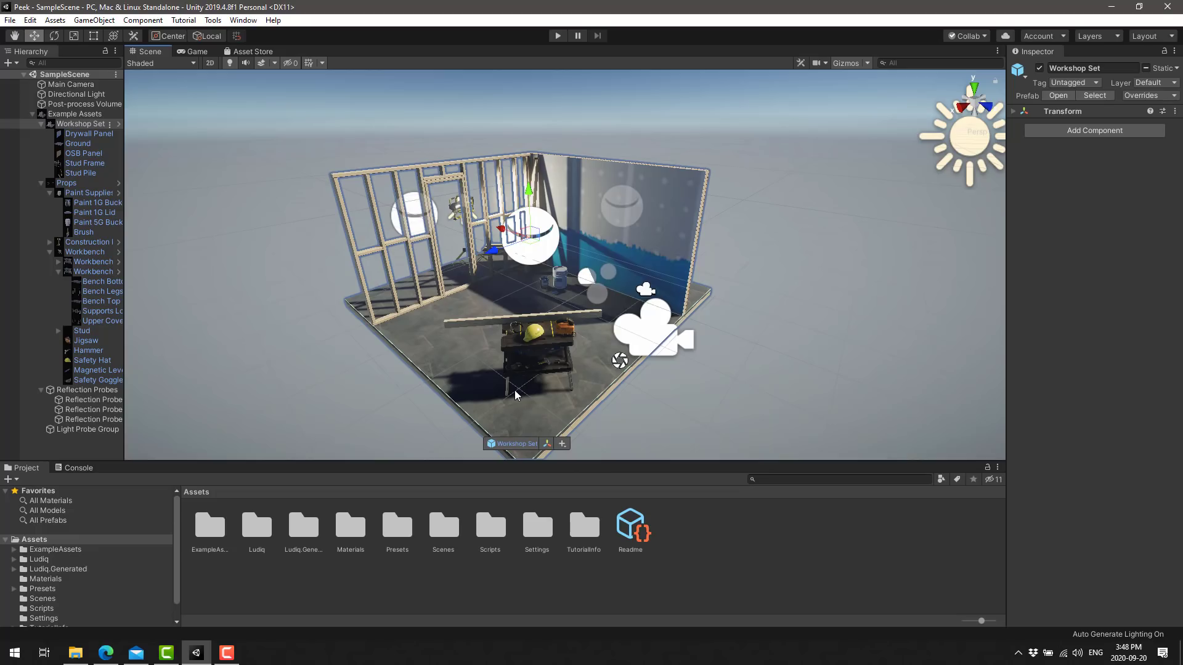
Open and dismiss Peek's Add Component list, then select the Ground object
click(563, 444)
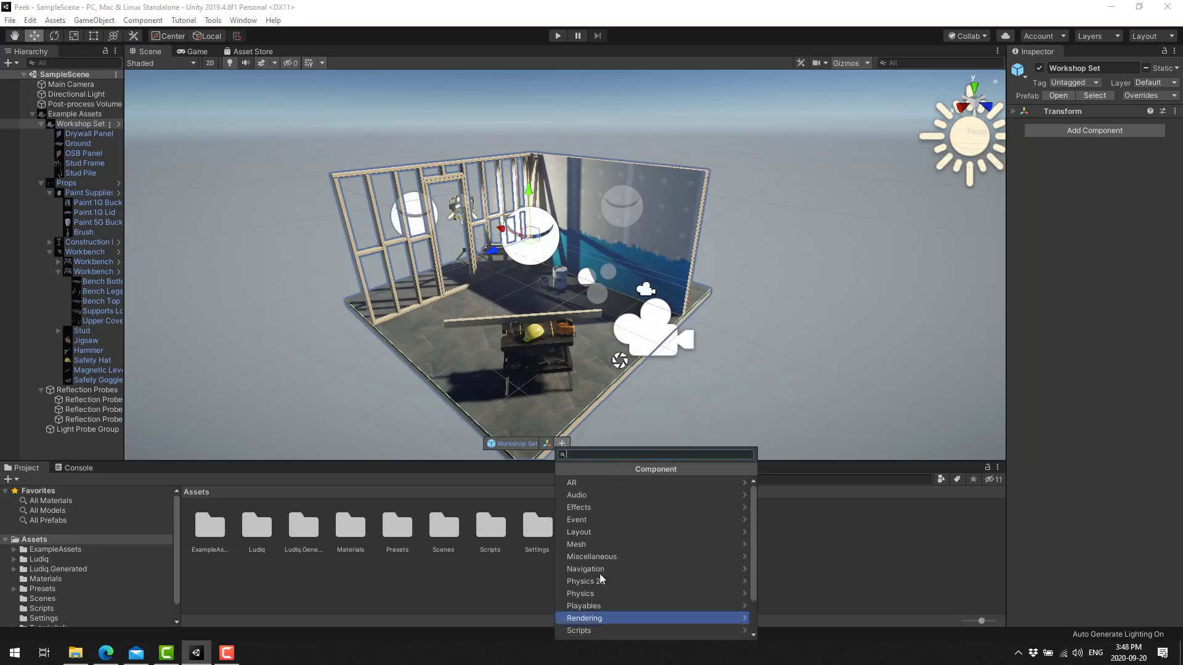
click(575, 394)
click(576, 395)
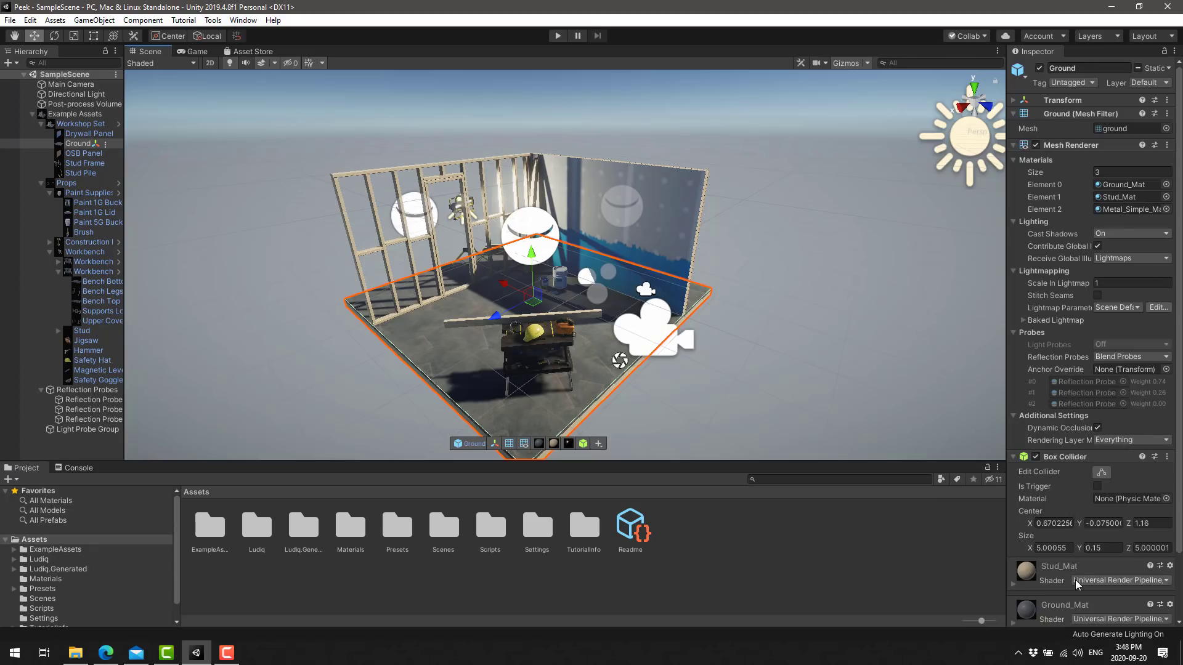
scroll(1075, 568, down, 3)
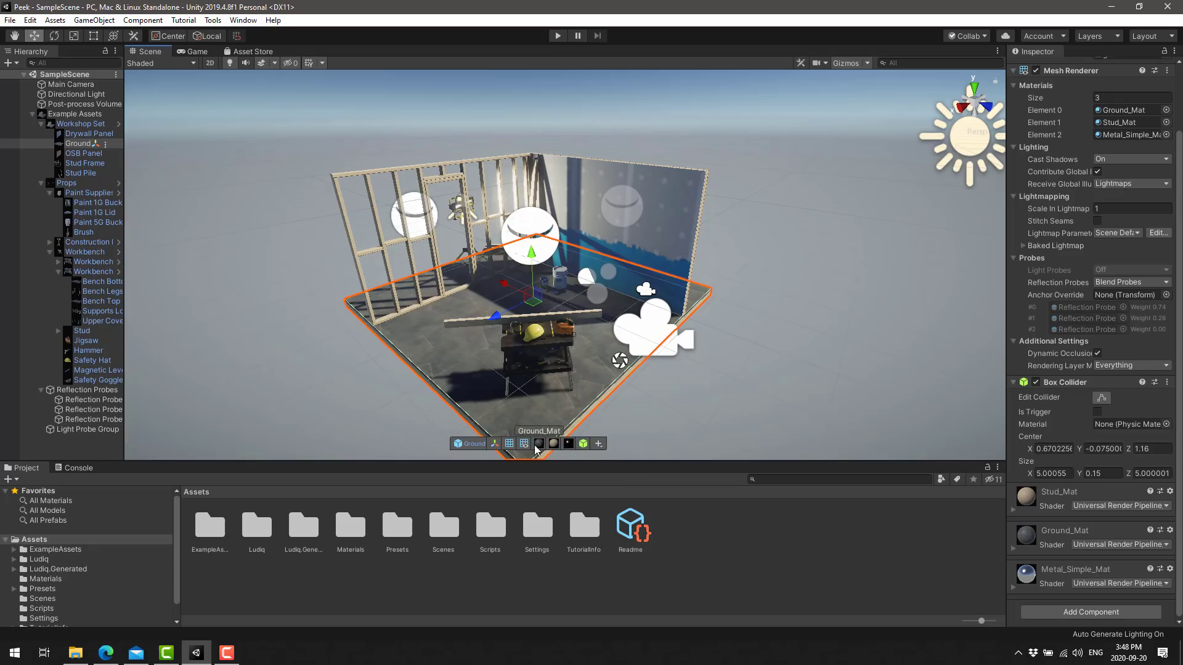
Preview Ground's Box Collider, Metal_Simple_Mat material, Mesh Renderer and Mesh Filter, then deselect it
click(582, 444)
click(568, 444)
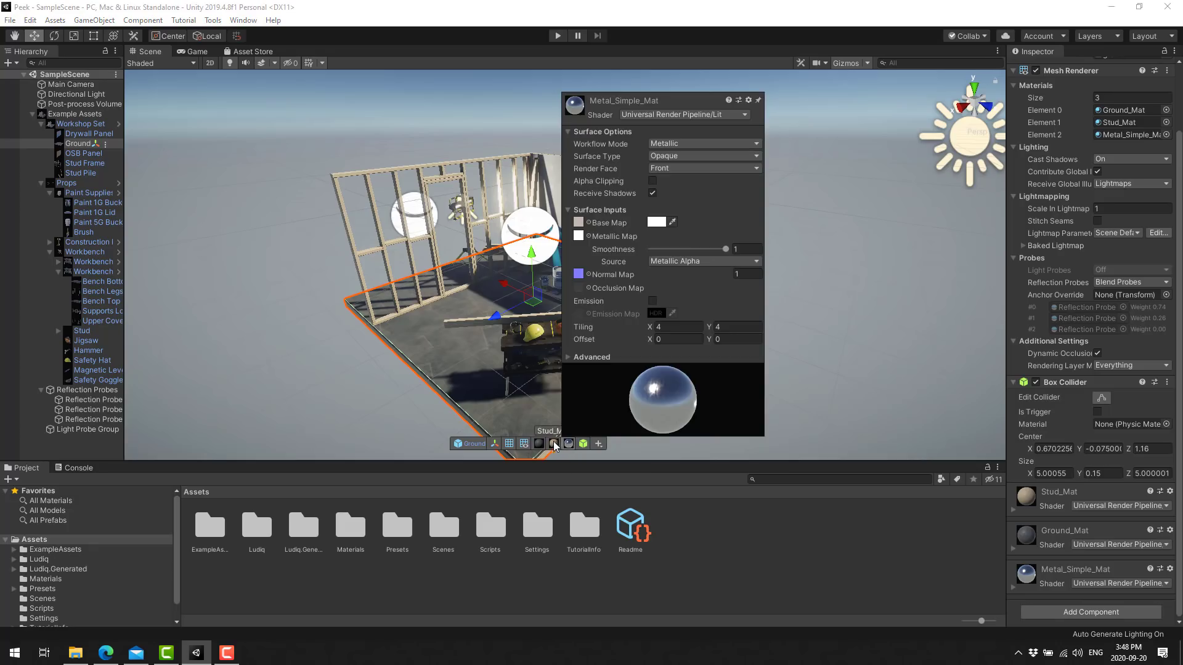
click(522, 443)
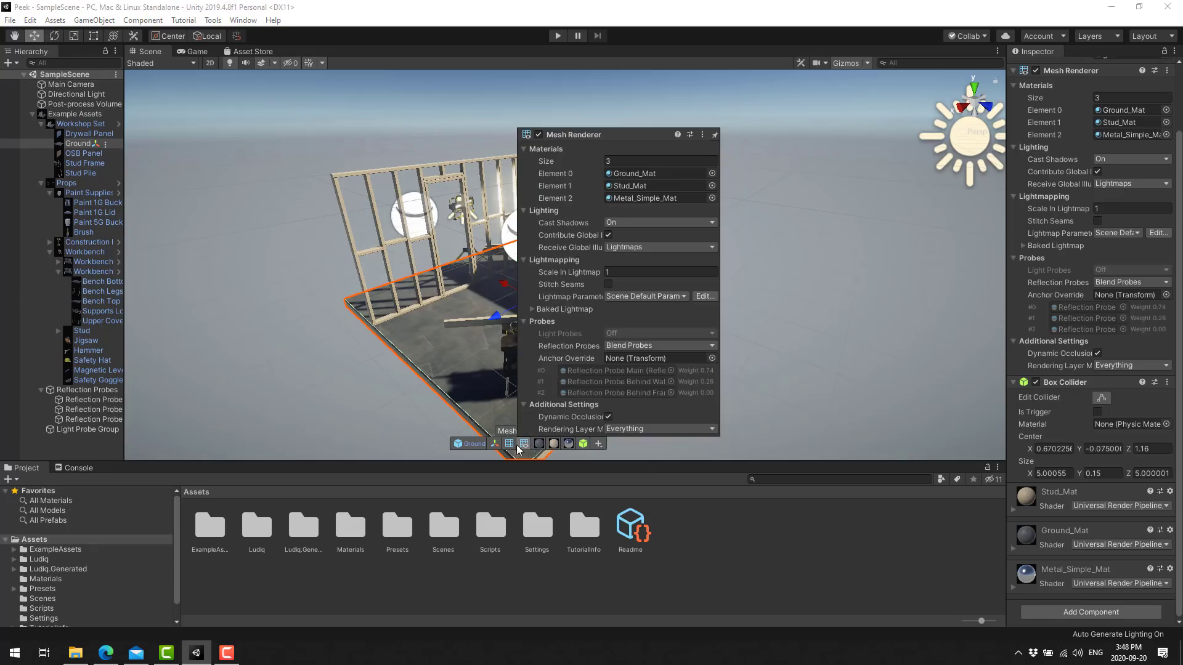
click(510, 443)
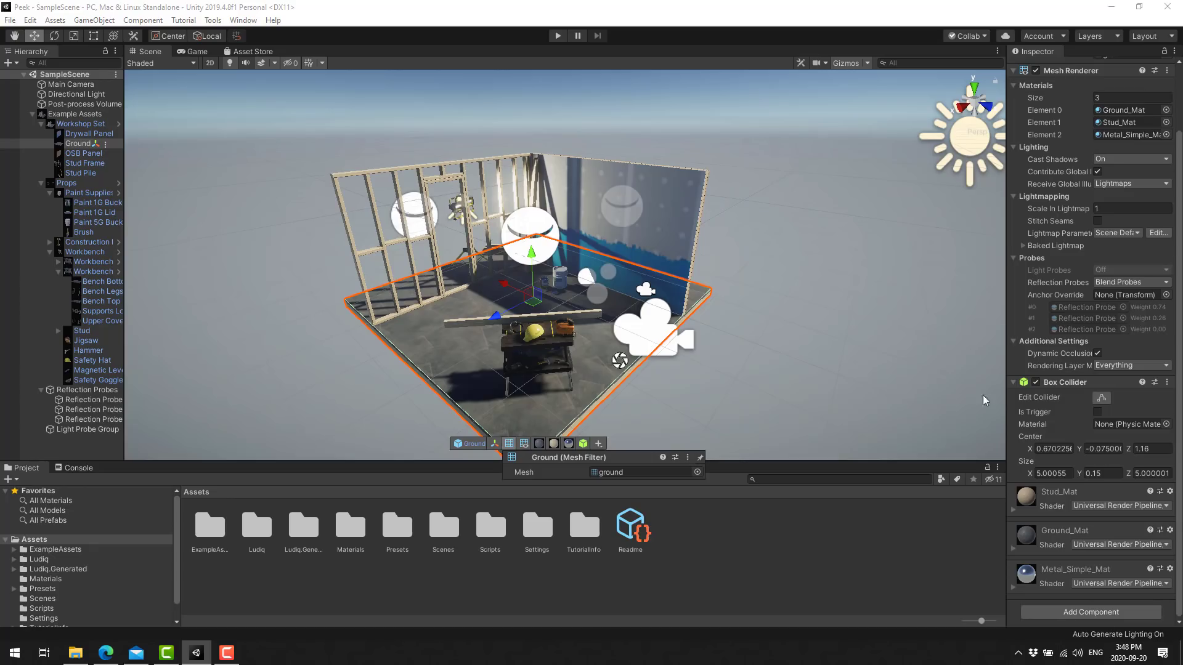
click(714, 320)
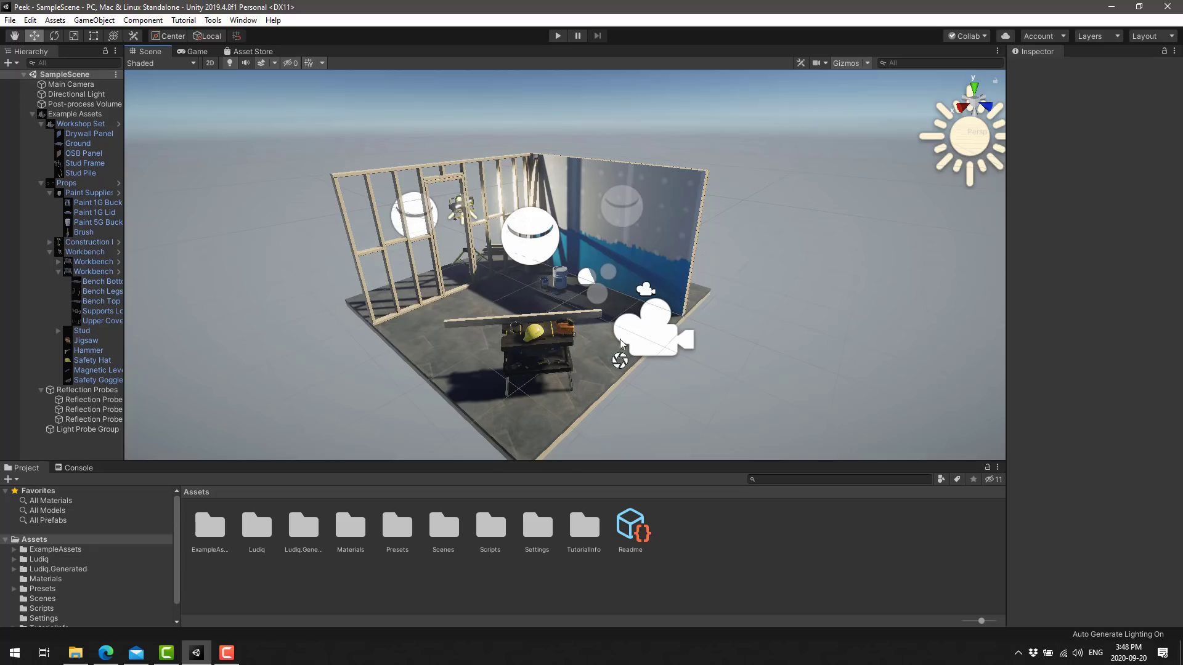
Select the Props group, then the workbench LOD1 mesh and the Workbench LOD group from the overlap list
click(538, 347)
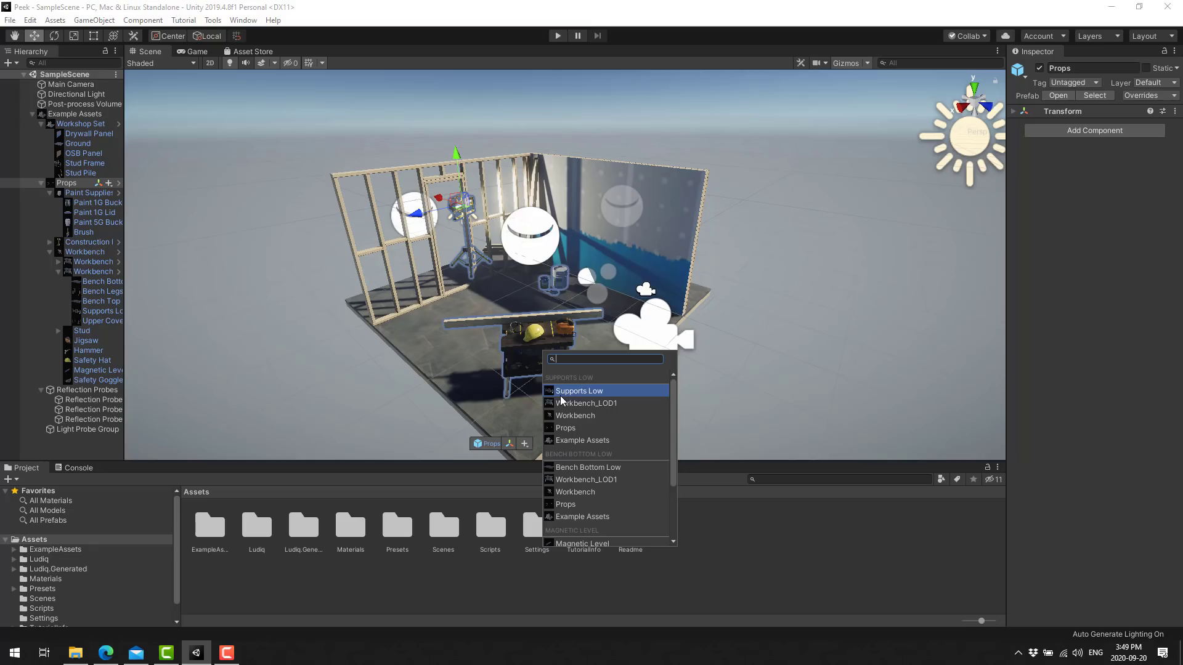
click(581, 405)
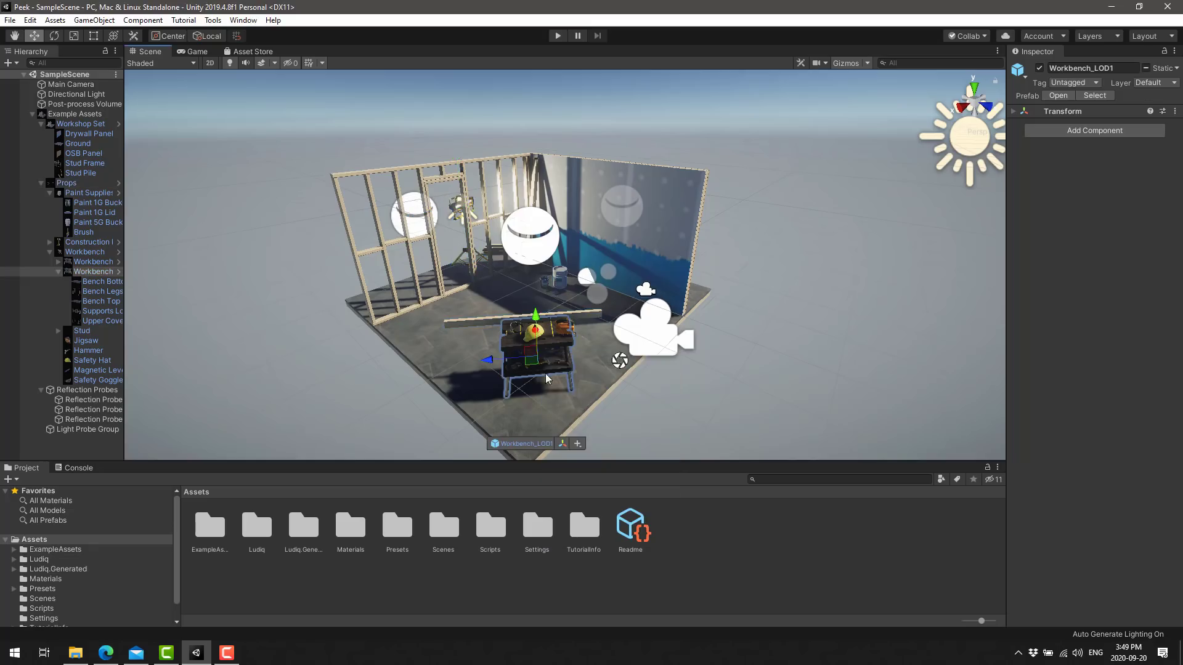
right_click(546, 373)
click(573, 375)
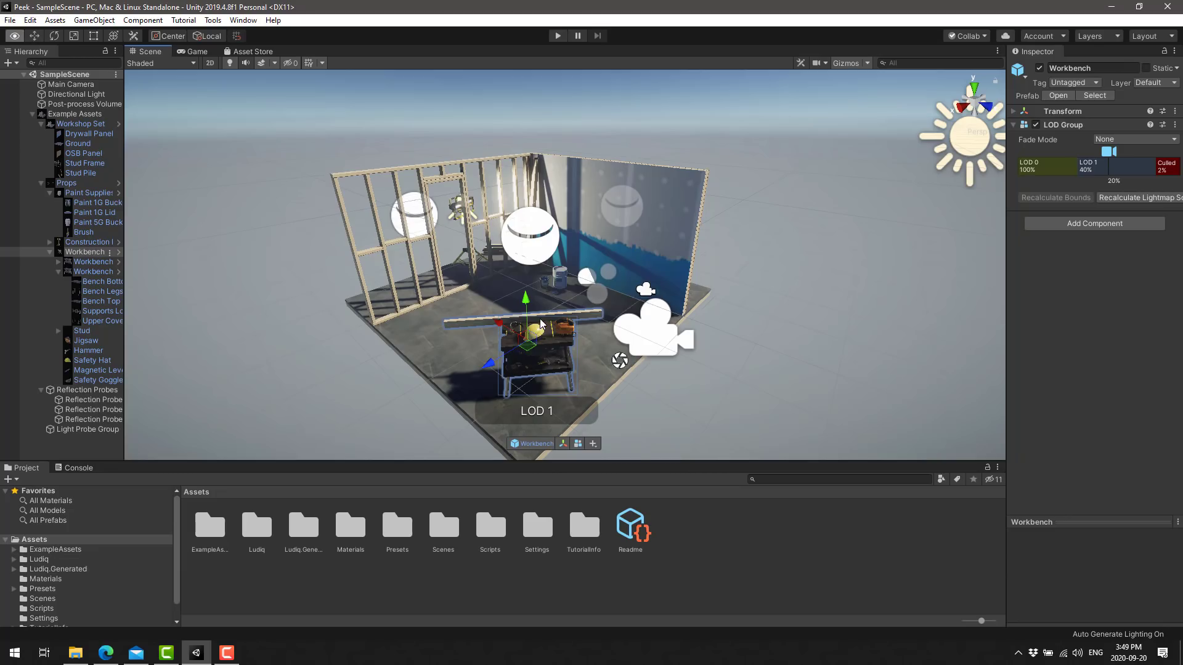
Pick Props, then the Stud beam, then Props again from the workbench's overlap list
right_click(541, 320)
click(563, 396)
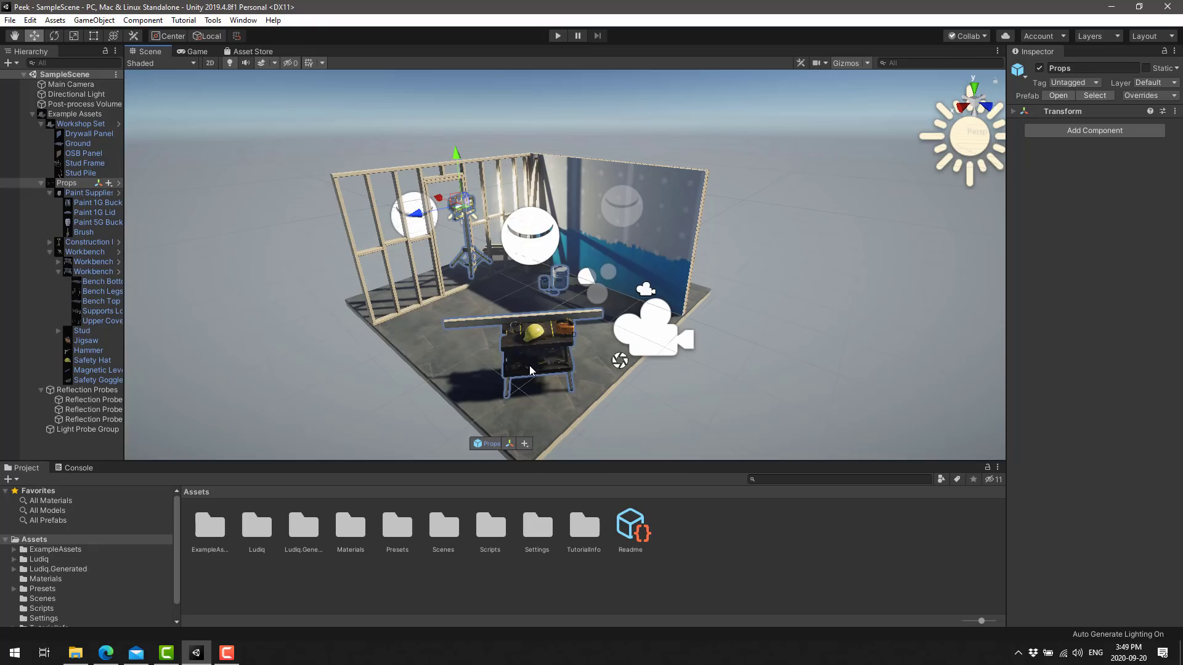
right_click(533, 362)
click(461, 319)
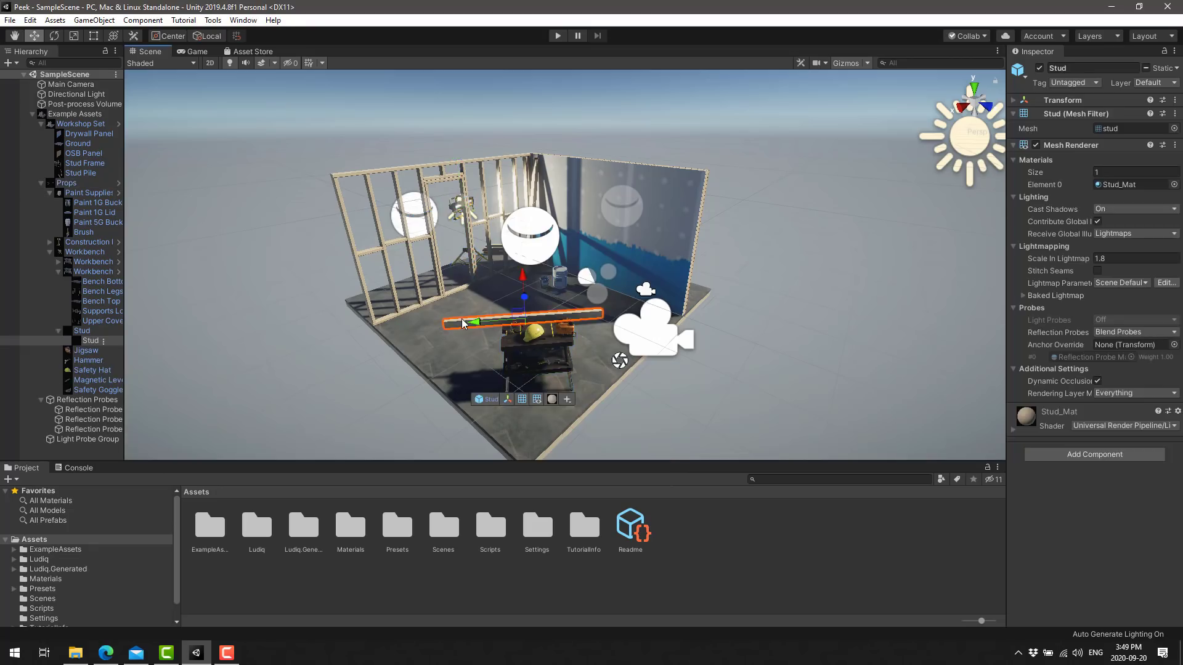
click(562, 279)
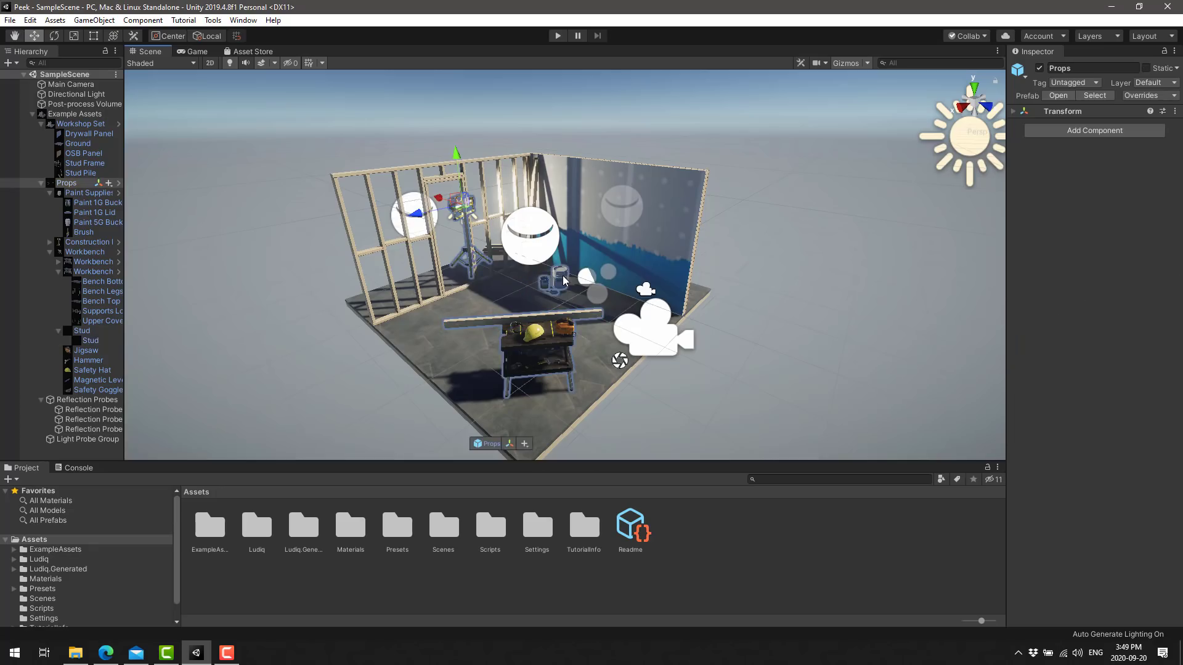
Add Workshop Set and Ground to the selection, then pick Main Camera and return to Props
shift+click(429, 328)
shift+click(518, 342)
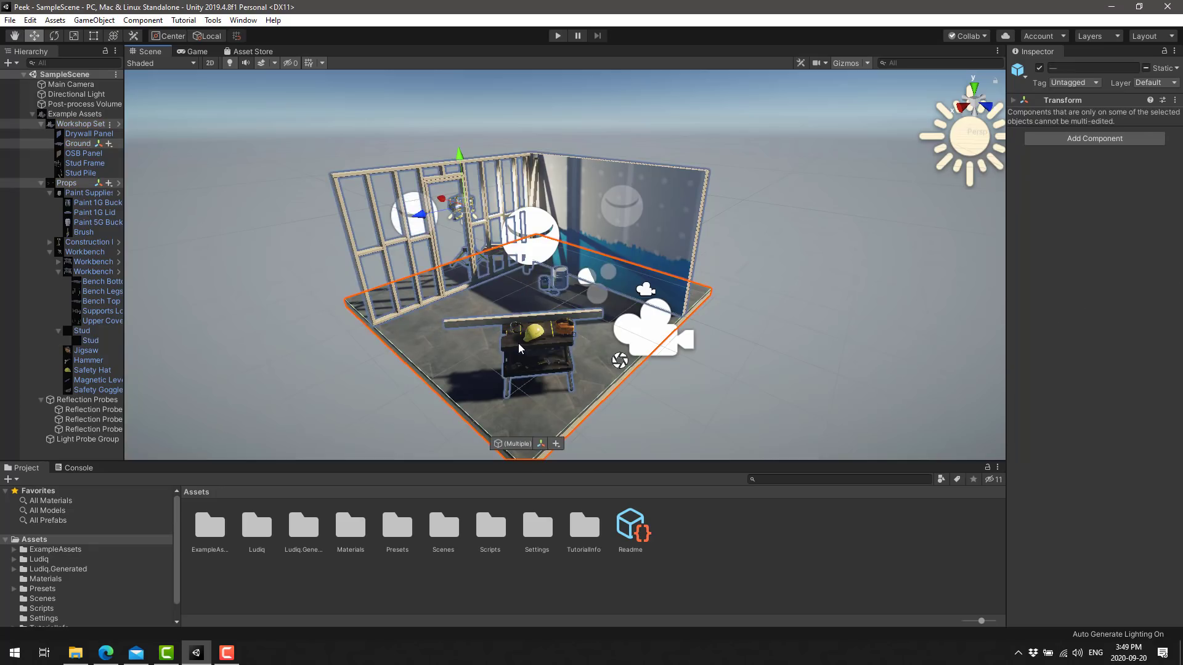
shift+click(644, 347)
right_click(643, 348)
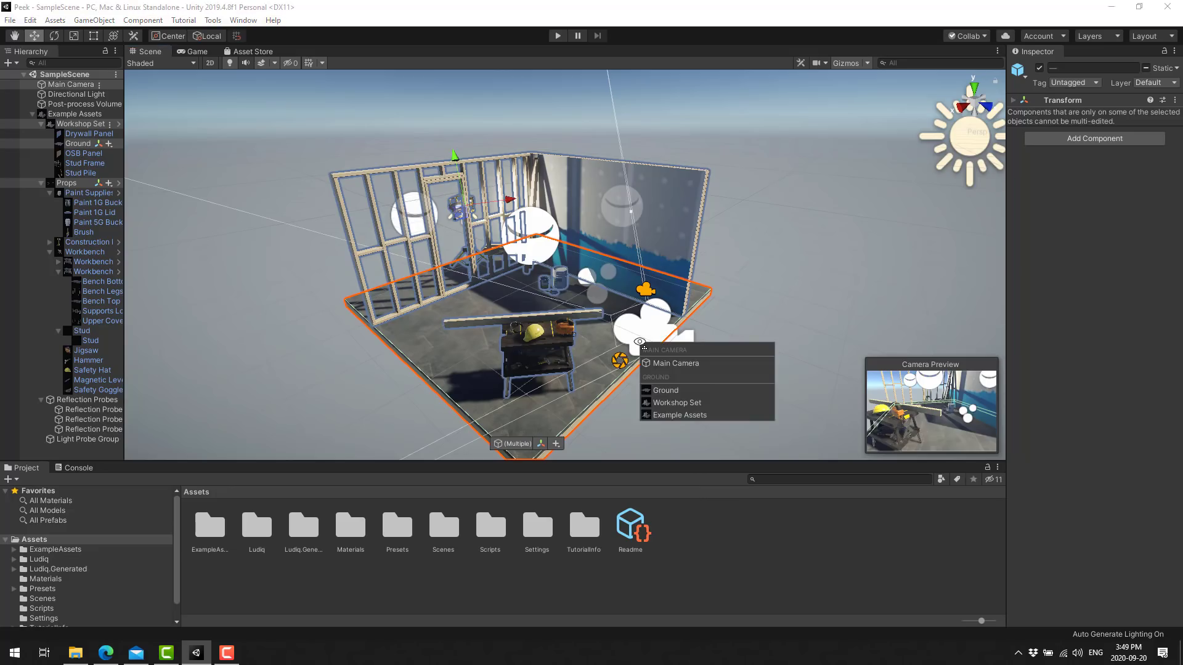
click(552, 342)
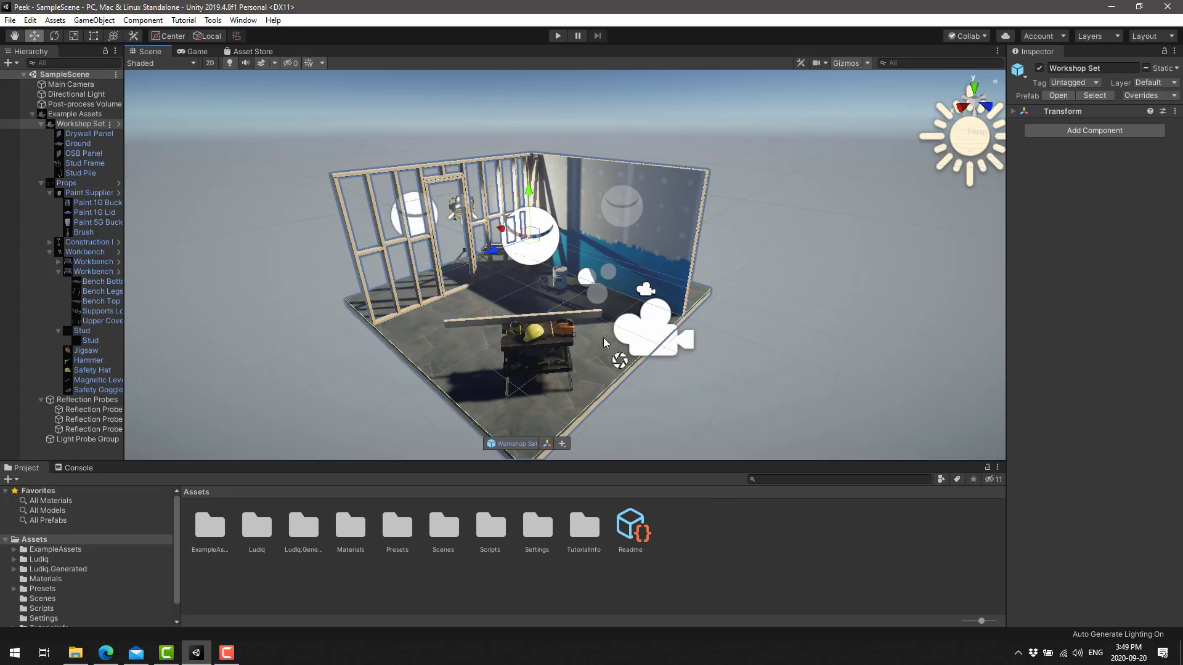
Select the reflection probes, then Workshop Set and the Stud Frame wall from overlap lists
shift+click(529, 237)
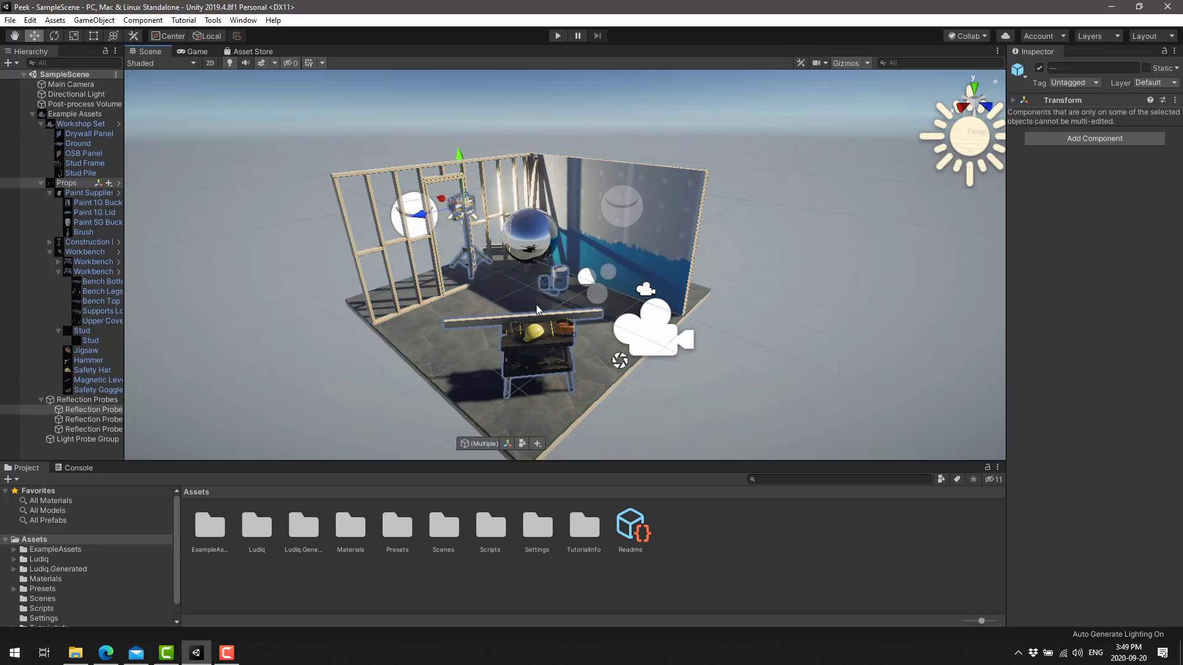
right_click(538, 319)
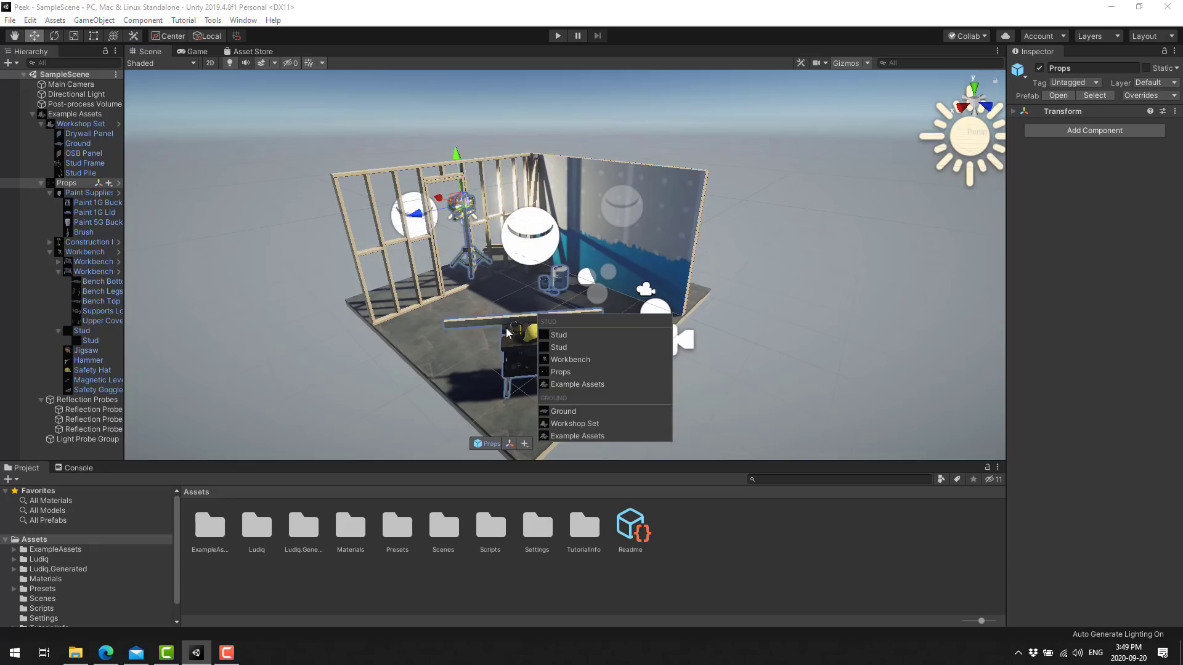
click(471, 279)
right_click(473, 287)
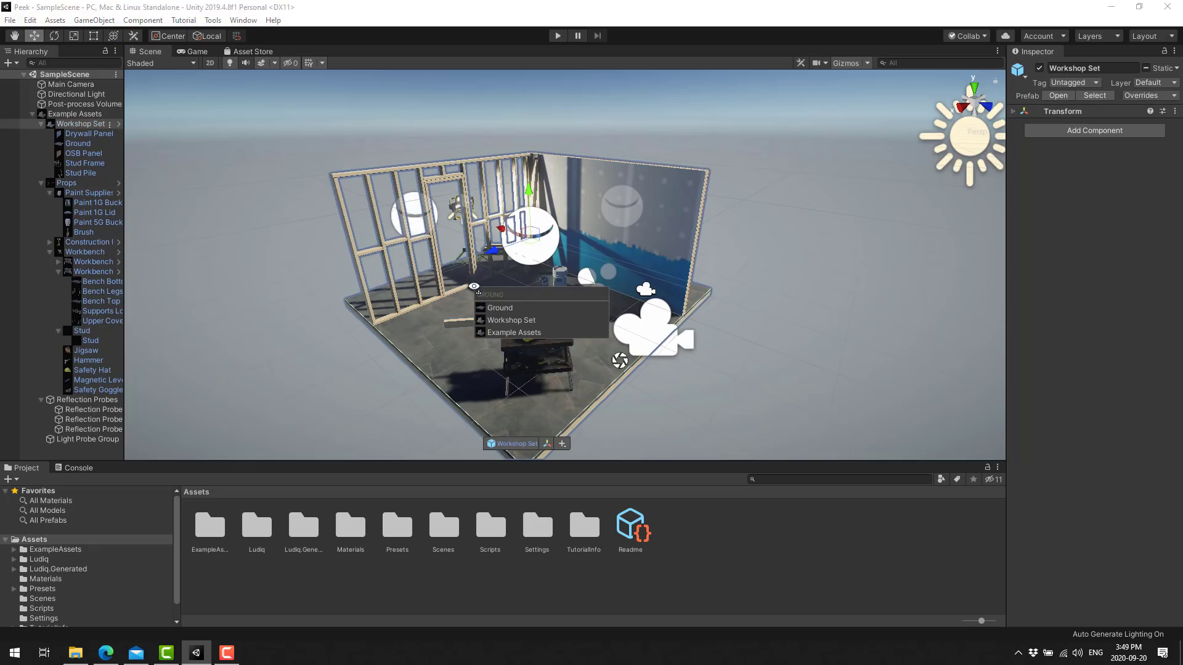
click(370, 309)
Select the OSB Panel, then Workshop Set, and finally leave nothing selected
right_click(400, 298)
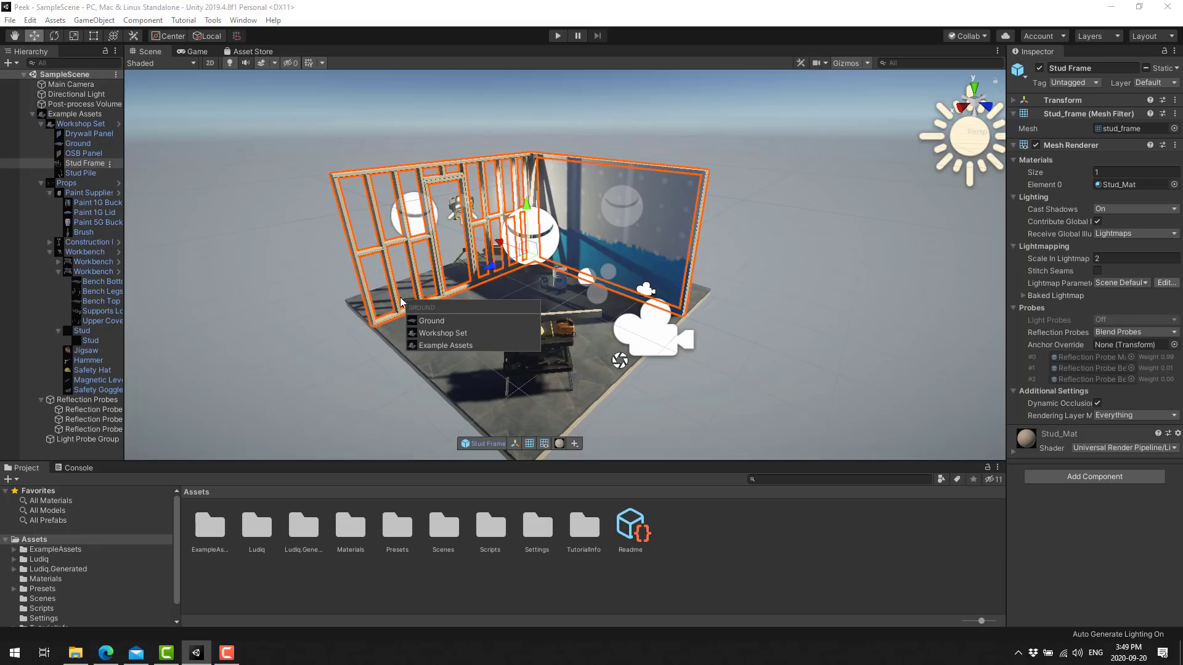
click(73, 154)
click(73, 154)
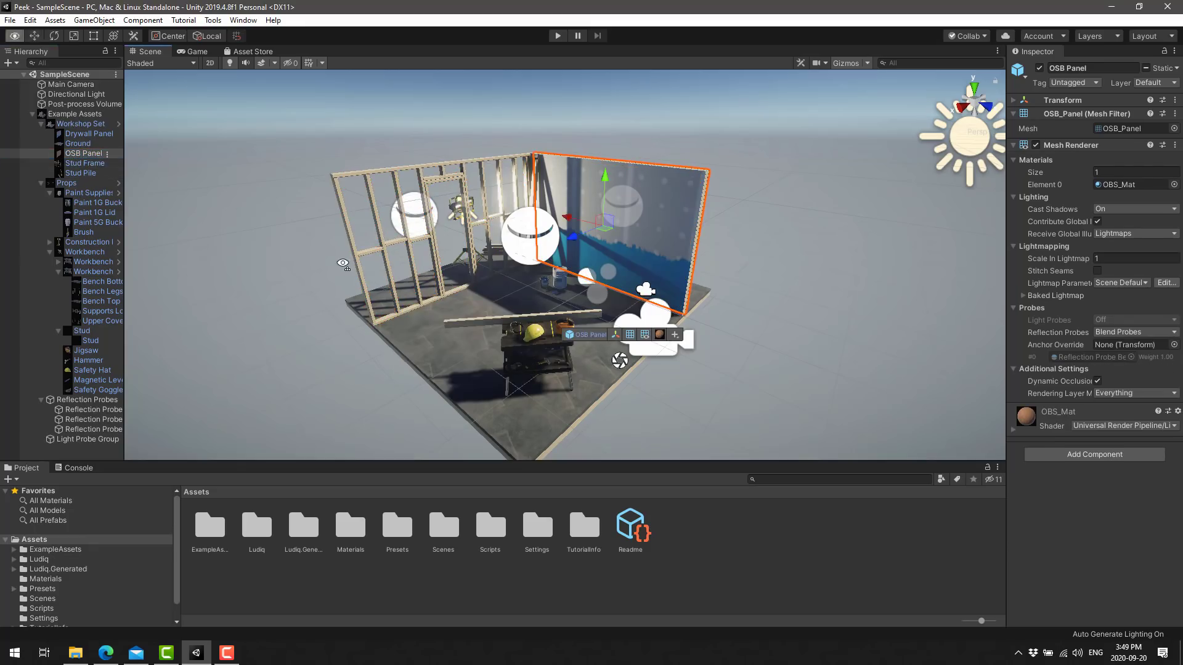
right_click(588, 349)
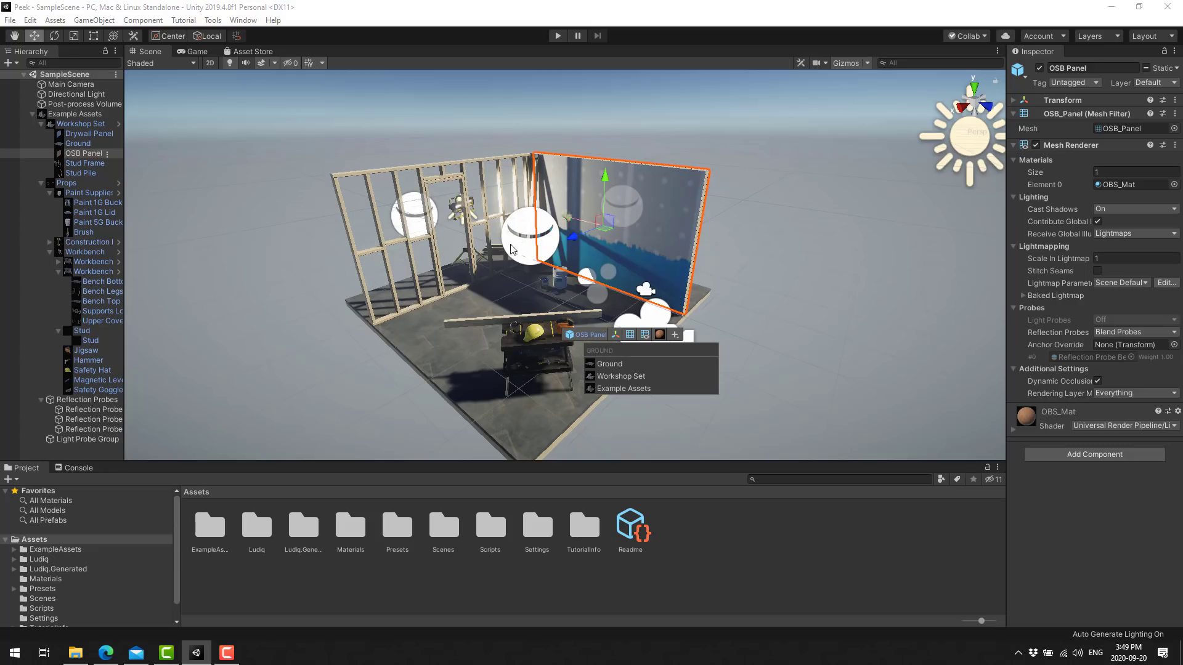
click(800, 290)
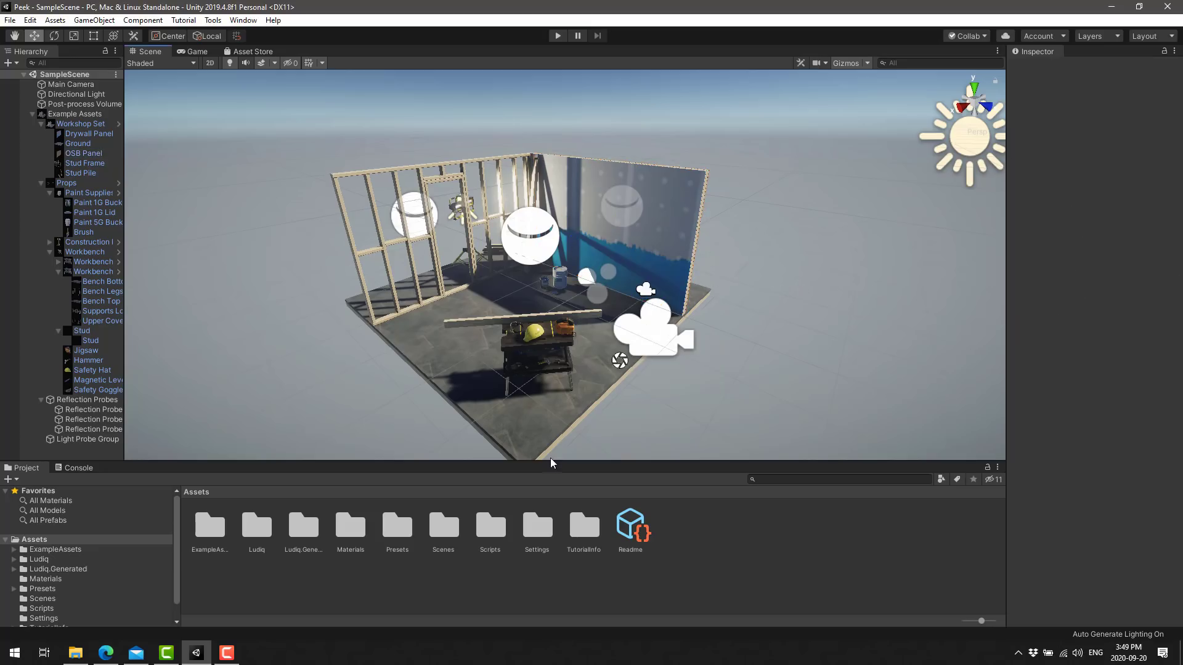
click(580, 285)
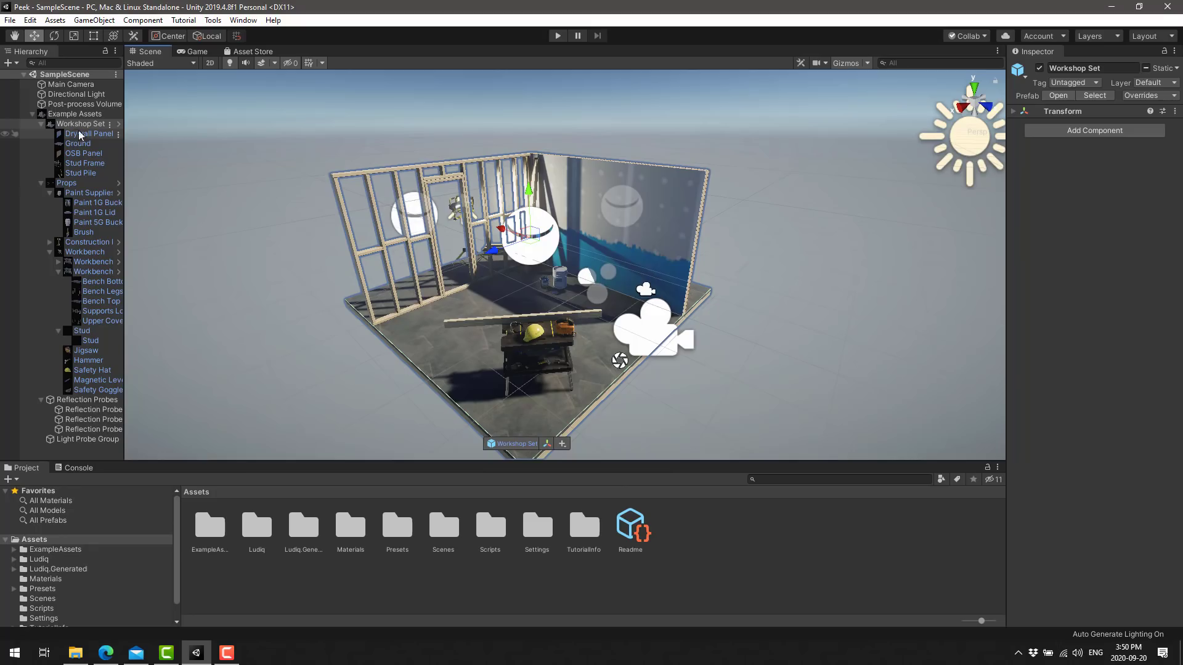
click(327, 304)
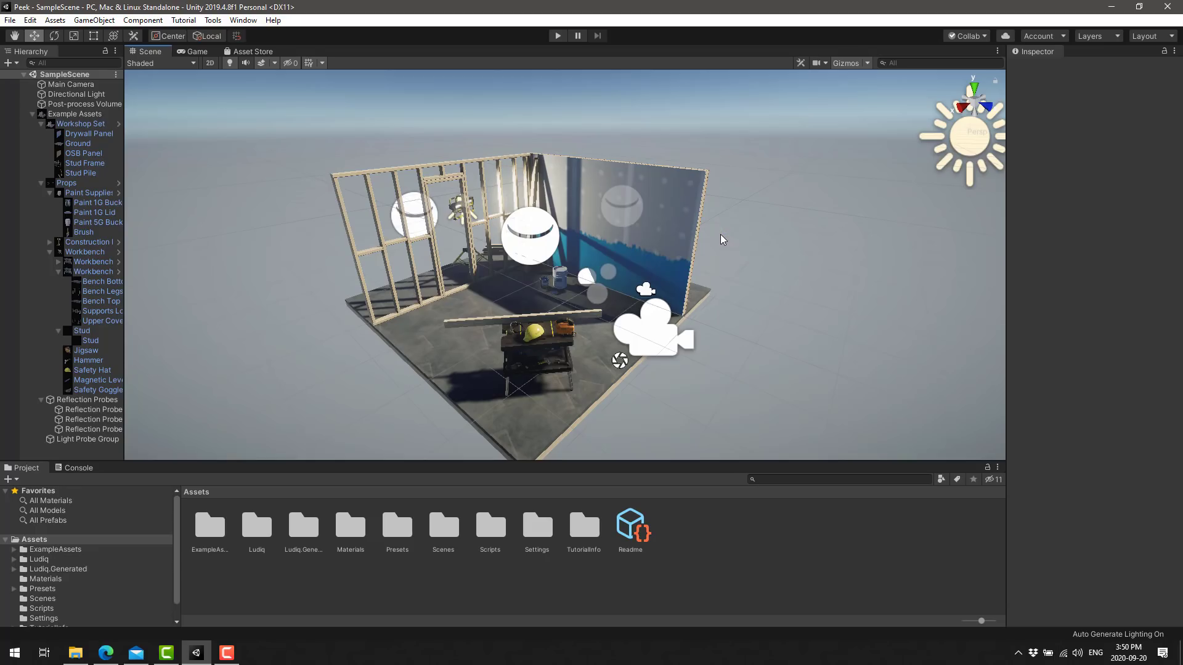
Collapse Example Assets in the Hierarchy and expand it in Peek's searchable hierarchy popup
key(shift+space)
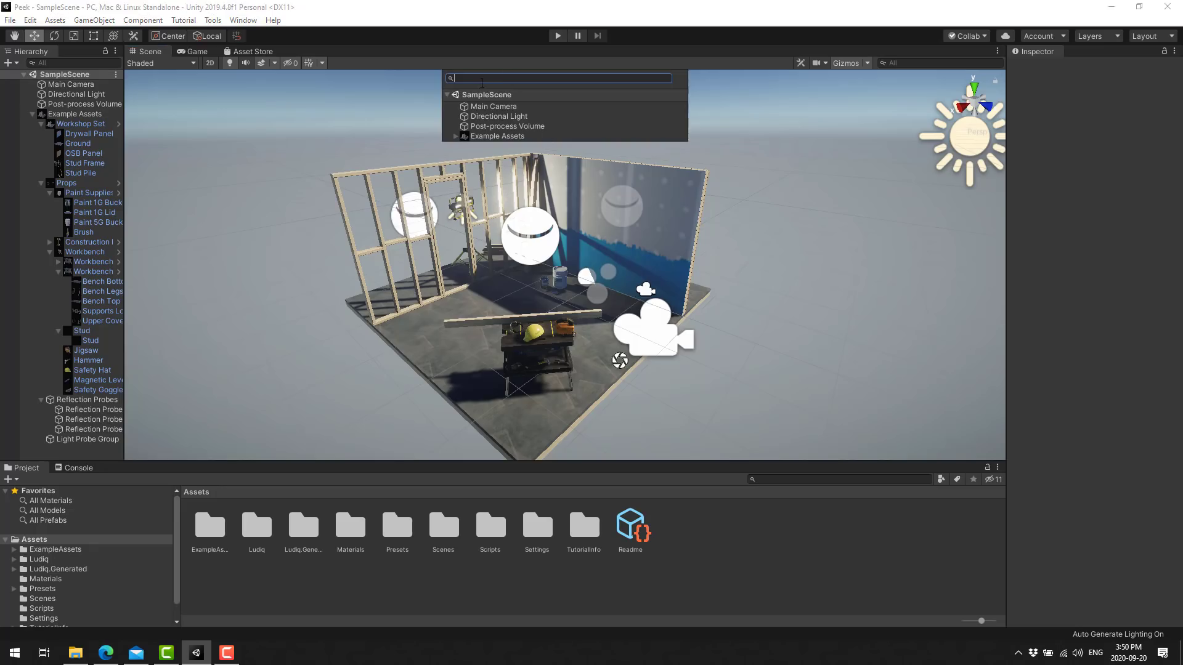
click(37, 117)
click(32, 114)
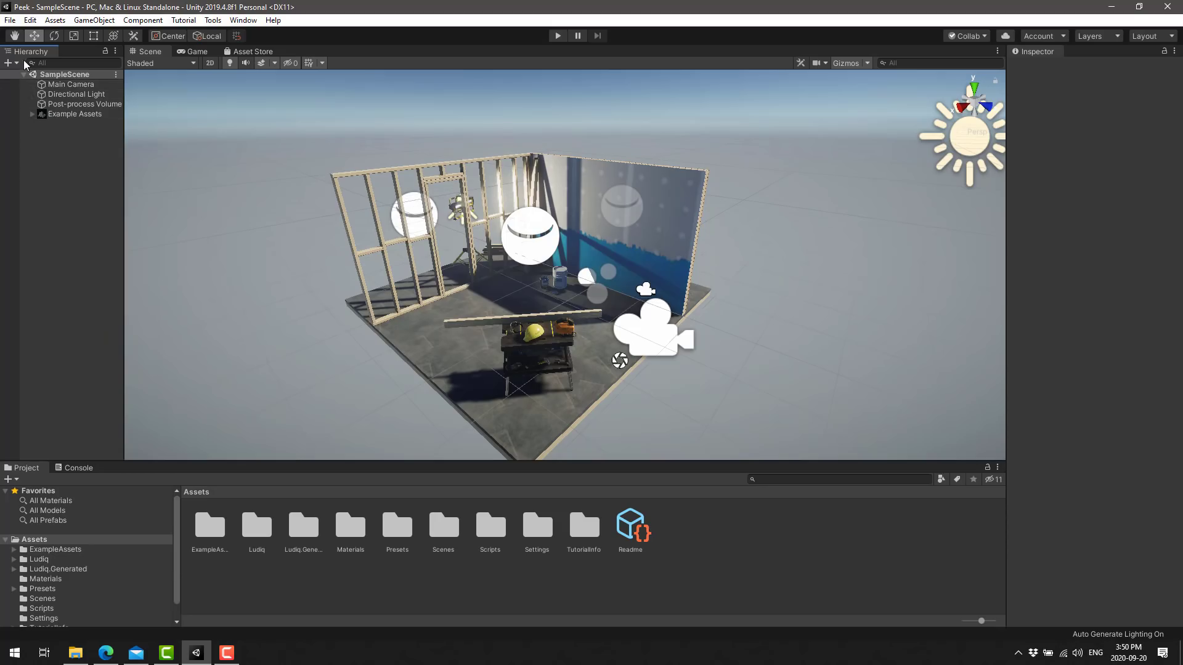
key(ctrl+f)
key(ctrl+f)
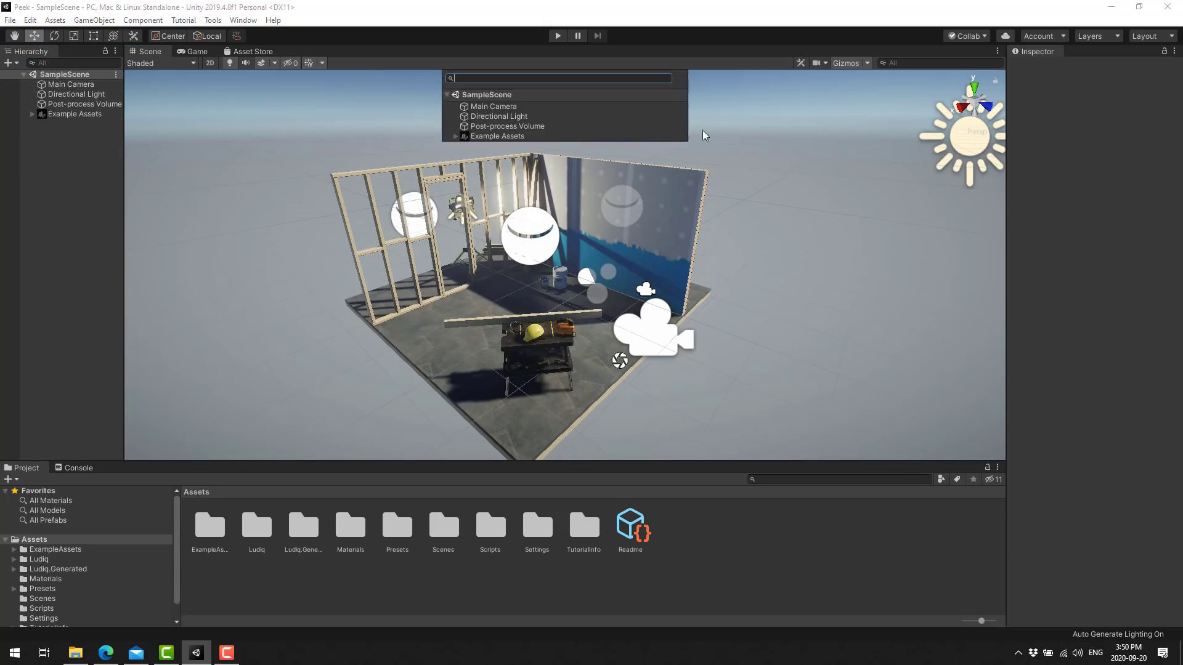
click(456, 135)
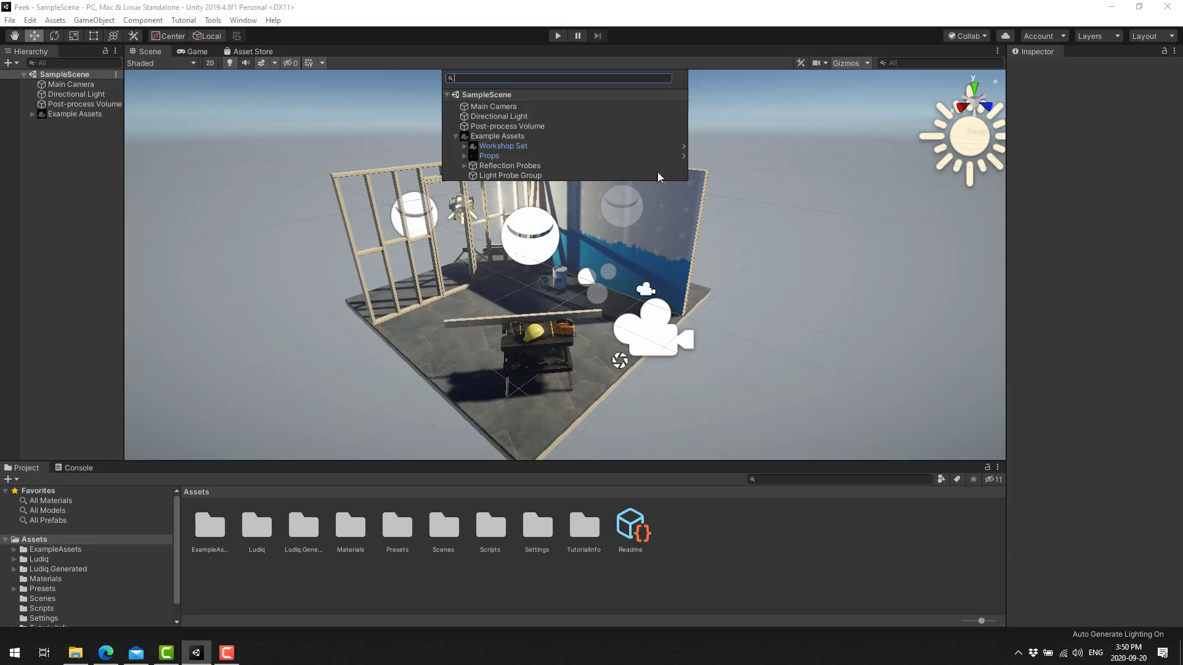
click(796, 243)
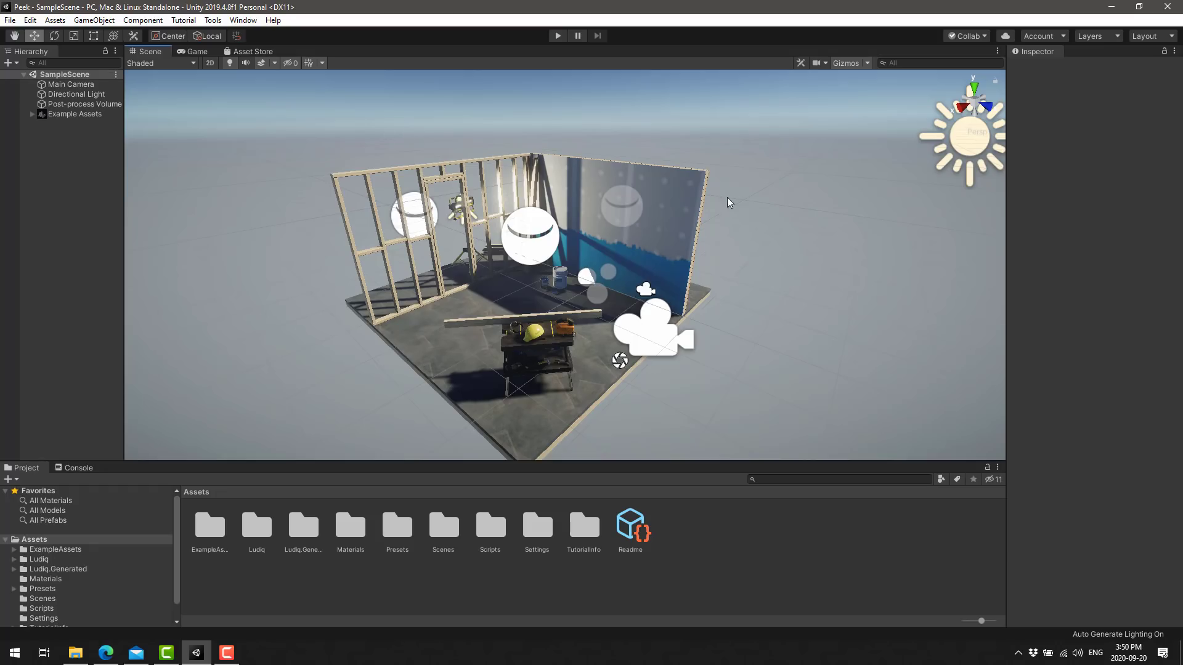
Reopen the hierarchy popup, view Workshop Set's prefab details inline, then close it
key(space)
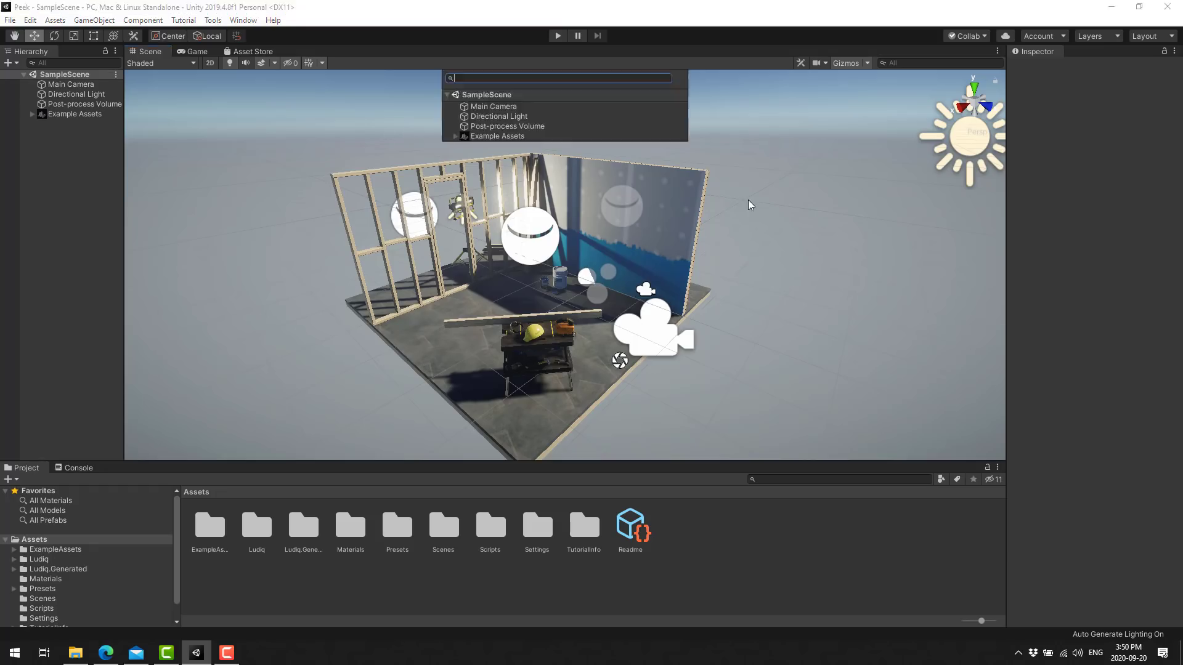
click(456, 135)
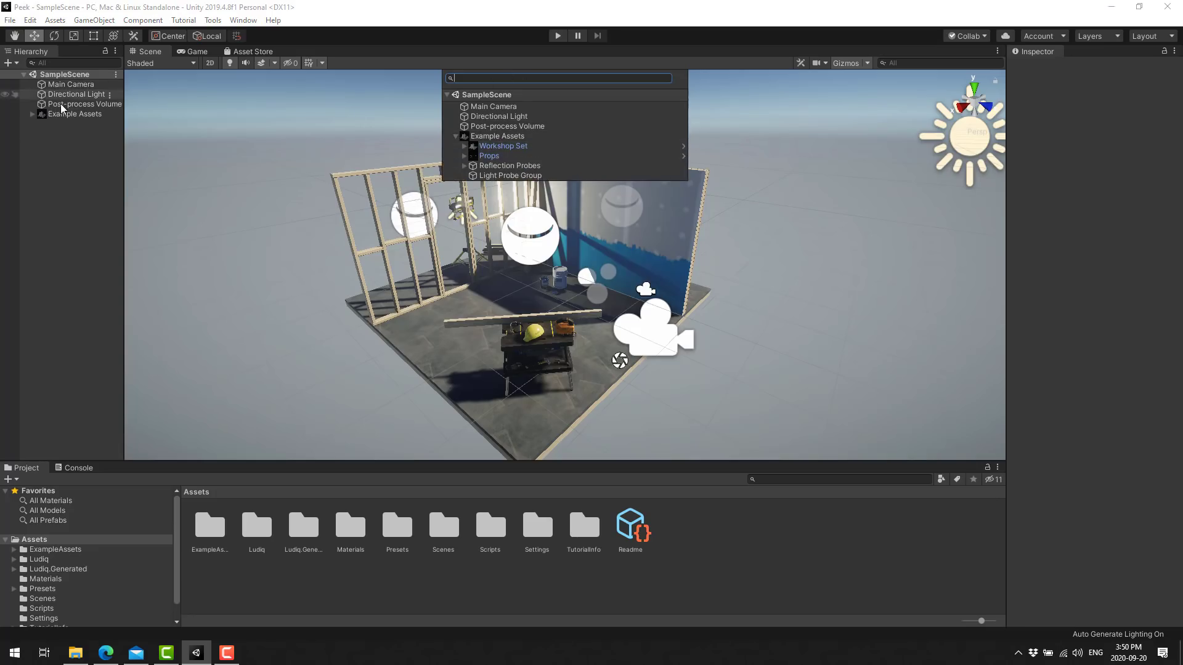
click(474, 145)
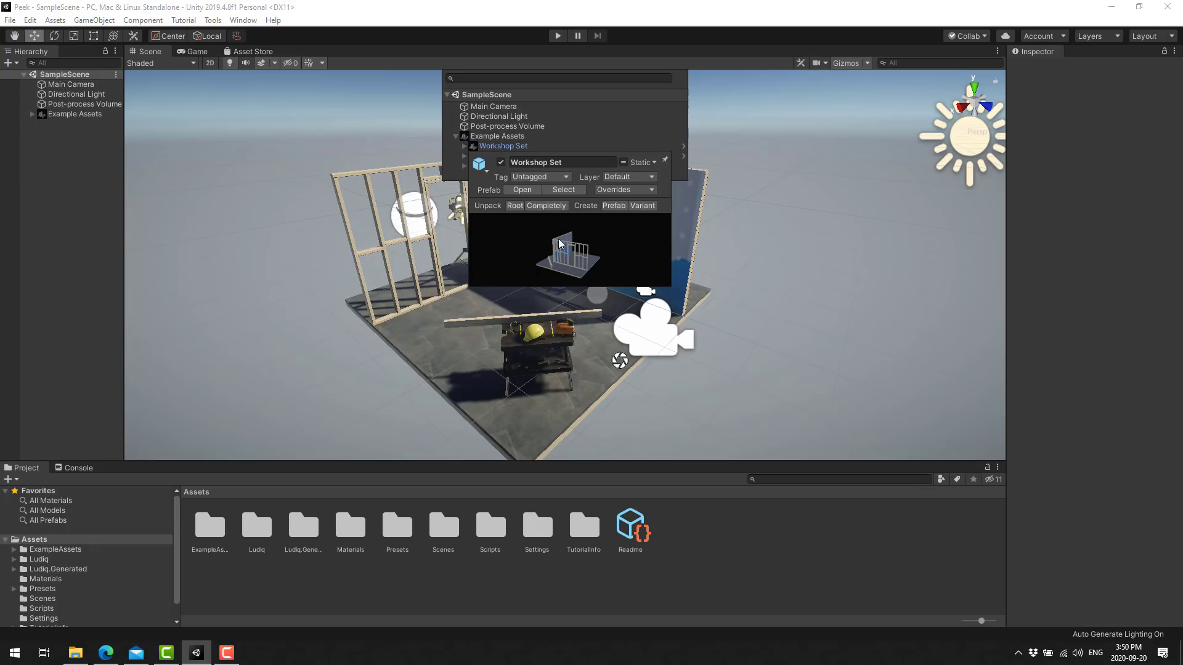
click(43, 112)
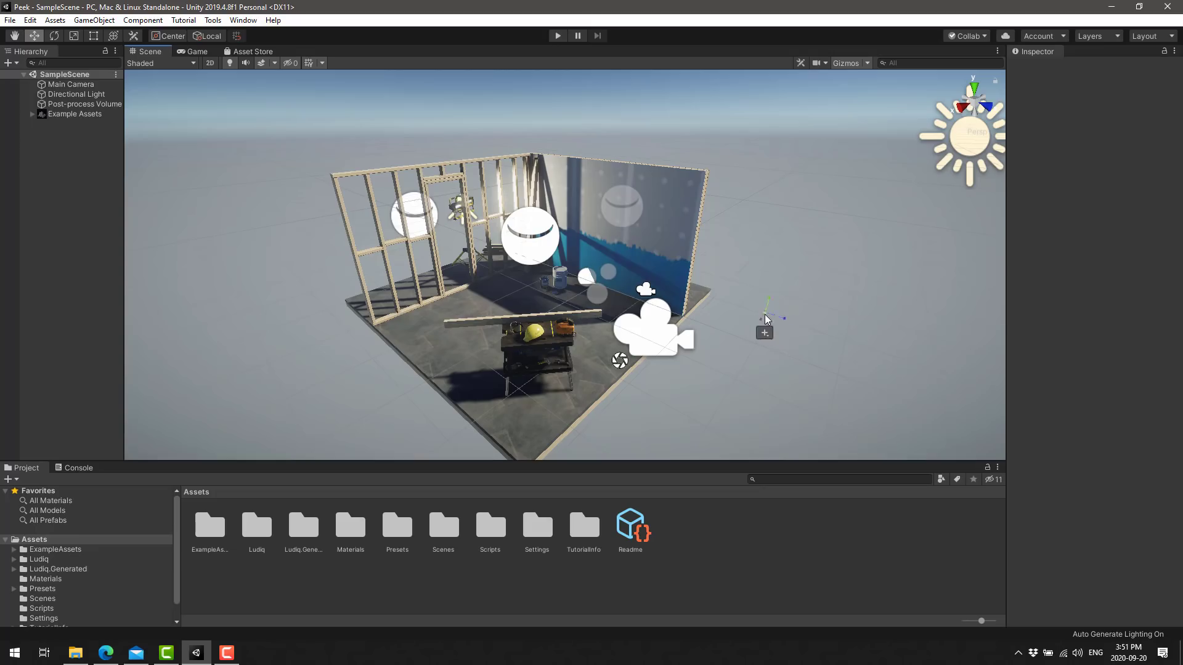
Select an object on the floor and move it up and to the left
right_click(56, 158)
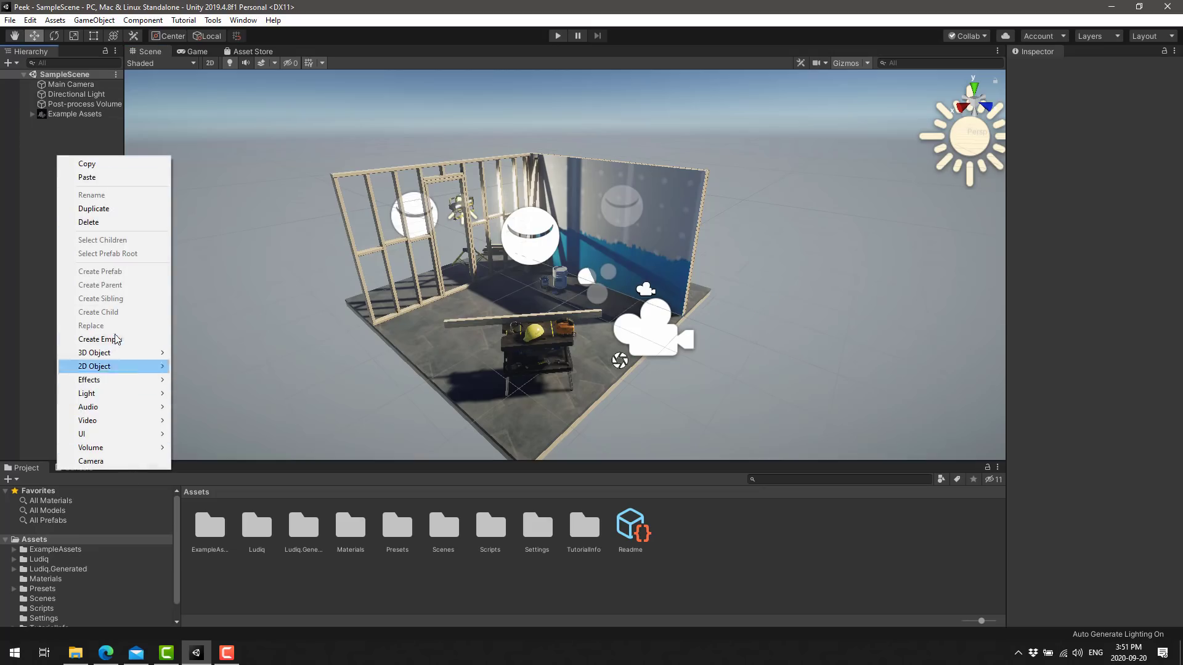
click(383, 330)
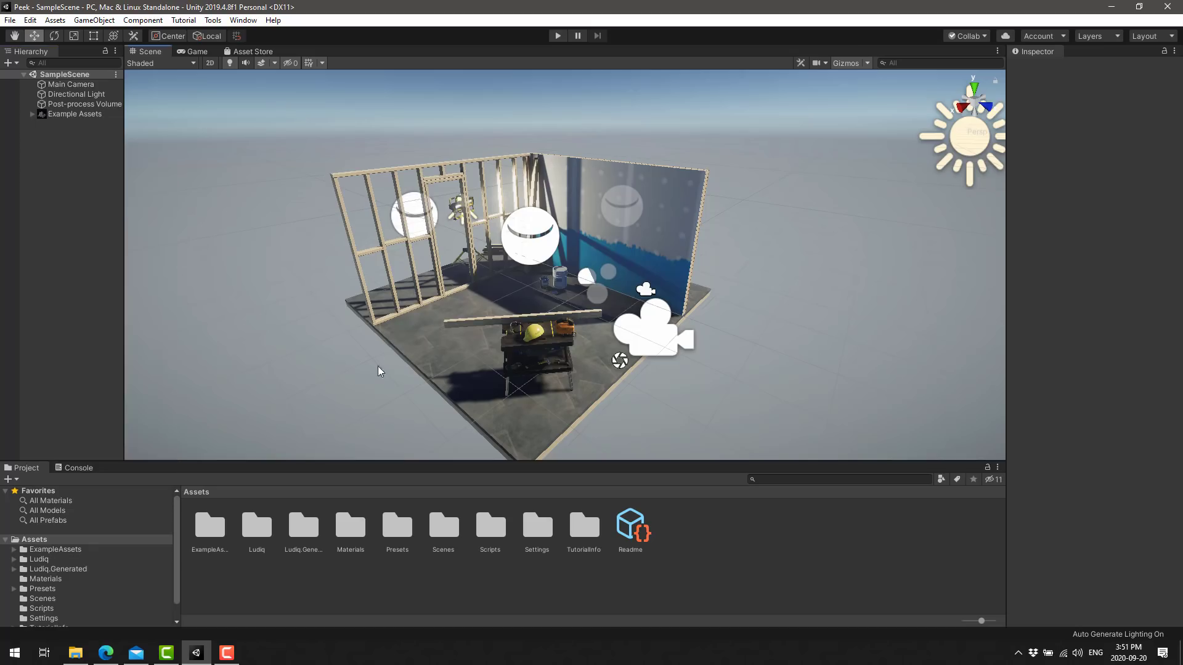
click(427, 307)
drag(444, 352, 429, 339)
Search 'pain' in the quick create menu and add the Paint Supplies prefab
right_click(429, 339)
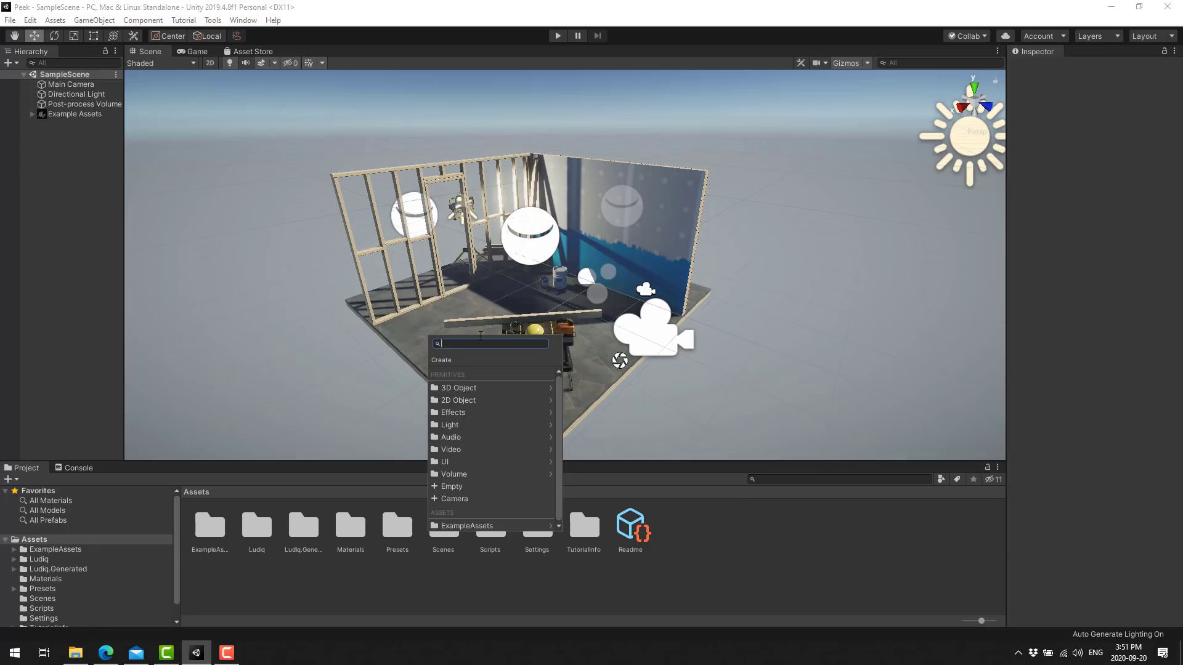
text(pain)
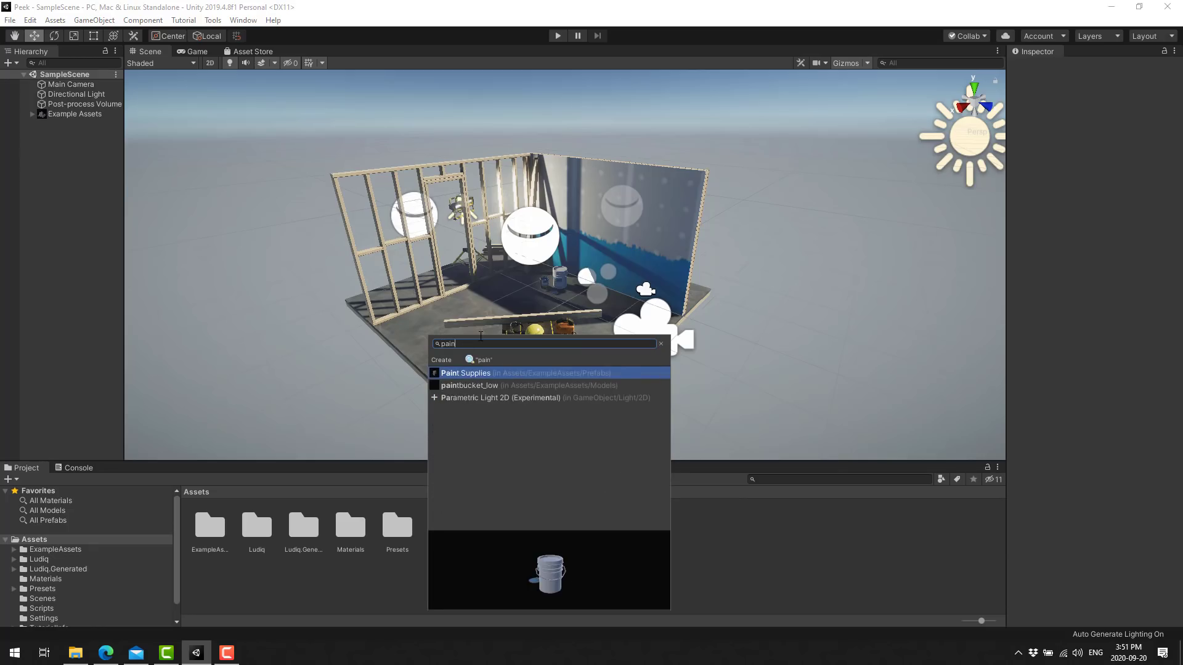
click(480, 373)
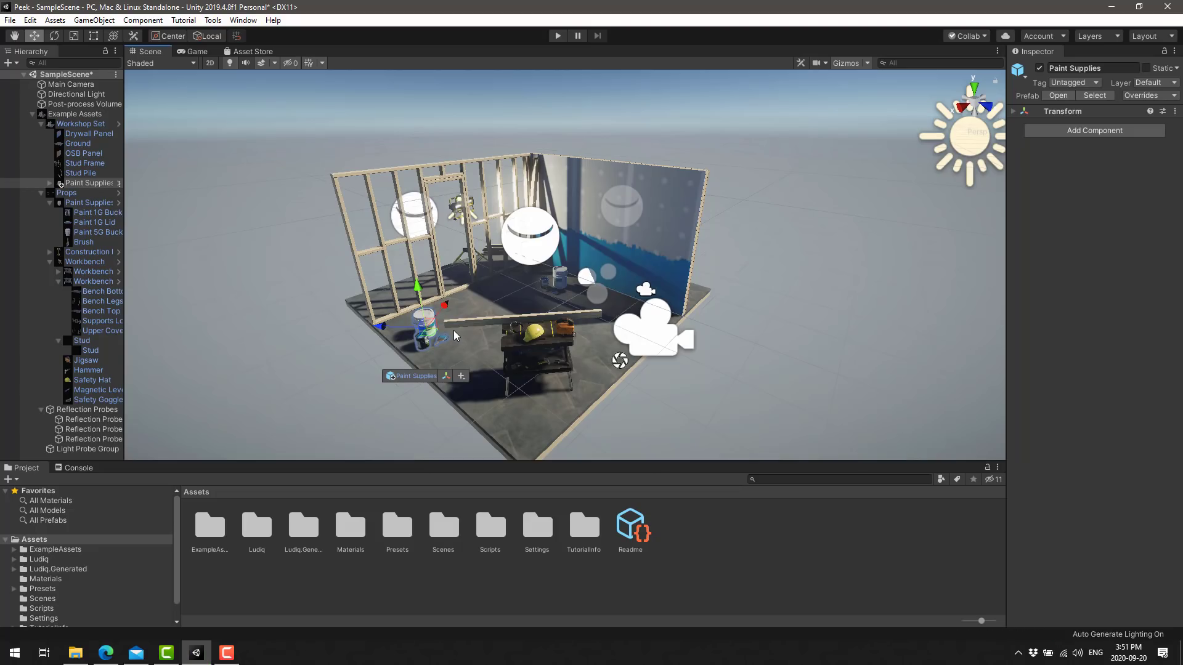
key(space)
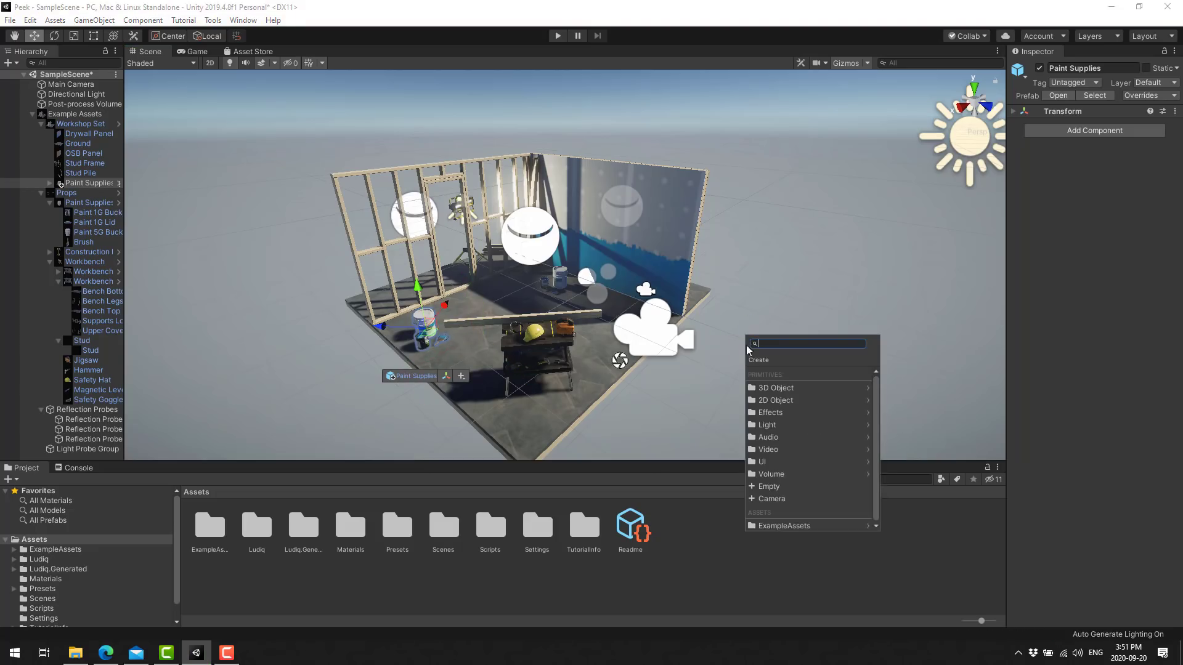
click(783, 388)
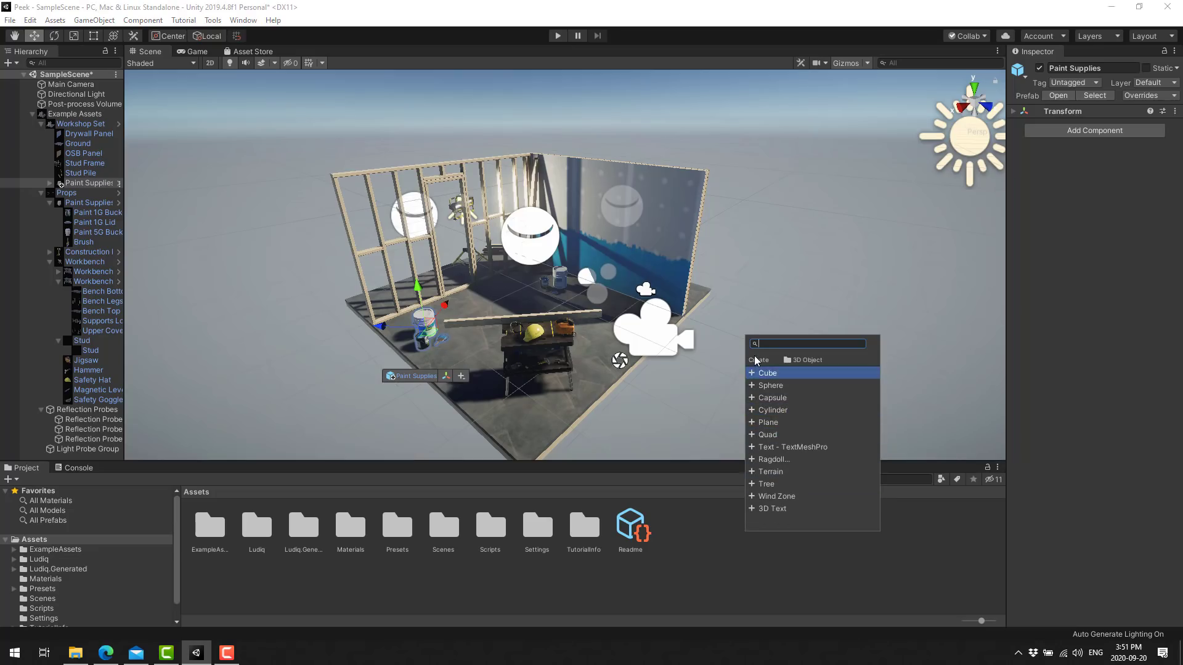
click(598, 378)
click(597, 378)
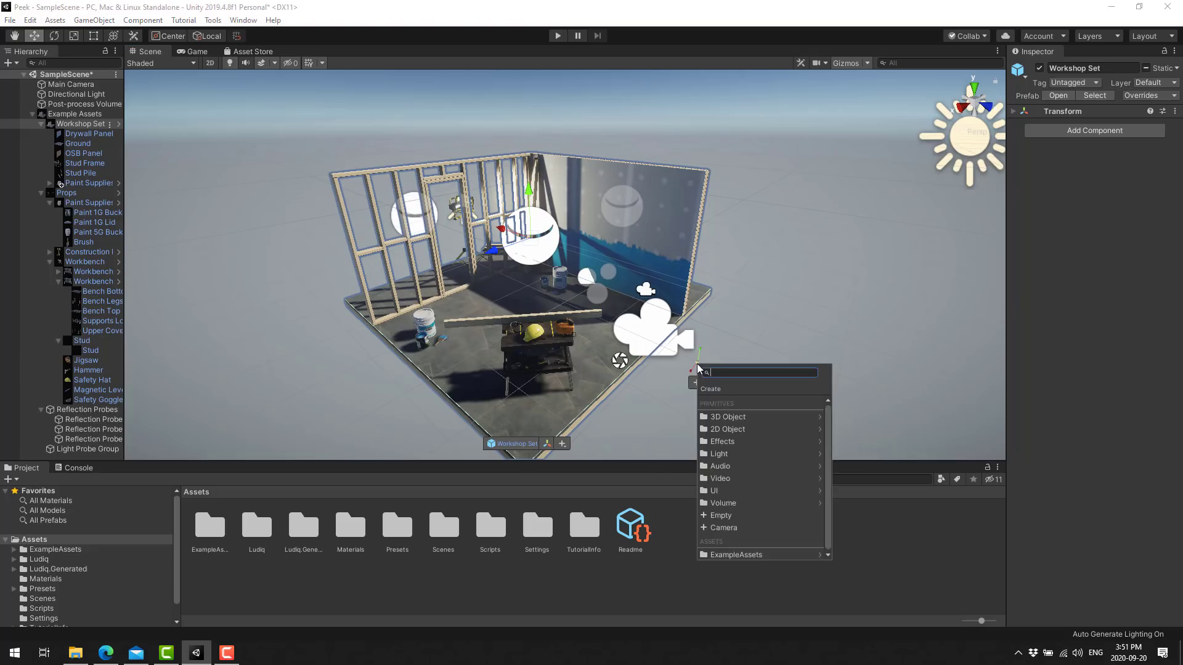
right_click(699, 365)
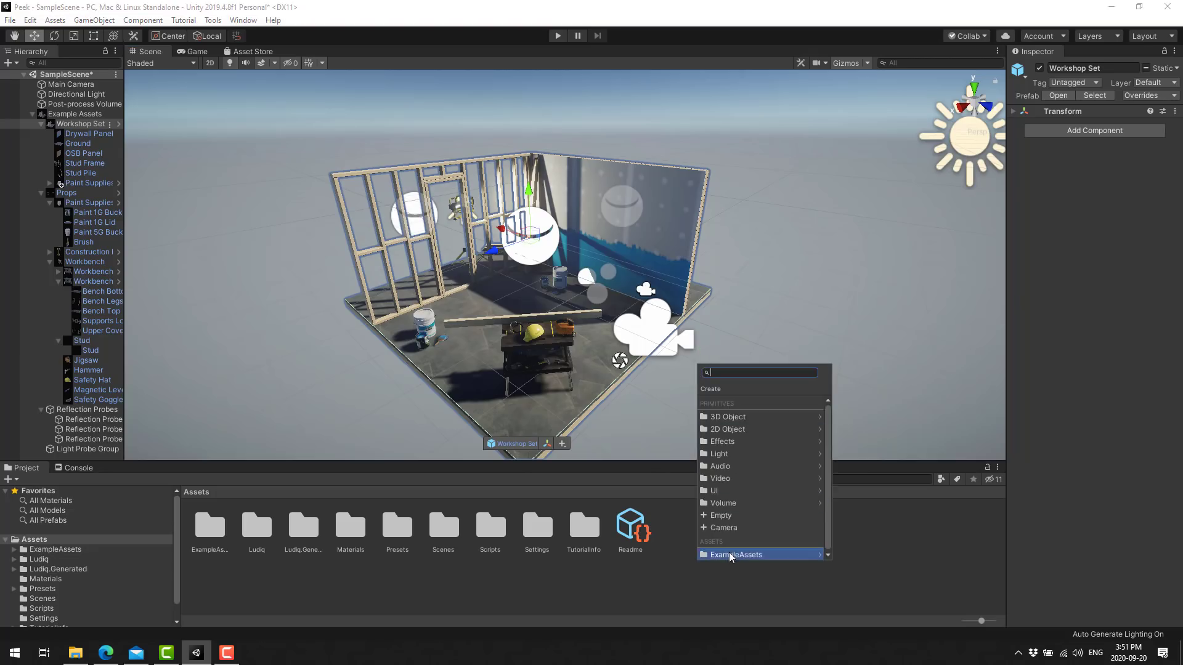
click(763, 554)
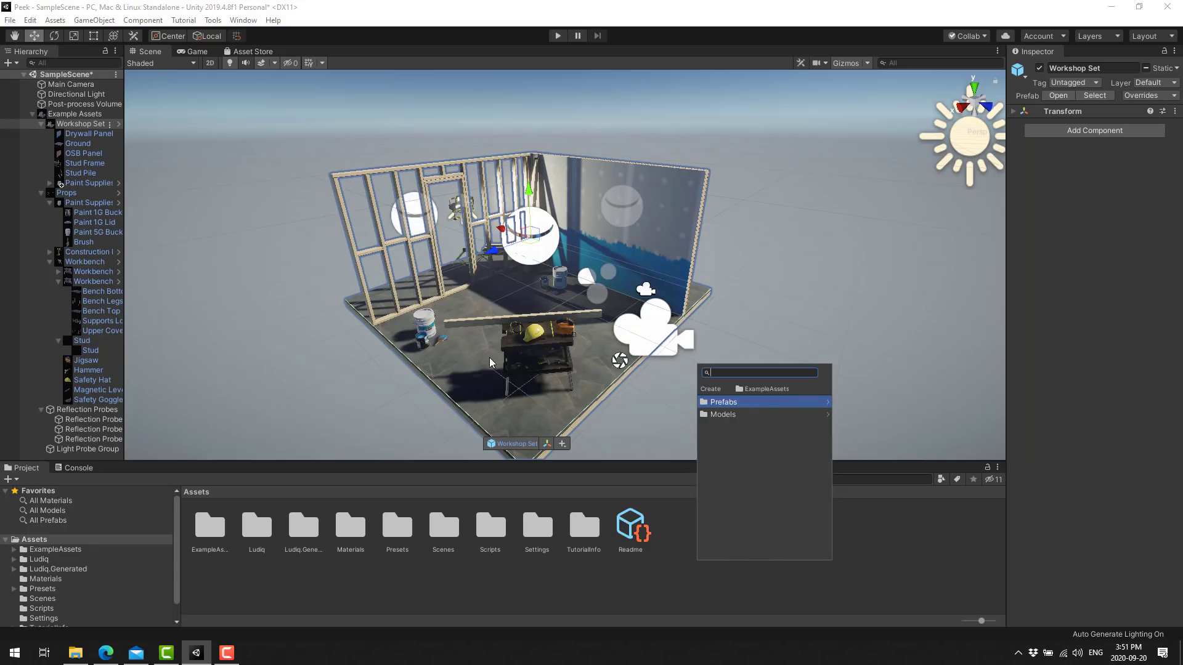
click(333, 564)
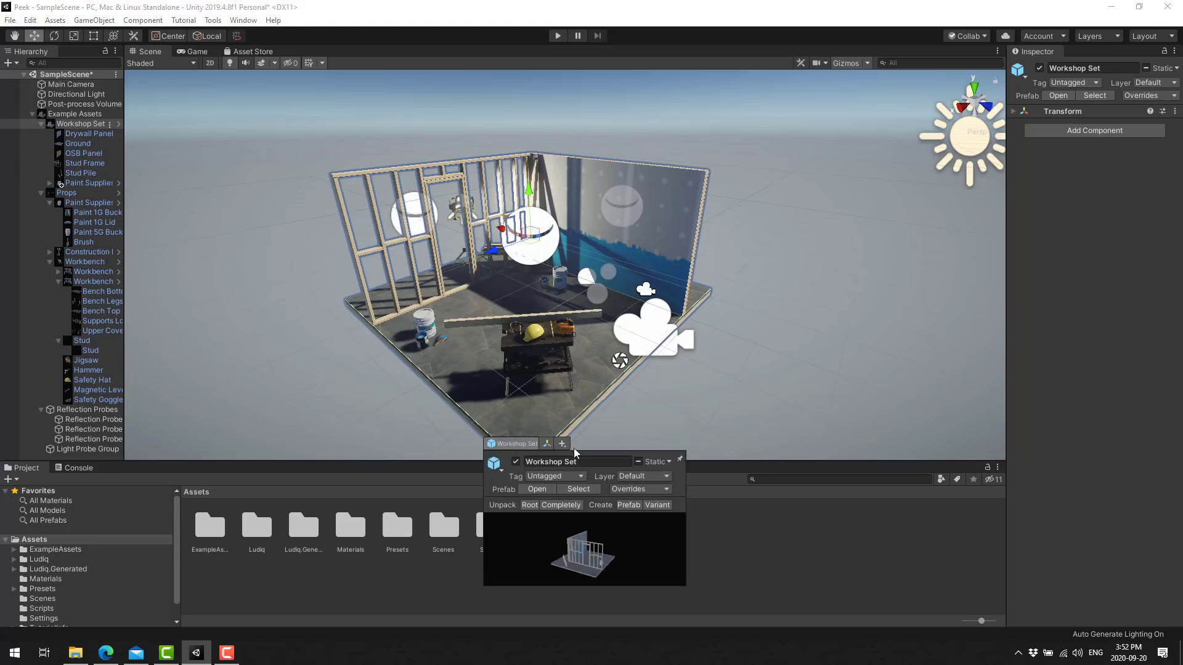
mouse_move(547, 444)
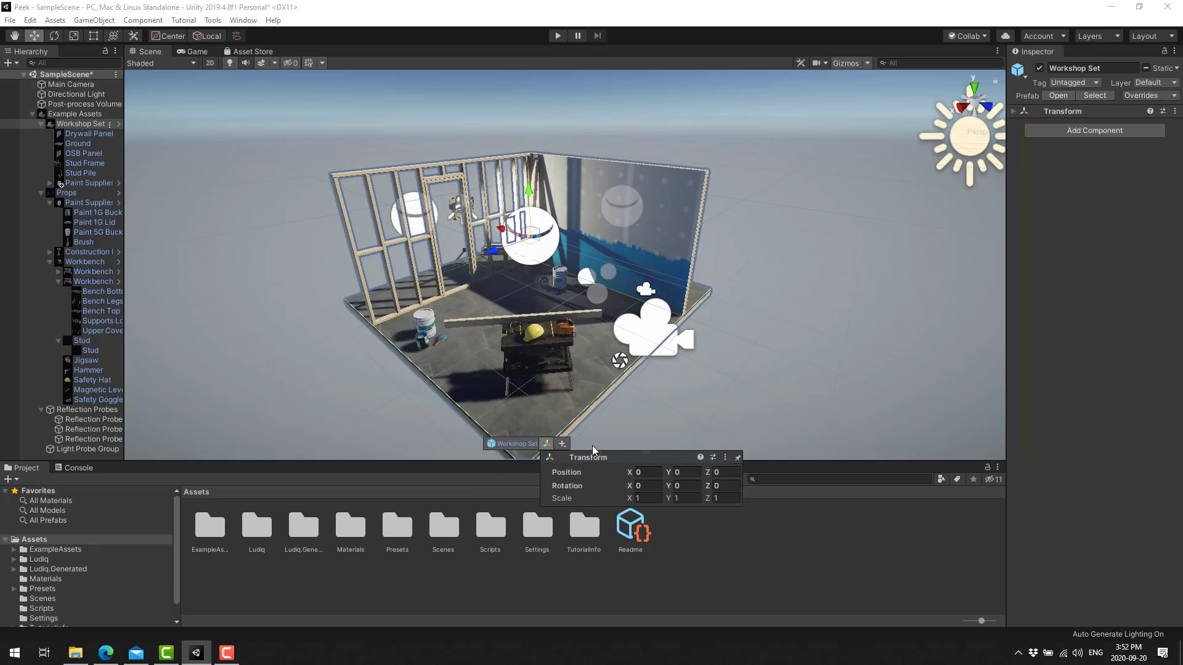
click(364, 343)
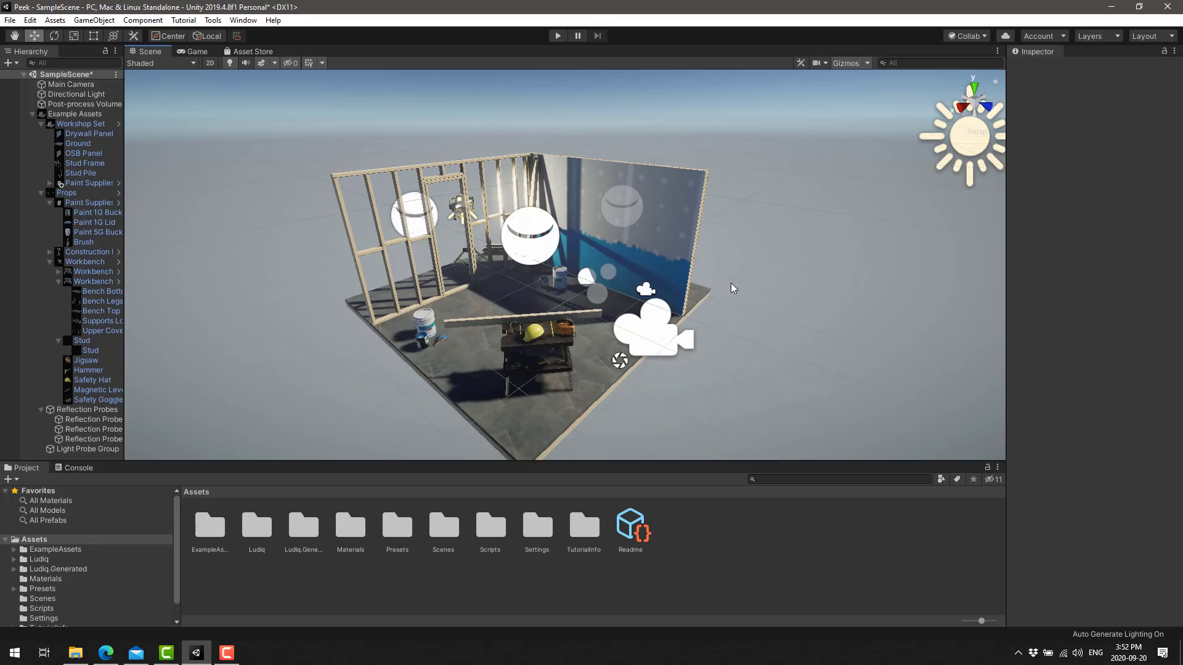
key(space)
click(441, 327)
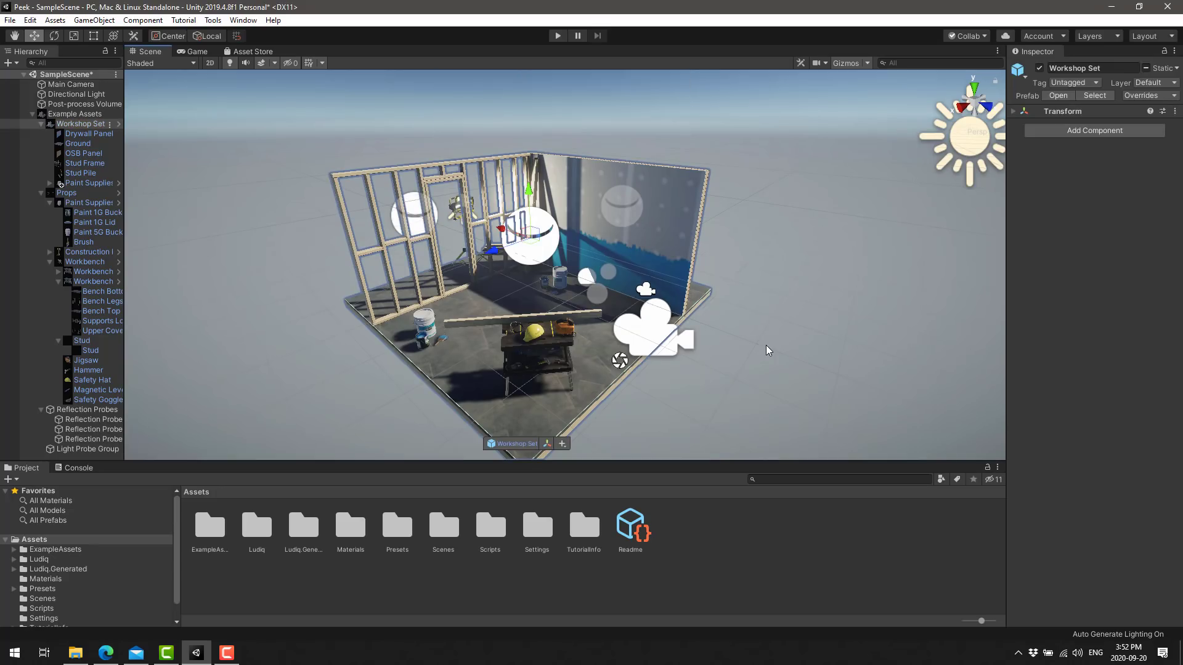
mouse_move(766, 350)
key(space)
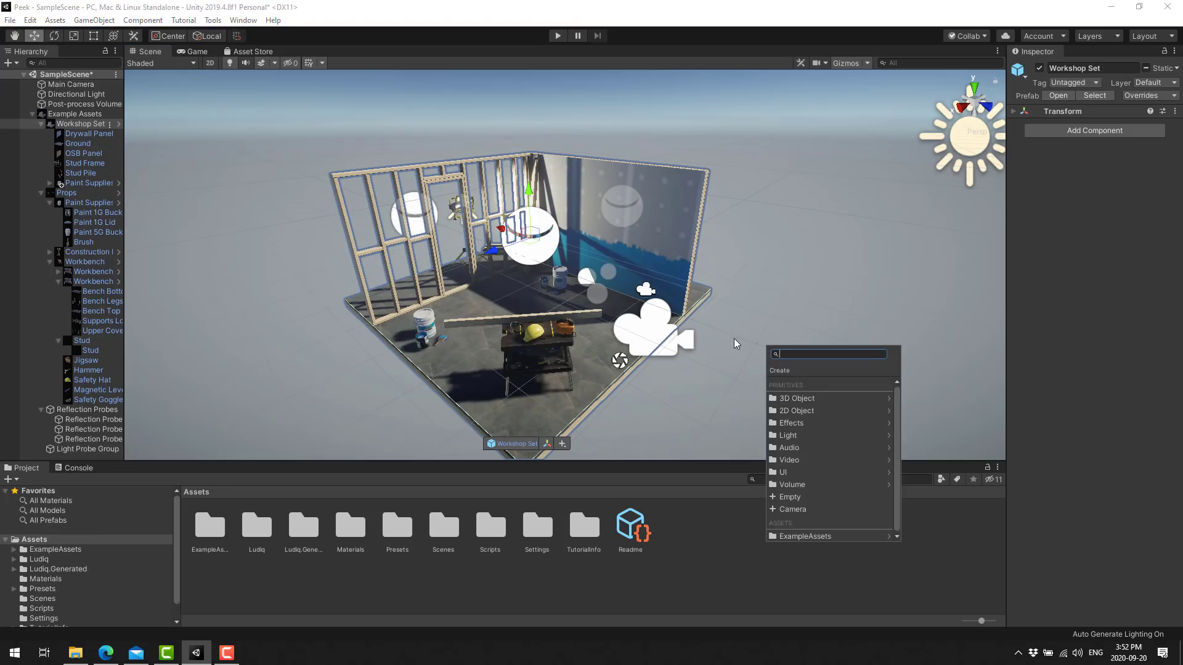
click(750, 288)
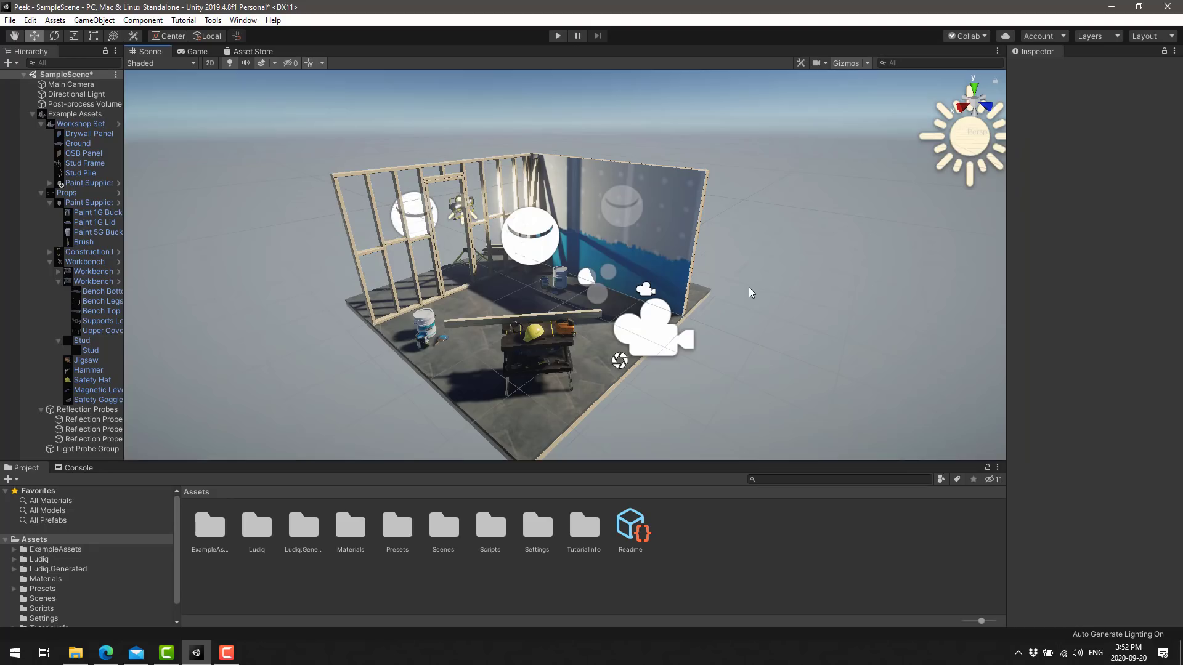
Pick Workshop Set and Light Probe Group from the overlap list, then select Paint Supplies' Paint 1G Bucket
right_click(549, 371)
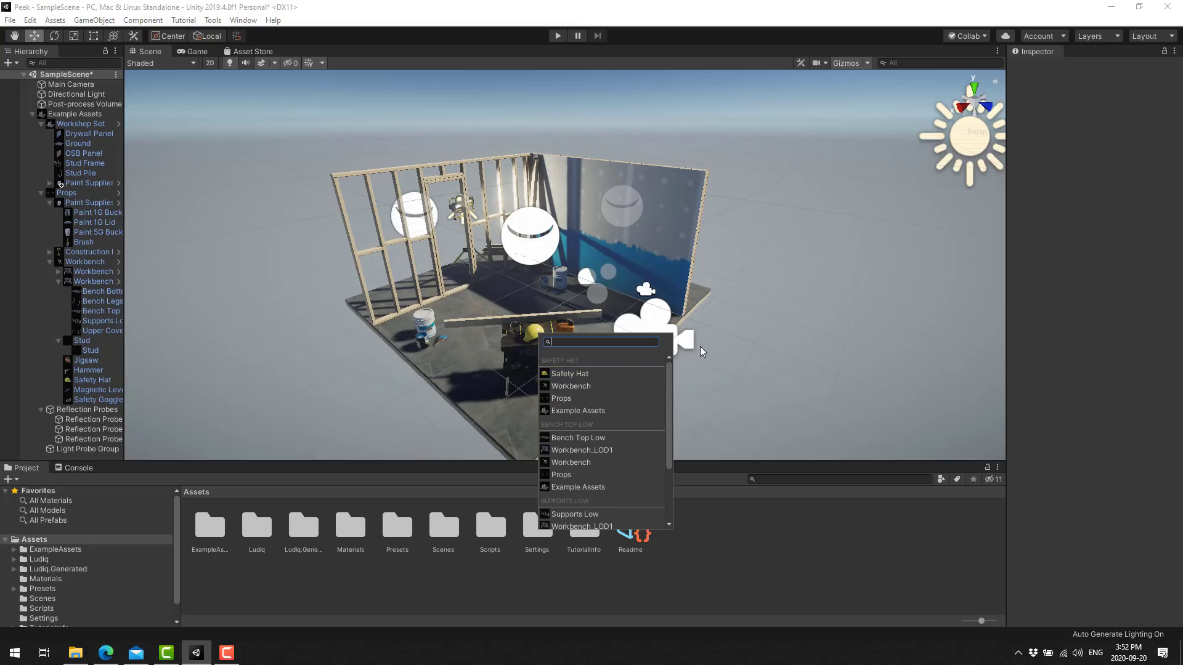
click(616, 305)
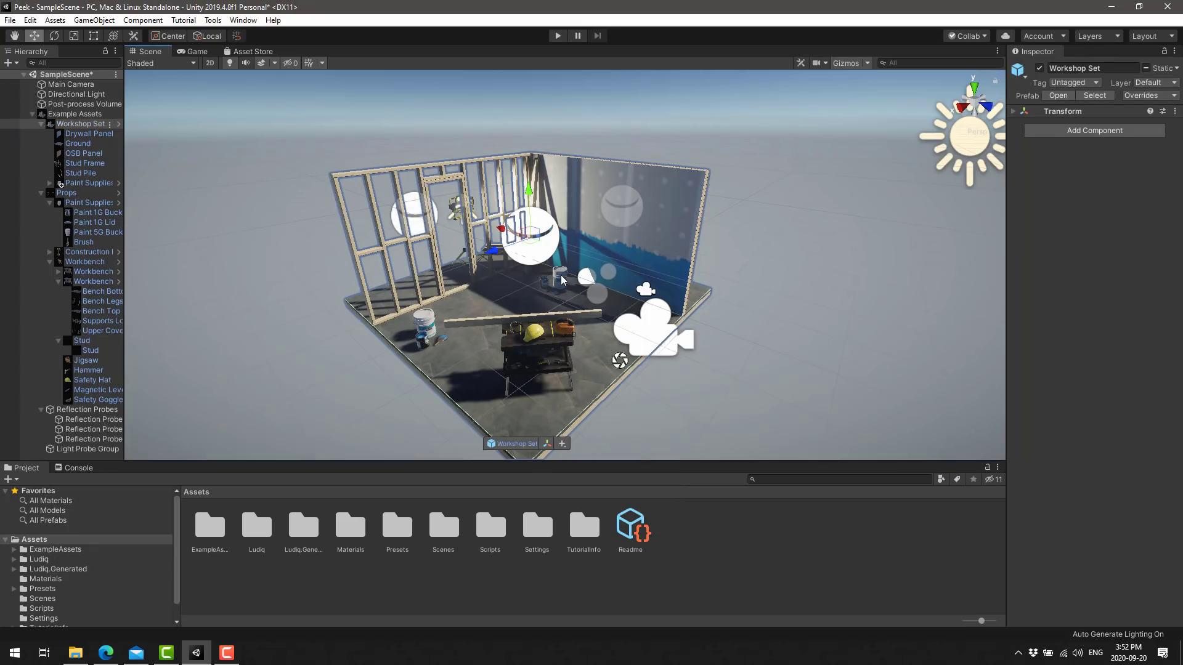
click(597, 306)
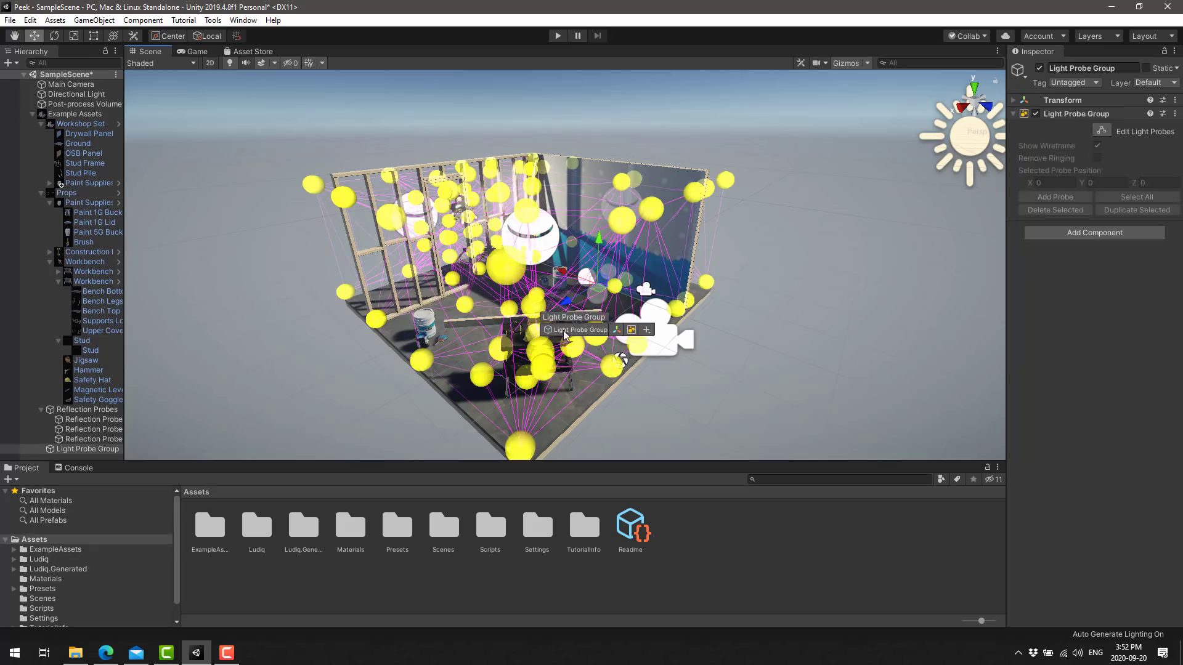
click(554, 403)
click(425, 330)
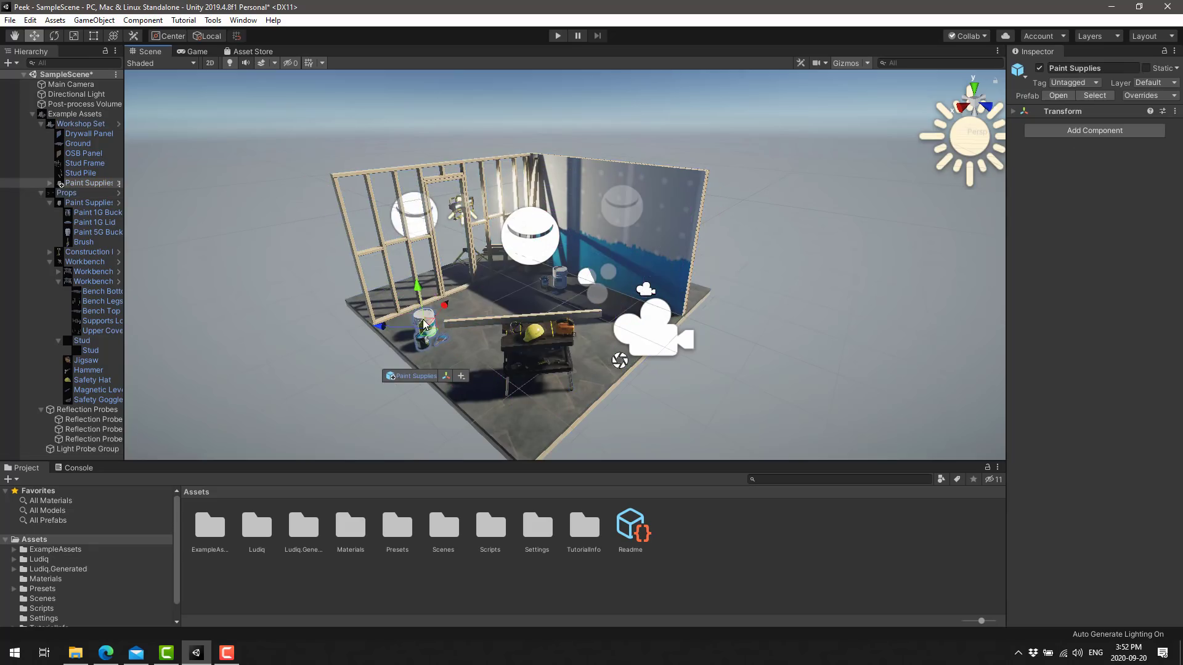
click(425, 324)
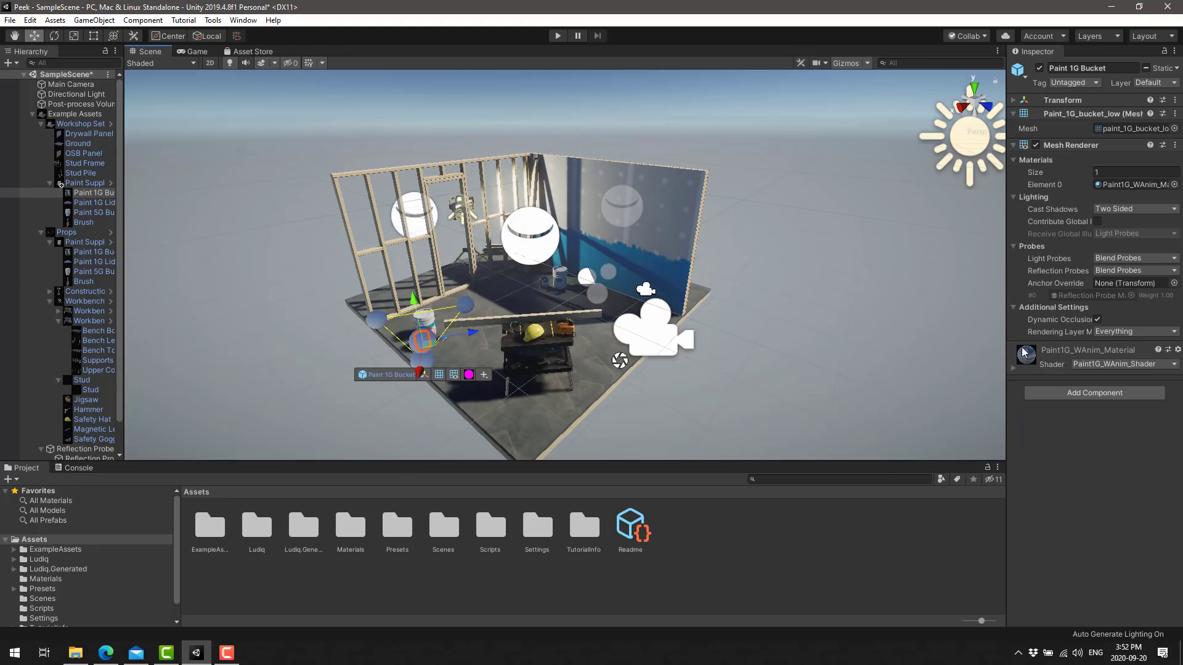
Open the Materials folder, reselect the Paint 1G Bucket, and bring up its Add Component list
drag(1024, 352, 360, 533)
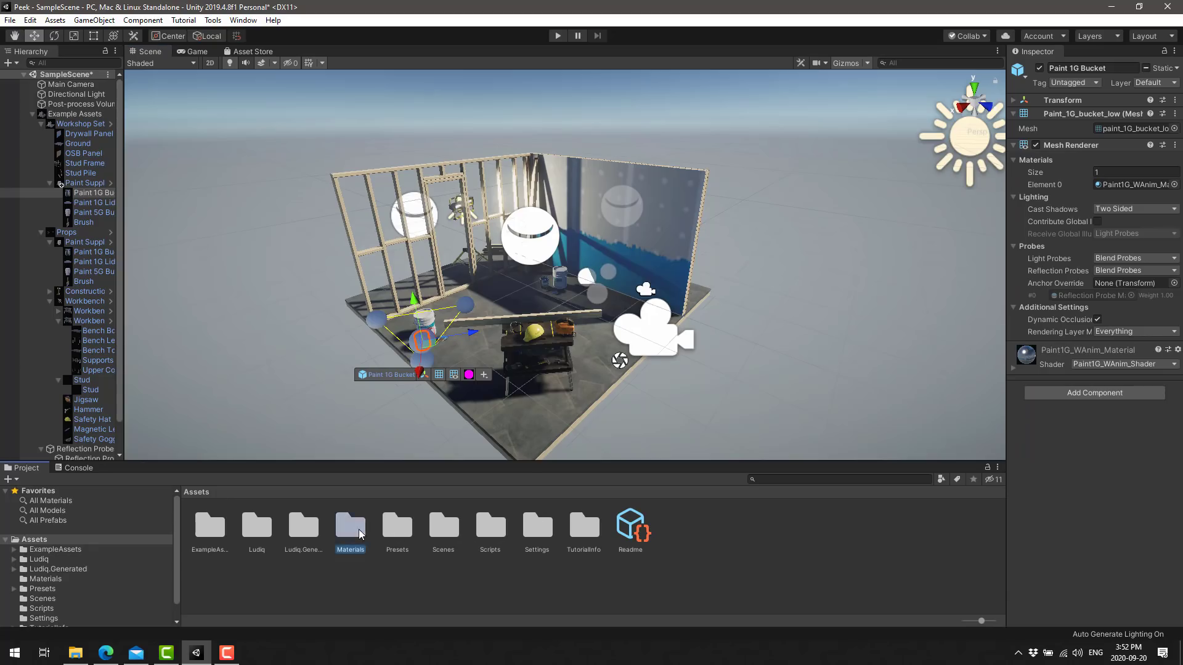
double_click(350, 528)
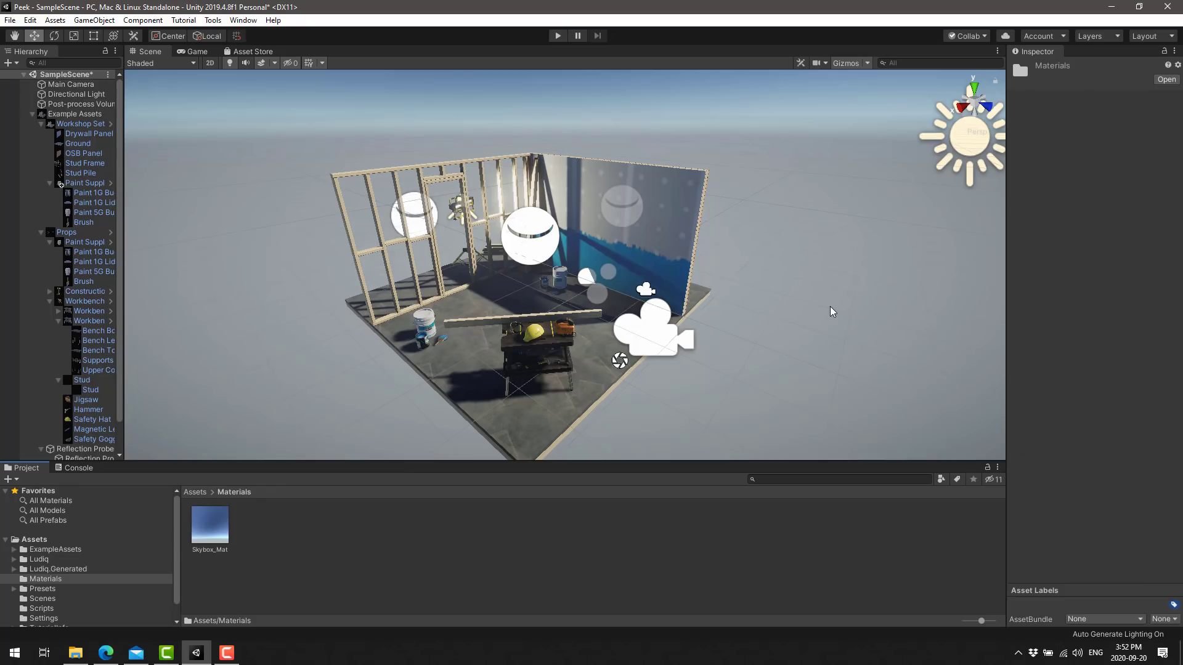
click(424, 320)
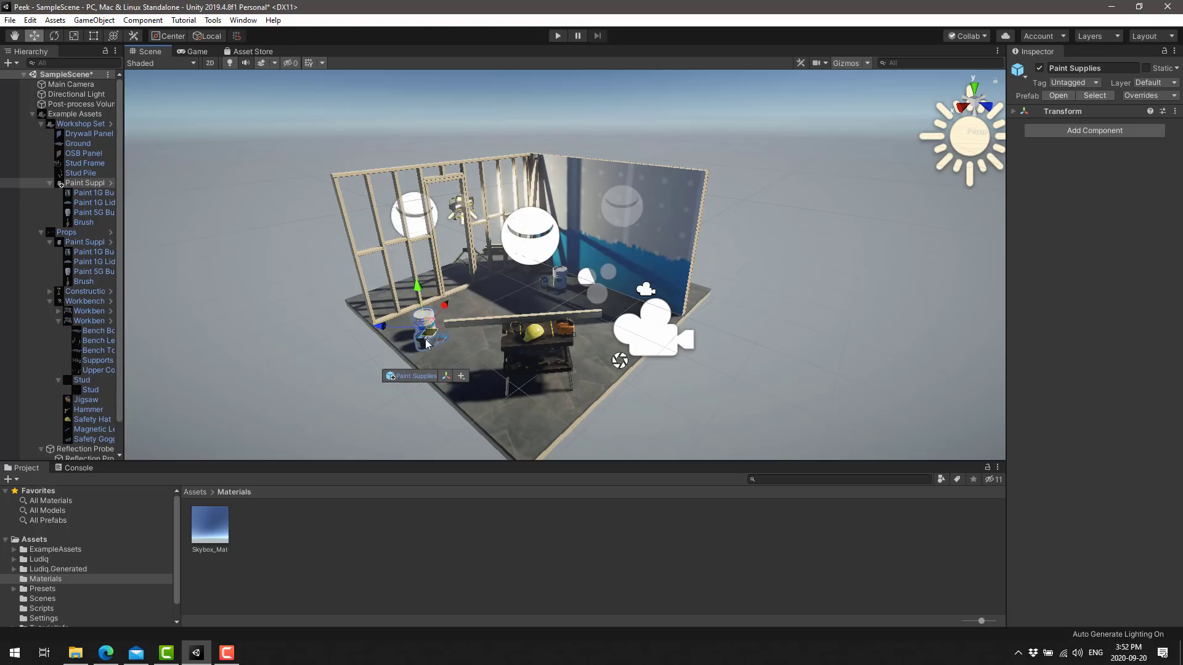
click(425, 342)
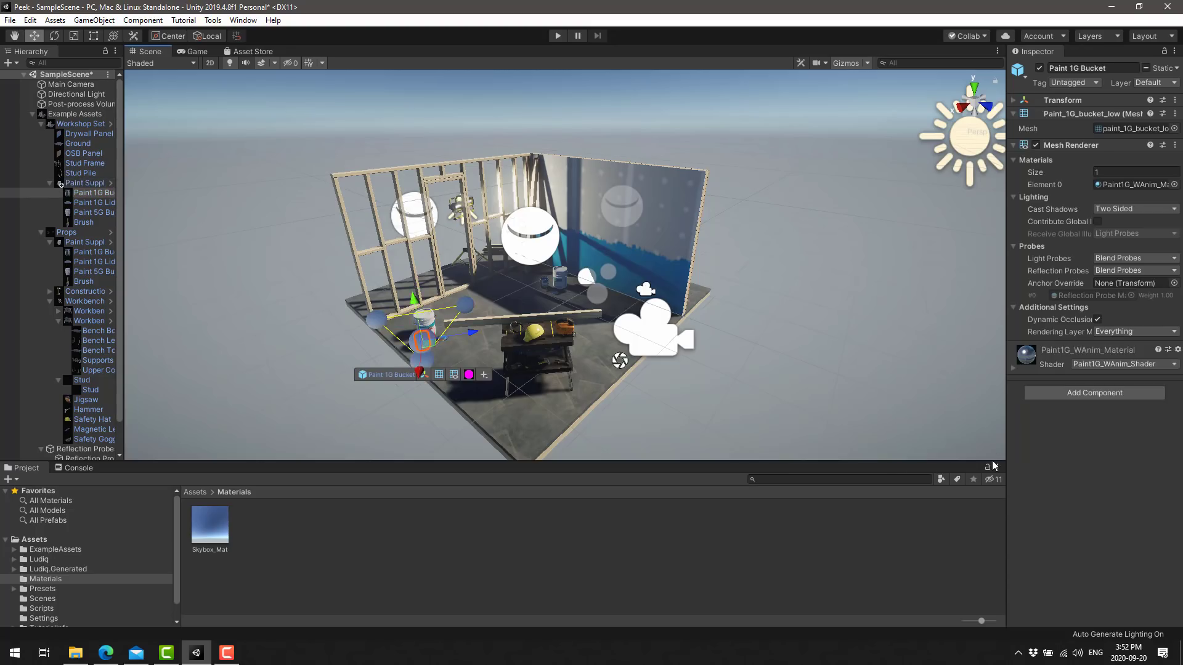
click(431, 316)
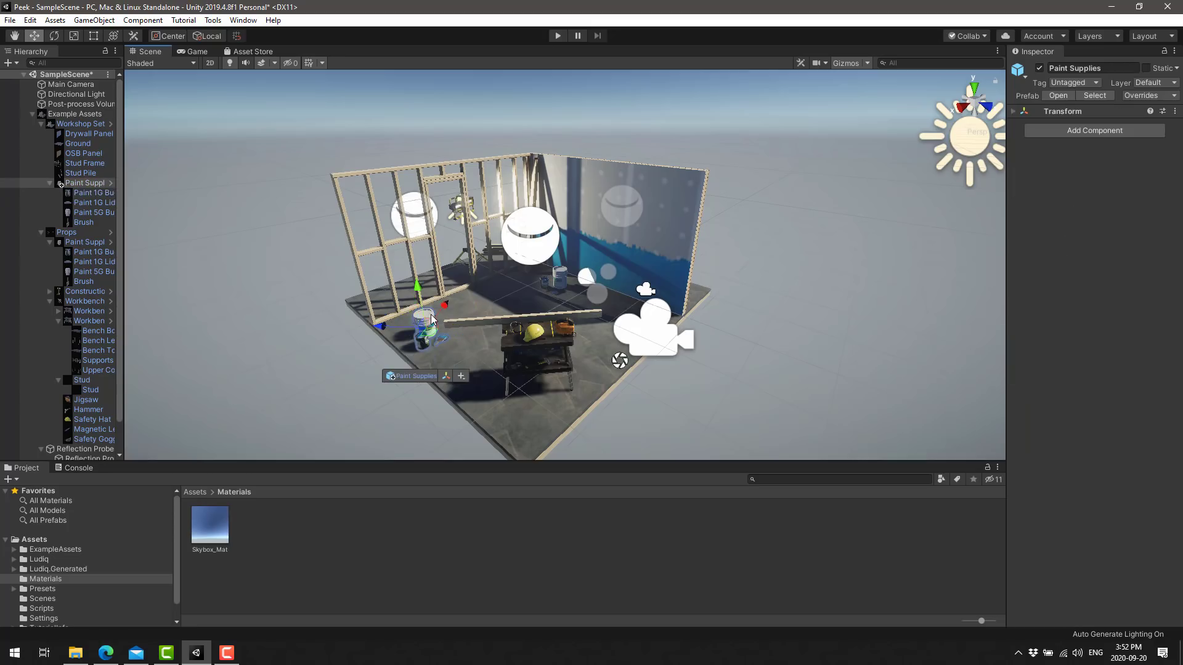
click(419, 344)
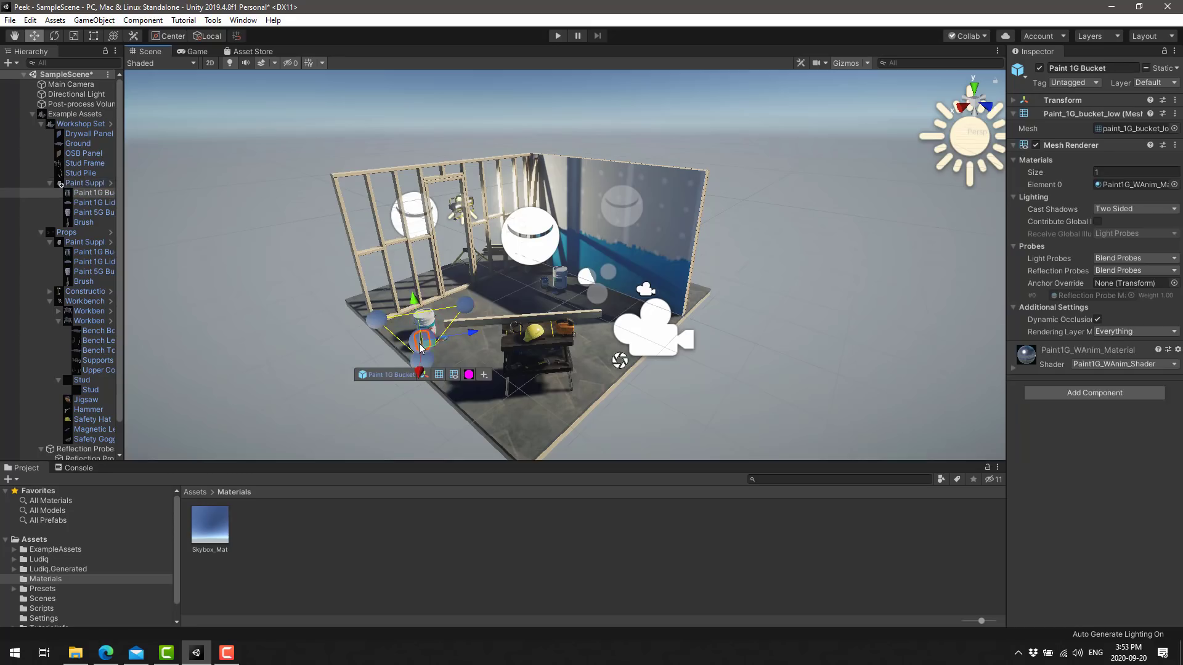
click(1093, 393)
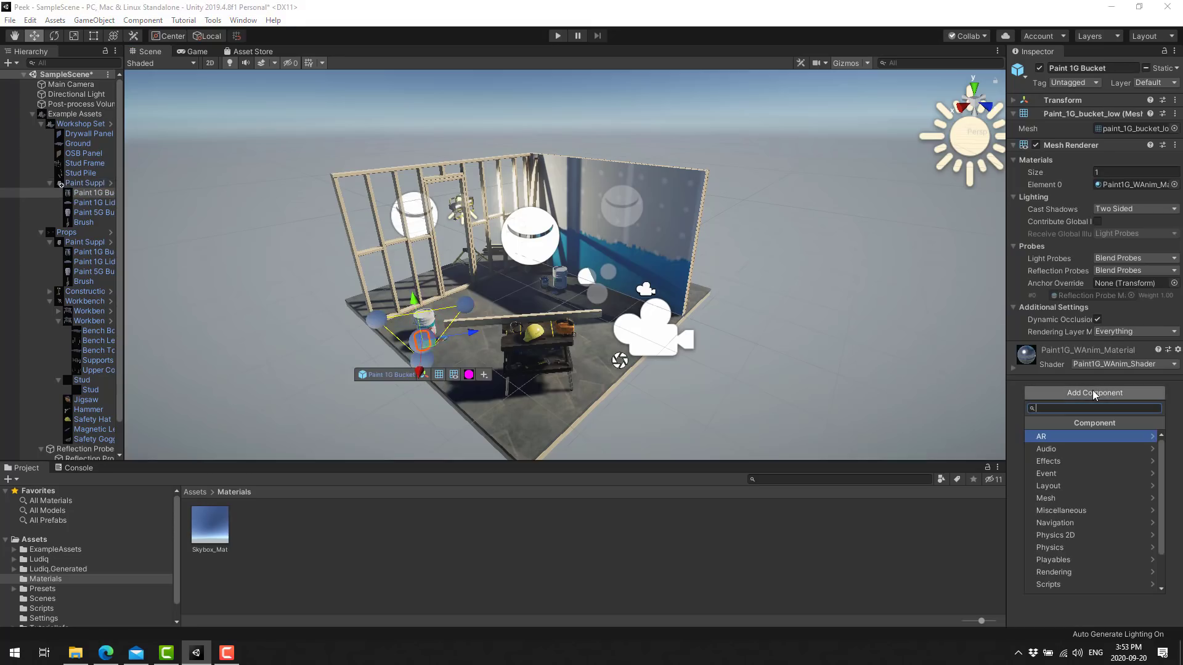
Create and add a new script named NewBehaviourScript to the bucket, then locate its asset
scroll(1102, 535, down, 2)
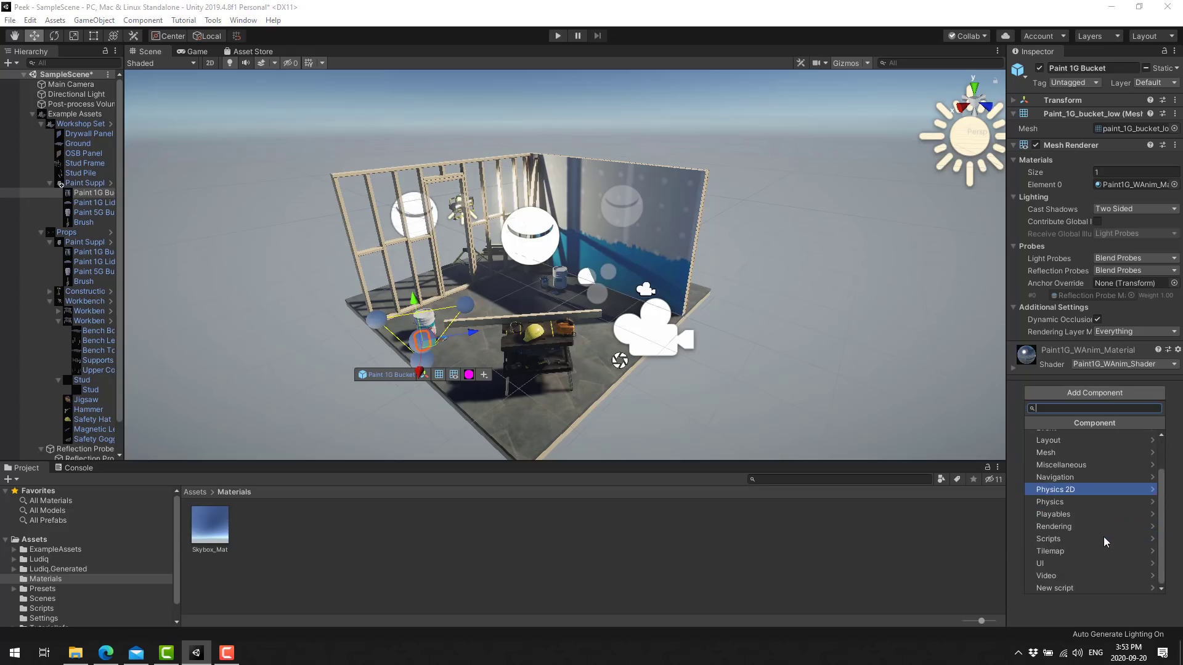
click(1055, 537)
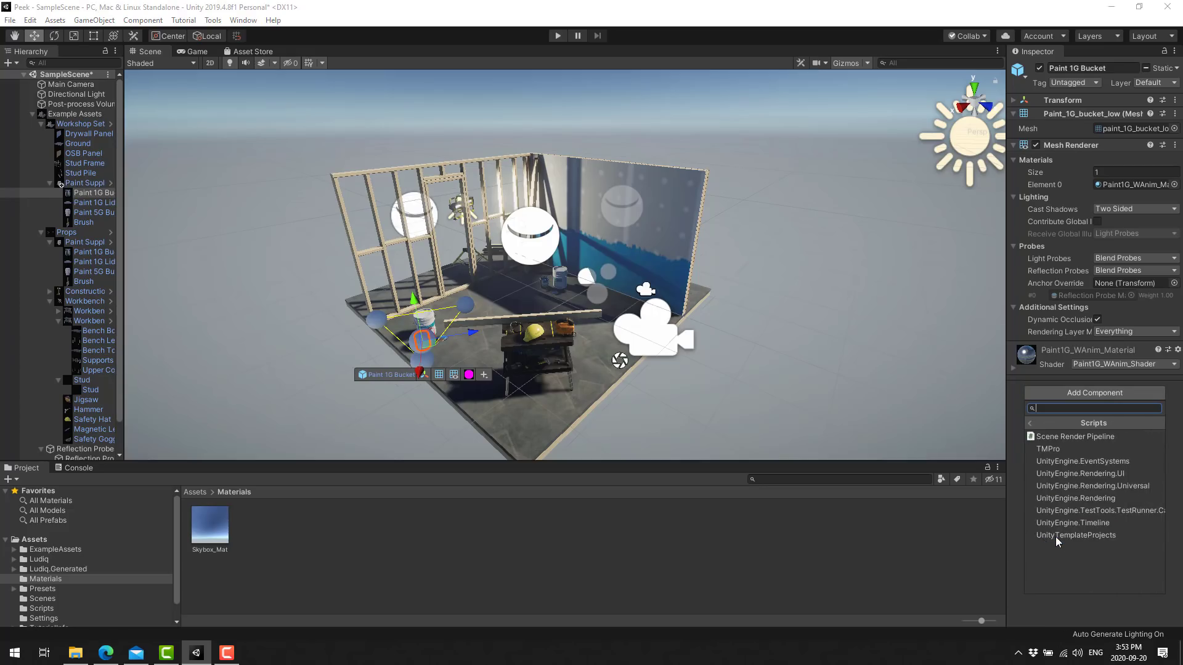
click(1035, 421)
click(1070, 590)
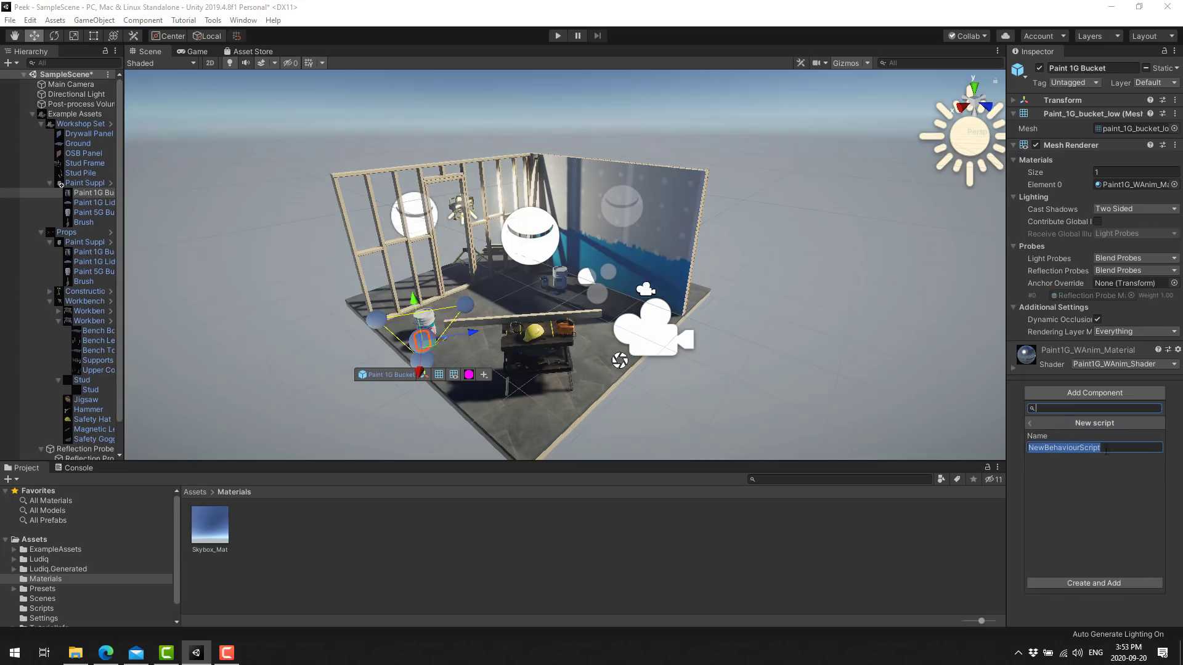
click(1106, 581)
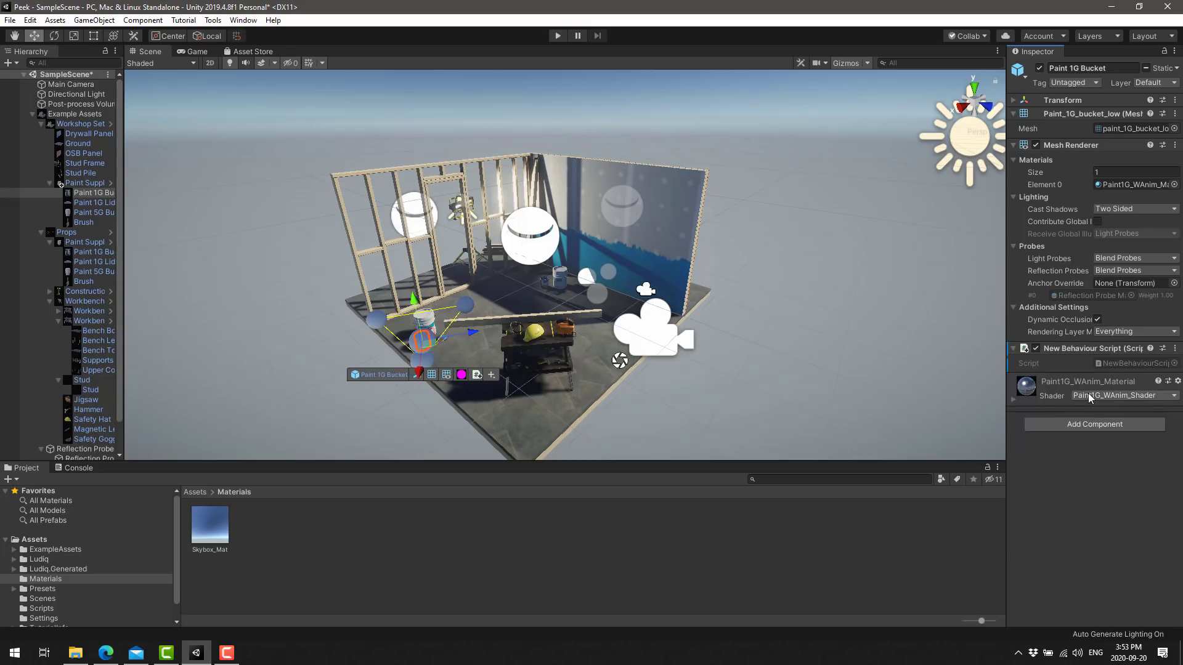
click(1126, 363)
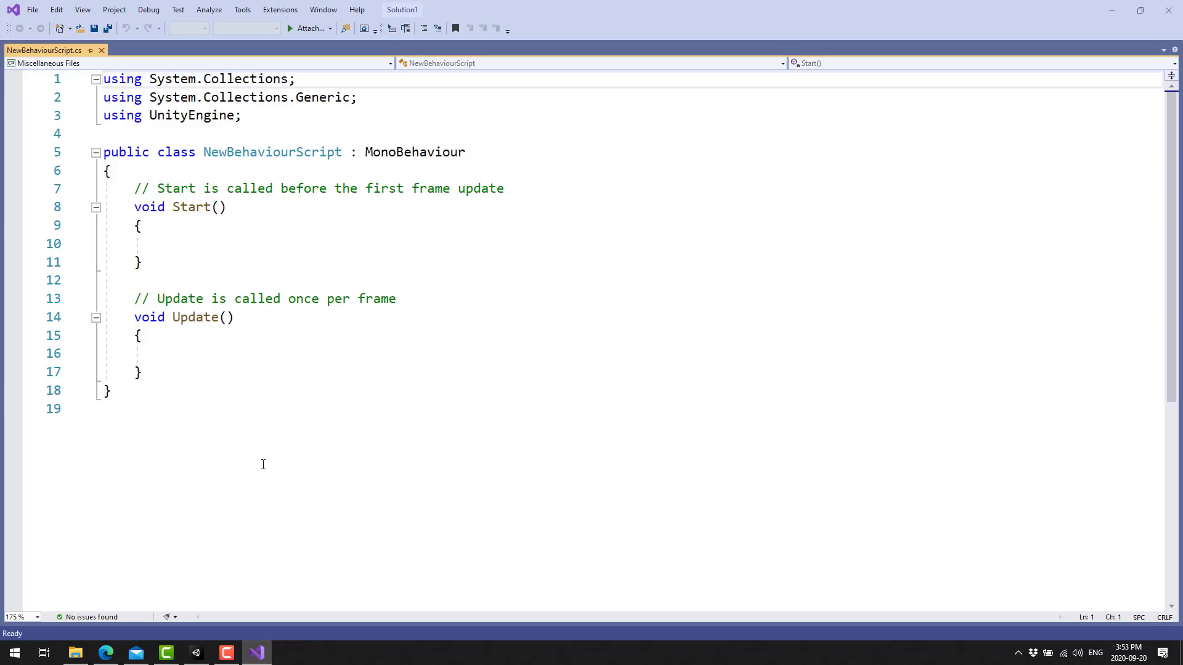
Declare 'public UnityEngine.Material matt;' in the class body, save, and switch back to Unity
click(214, 173)
key(Return)
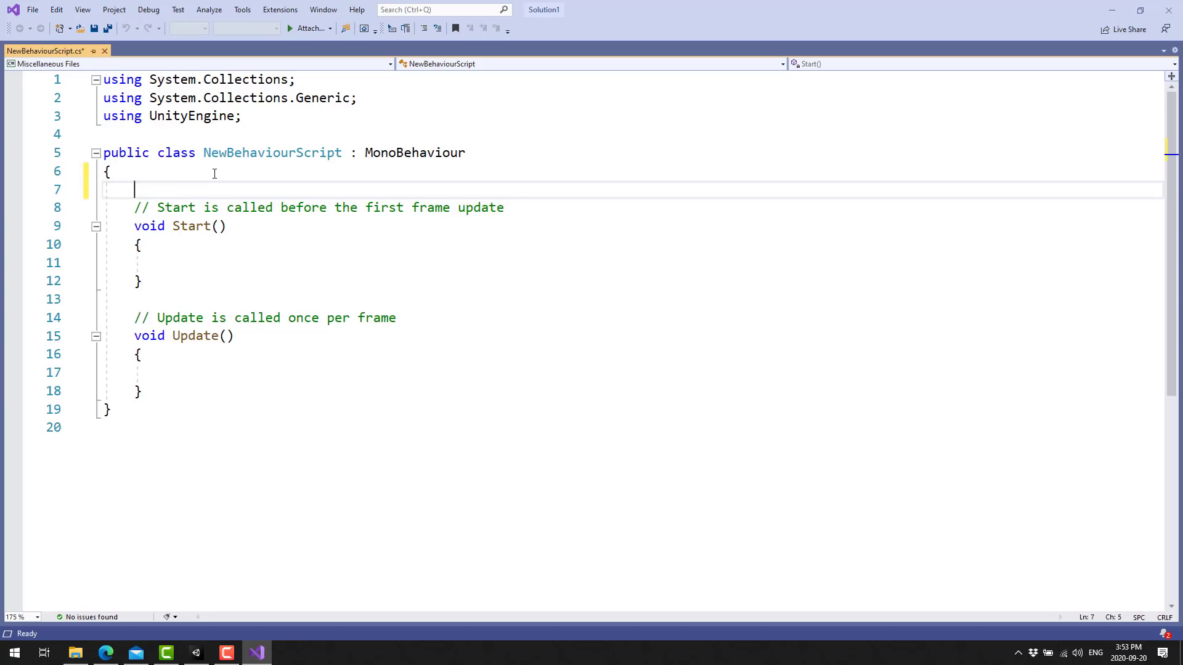
text(public UnityEngine.Materi)
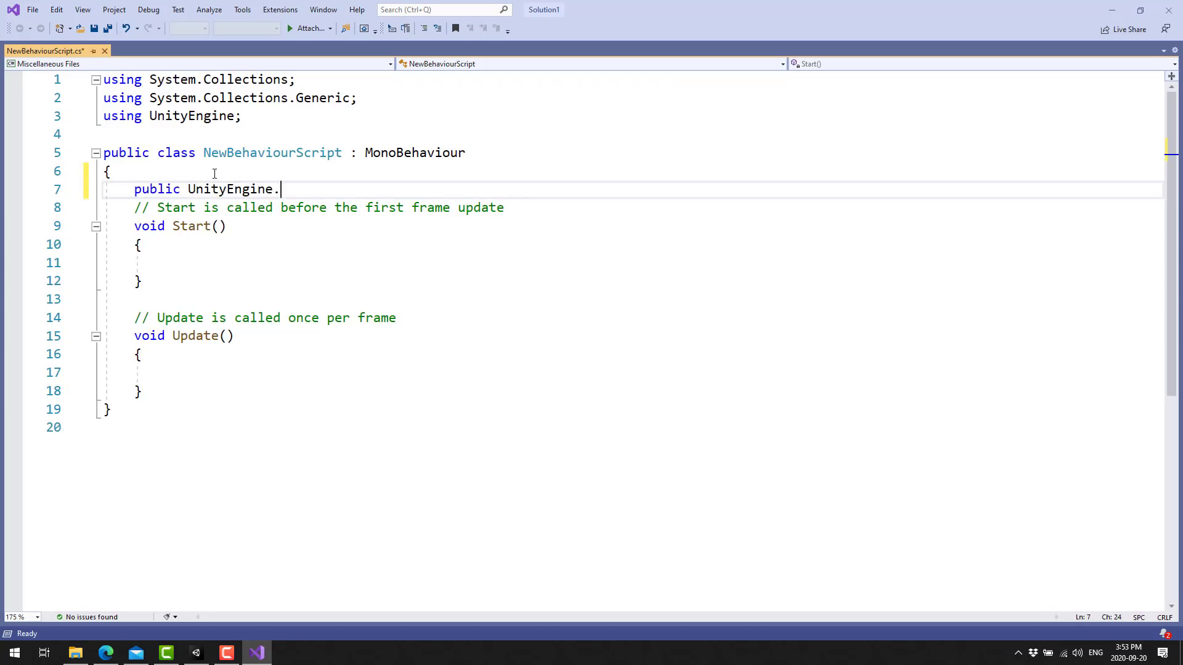
key(BackSpace)
key(BackSpace)
key(BackSpace)
key(BackSpace)
key(BackSpace)
text(aterial matt;)
key(ctrl+s)
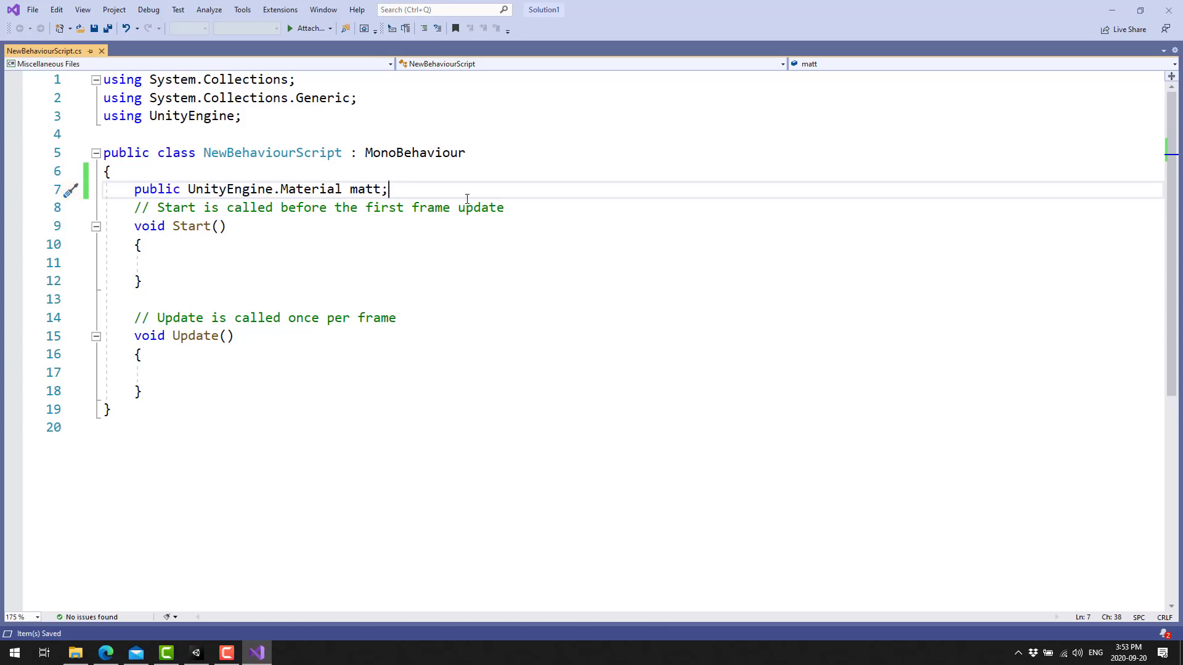
key(alt+Tab)
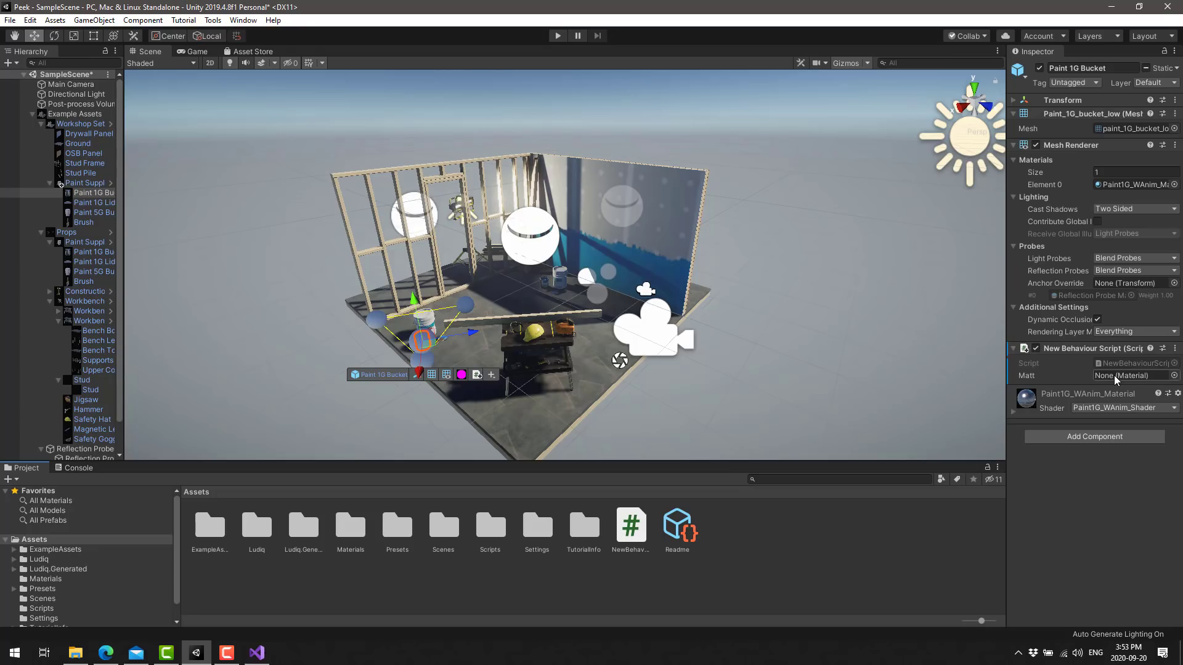
Drag Skybox_Mat from the Materials folder into the bucket script's Matt field, then briefly preview the paint material
double_click(351, 525)
click(428, 344)
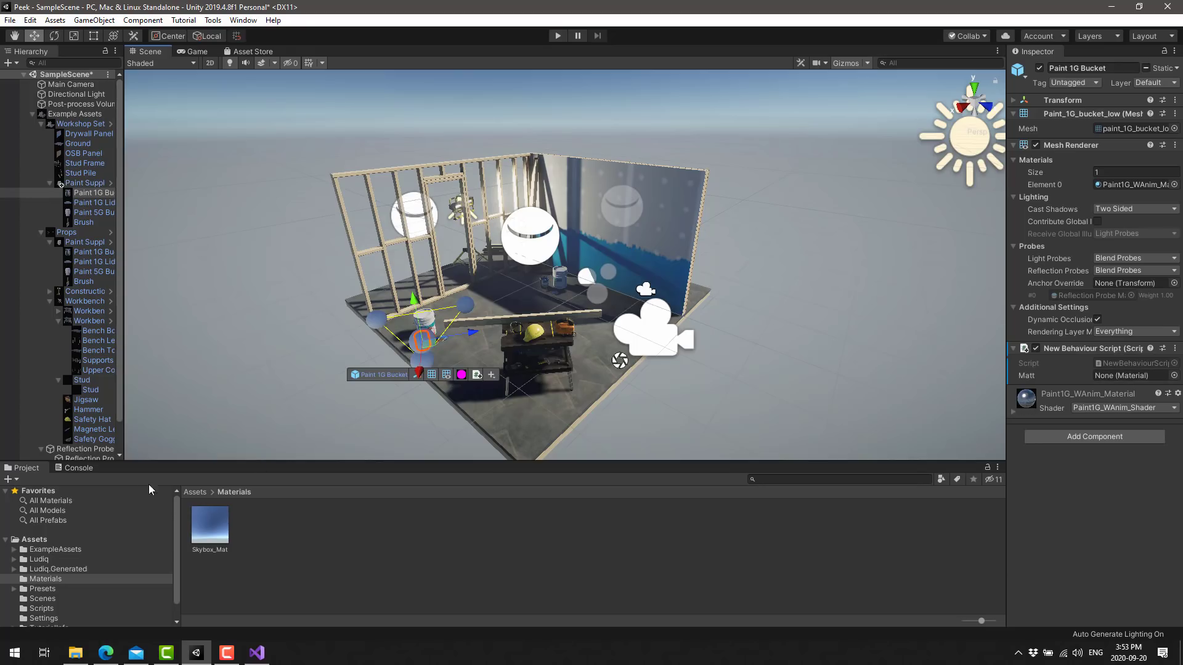
drag(210, 526, 1109, 375)
click(461, 375)
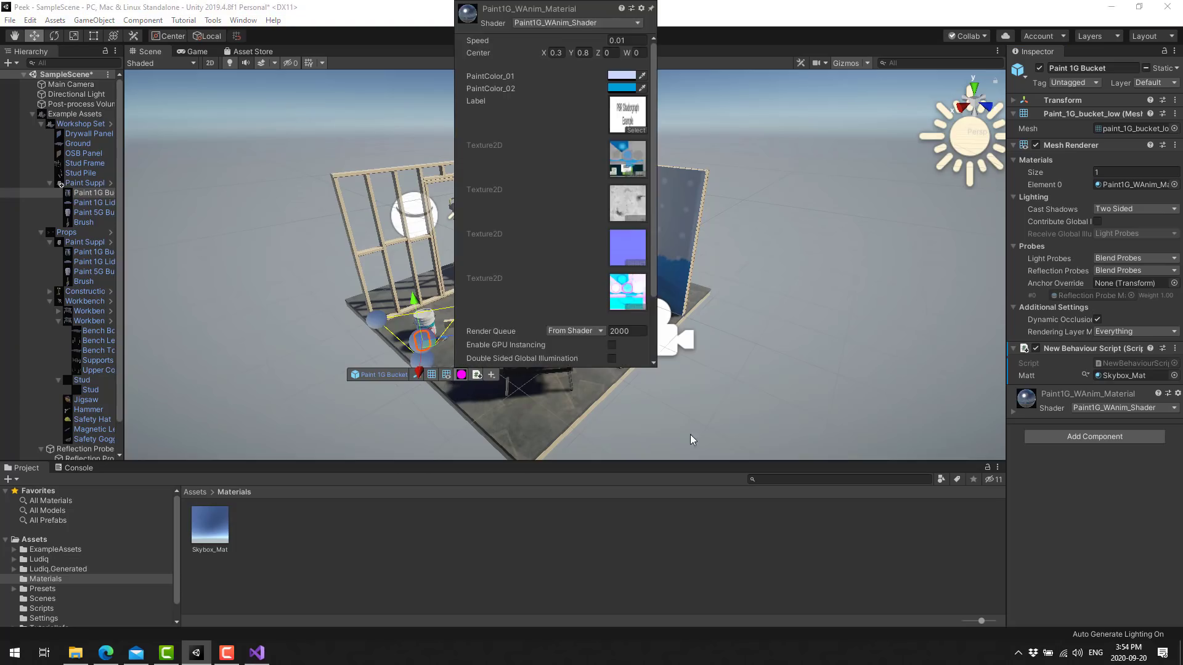
click(1133, 313)
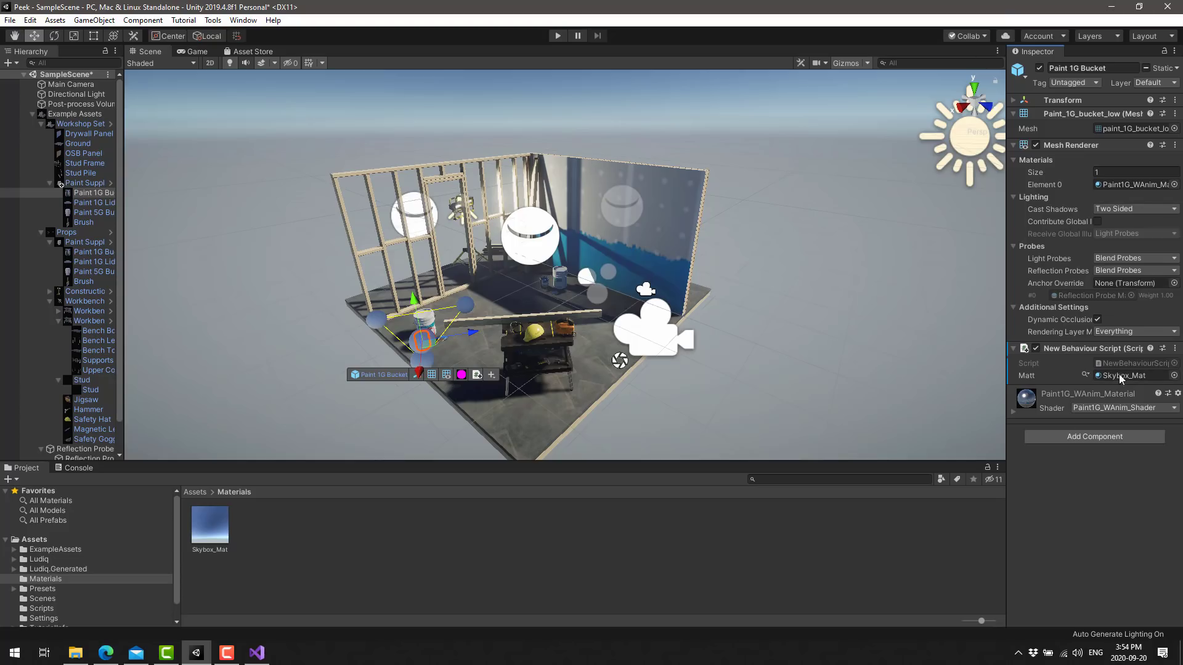
Set Skybox_Mat's Sun Size to 0.673 and Exposure to 1.77 inline from the Matt field
click(1085, 376)
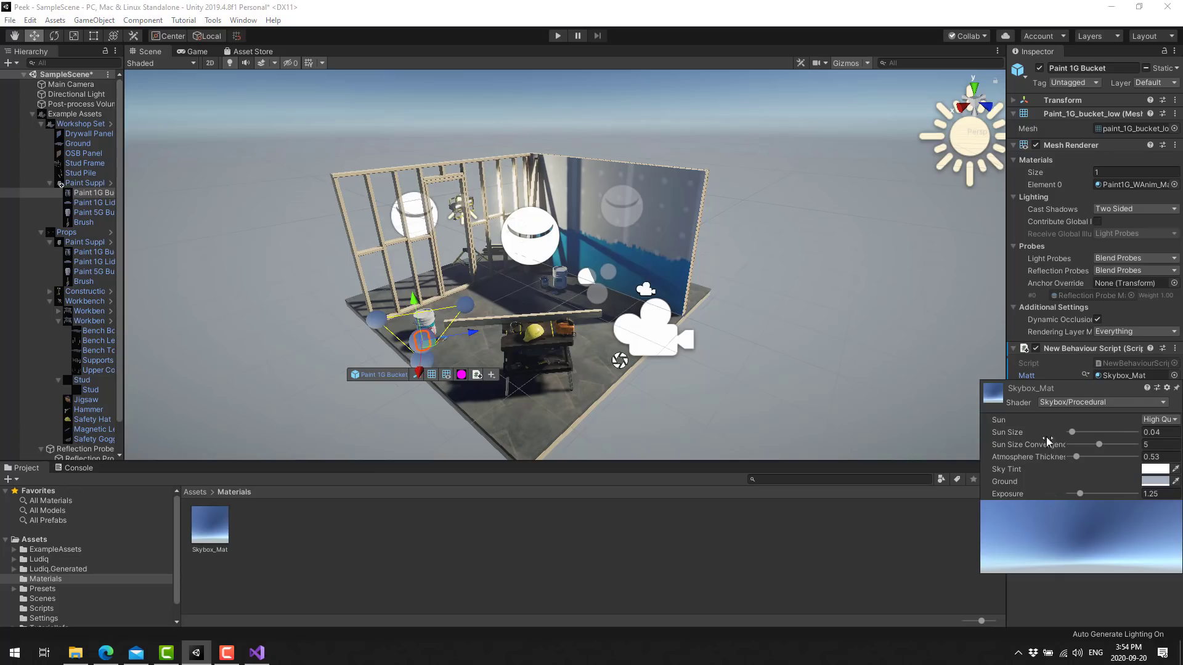
drag(1072, 432, 1113, 433)
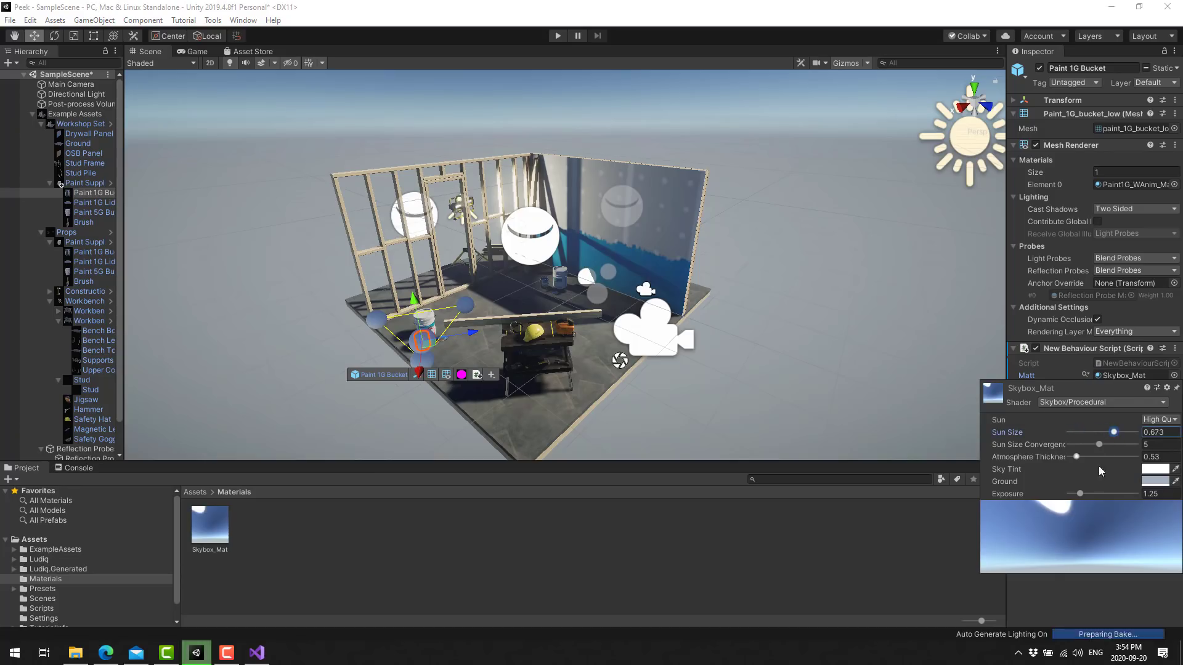
mouse_move(1080, 494)
mouse_down()
mouse_move(1111, 494)
mouse_move(1068, 494)
mouse_move(1084, 494)
mouse_up()
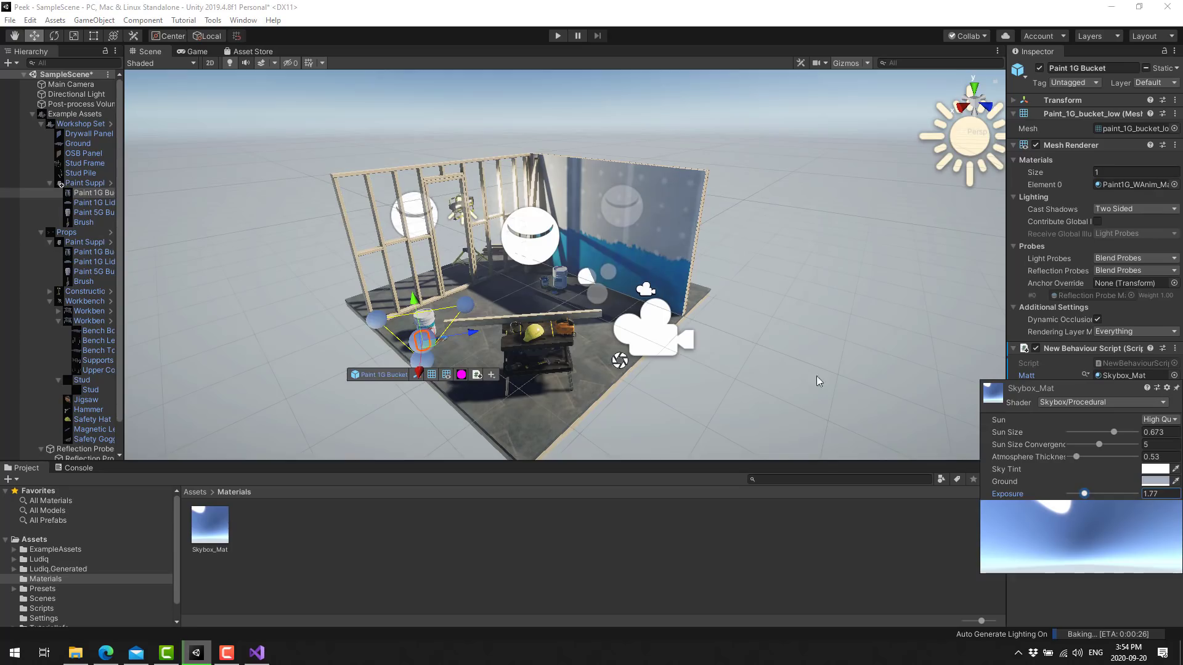
click(1125, 374)
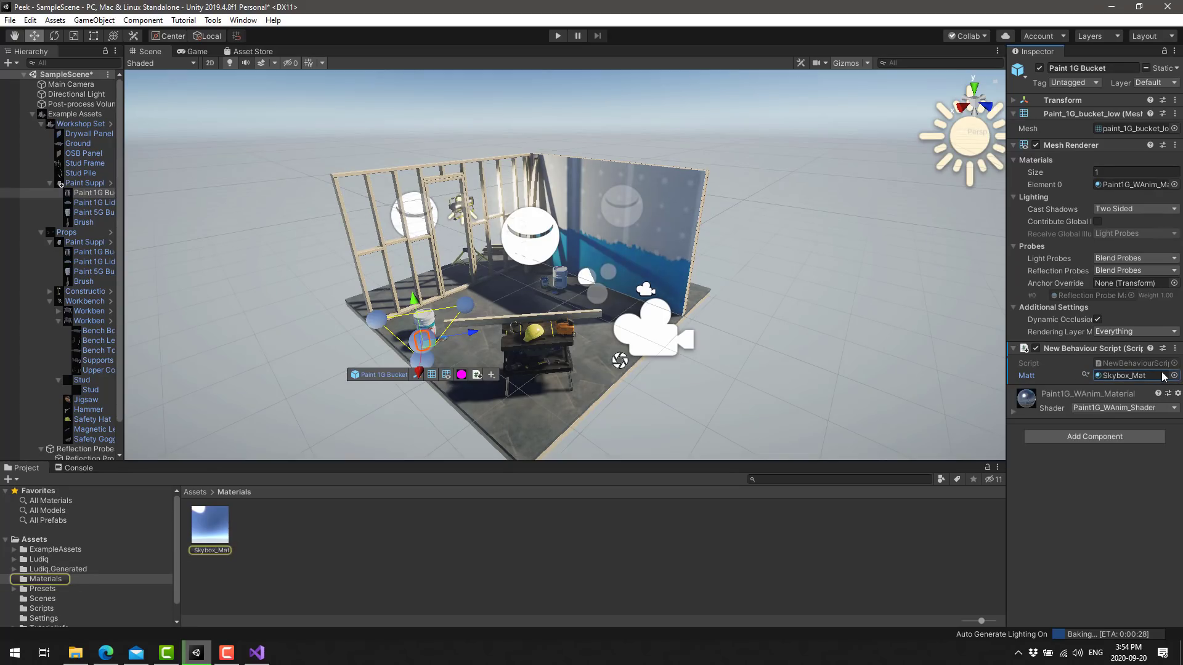
Reselect the paint bucket and reopen Skybox_Mat's inline settings from the Matt field
click(232, 516)
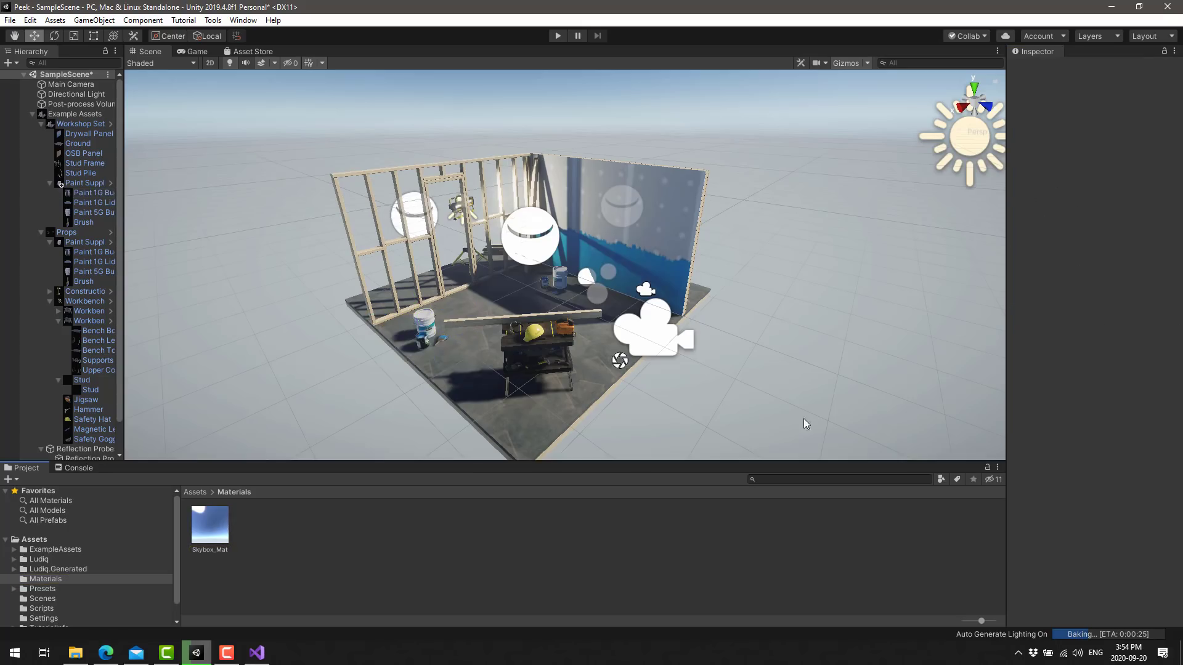
click(426, 343)
click(426, 343)
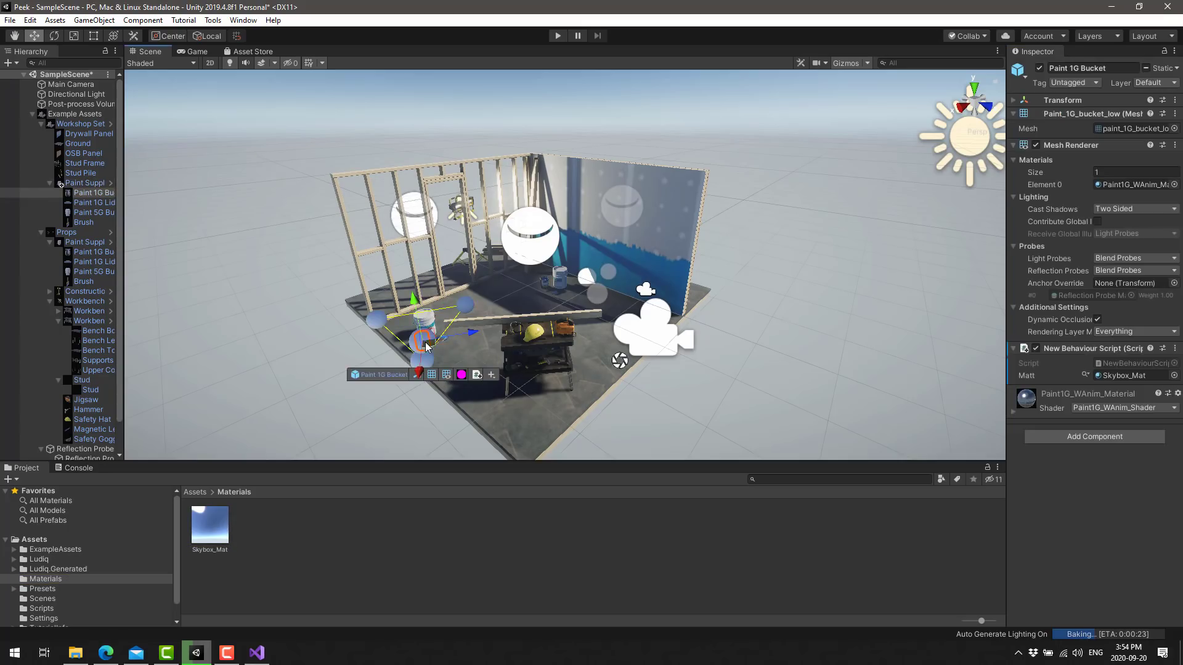
click(1087, 372)
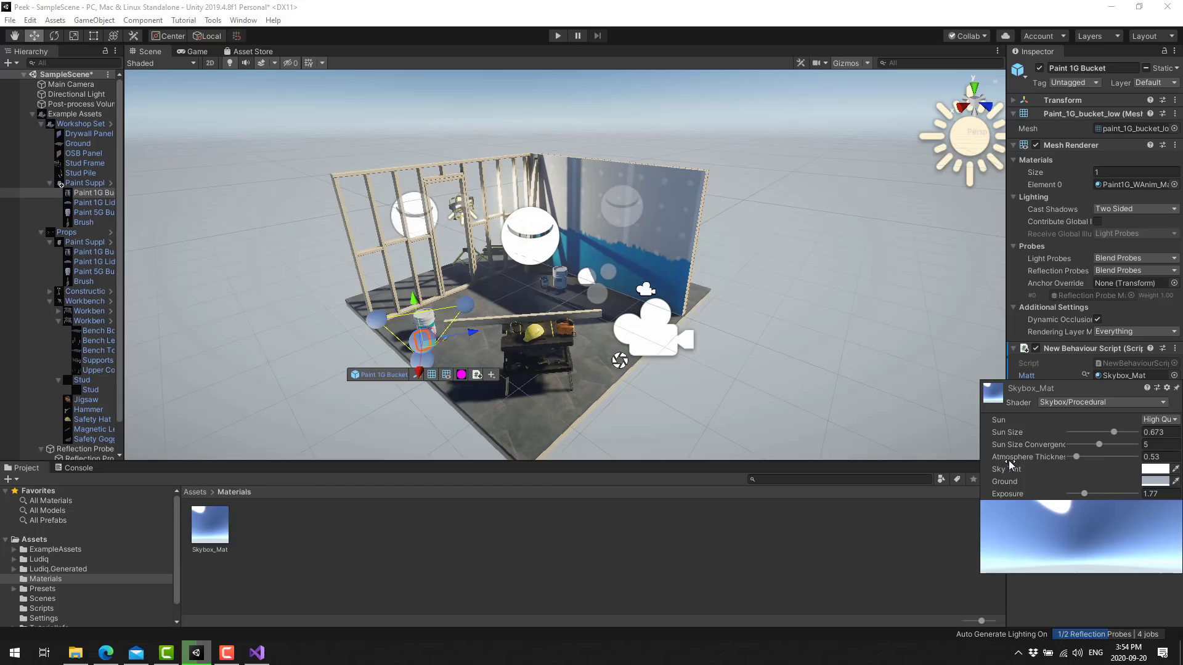
Close the Skybox_Mat settings, browse the bucket's Add Component categories, then clear the selection
click(550, 3)
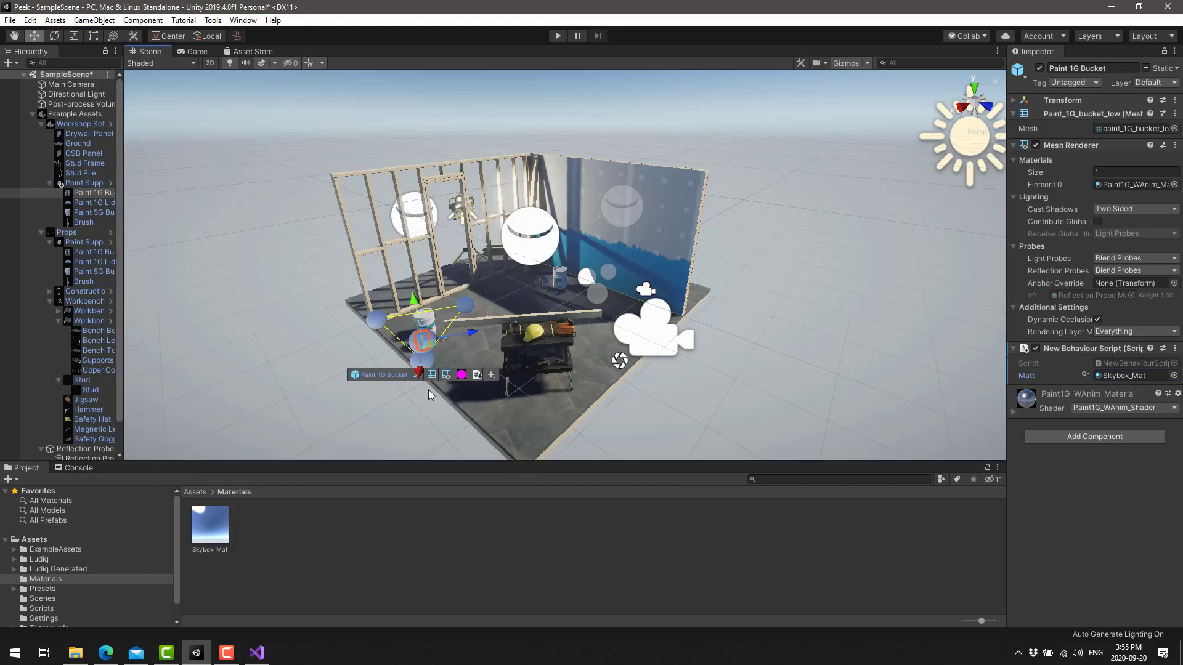
click(492, 375)
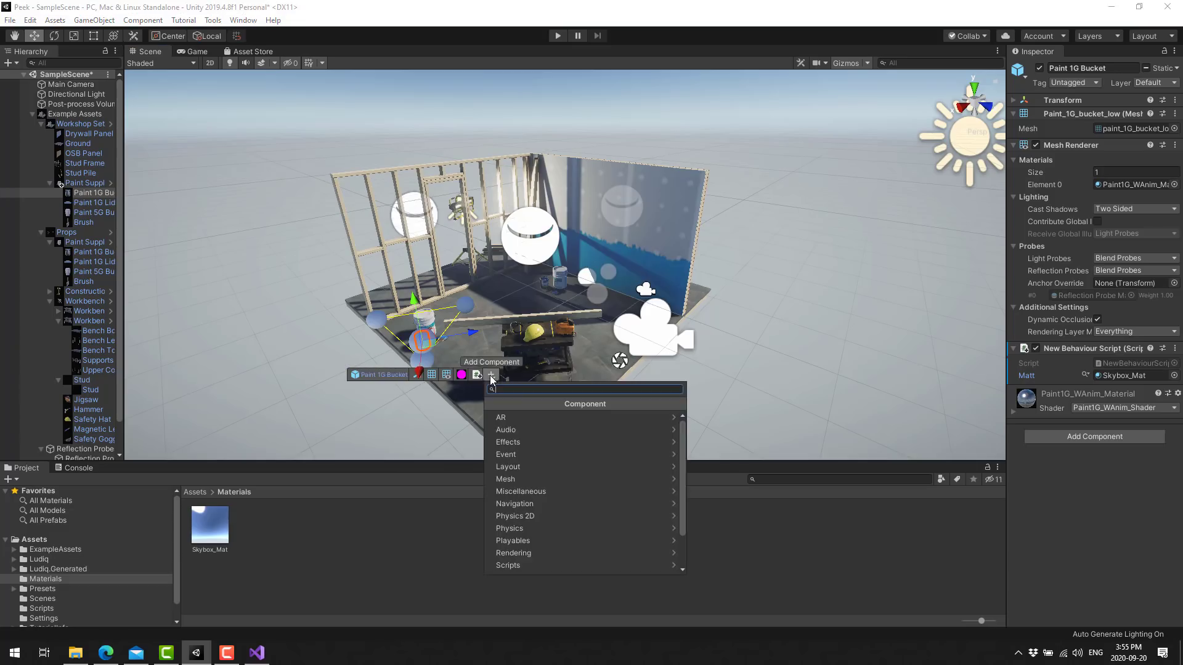
click(727, 347)
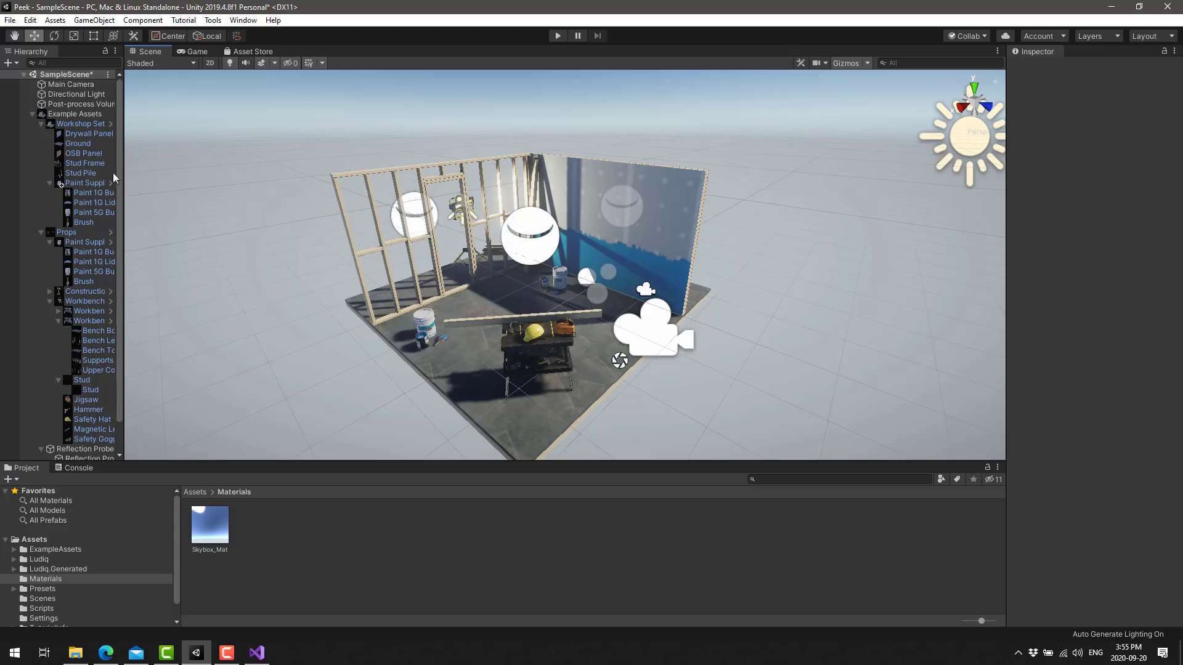
Preview the Ground object in a popup and rotate its view, then close it
click(61, 144)
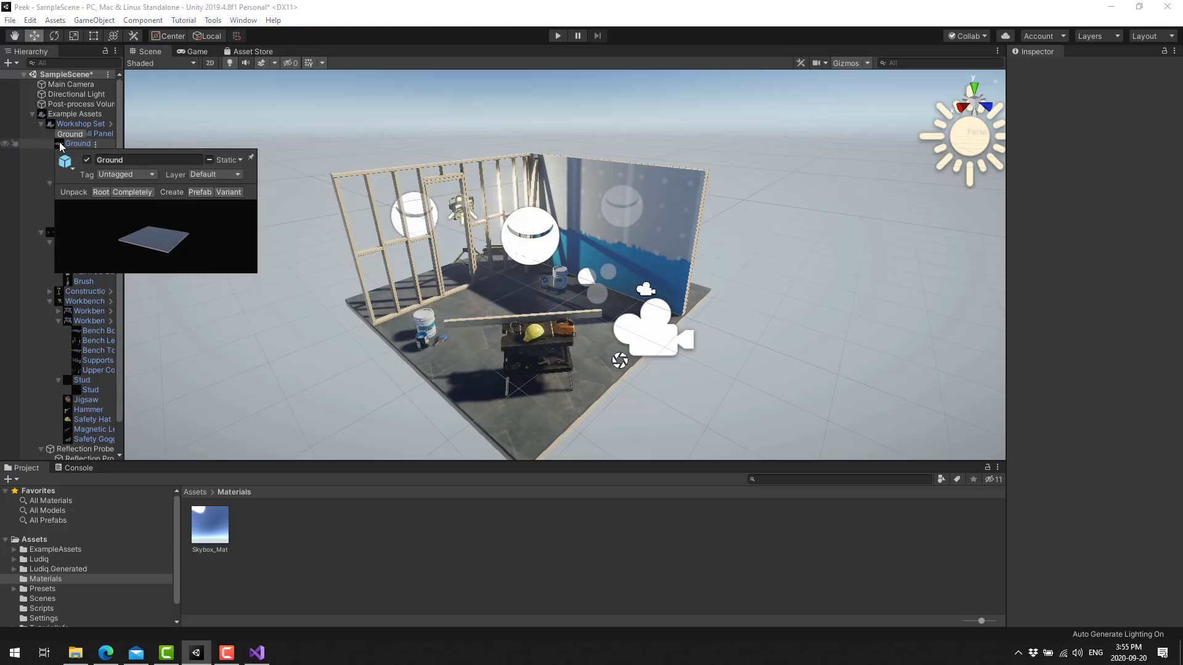
drag(138, 224, 172, 246)
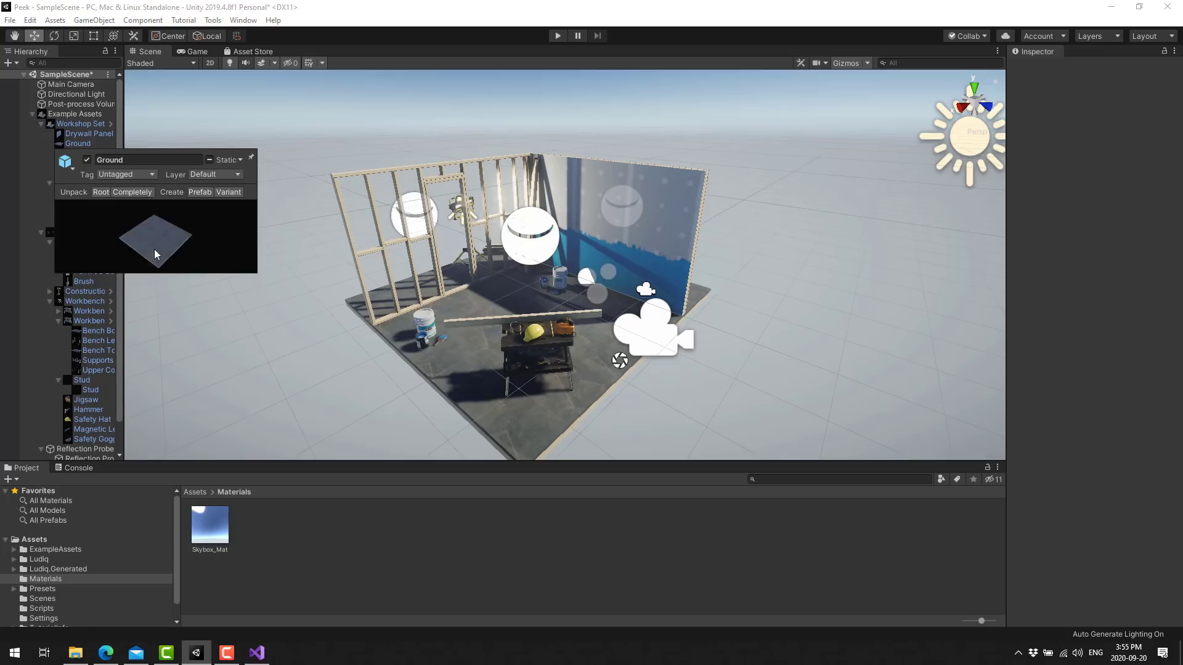
click(12, 239)
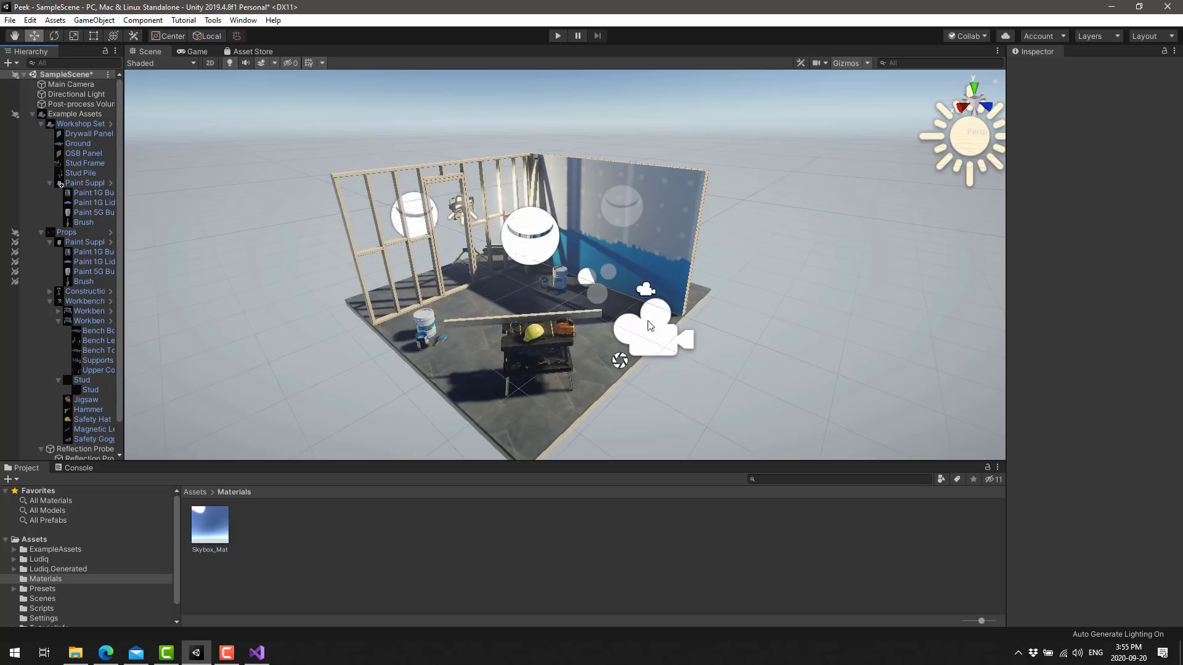
View Props' position, rotation and scale in quick popups, then open the searchable hierarchy from Workshop Set
click(584, 326)
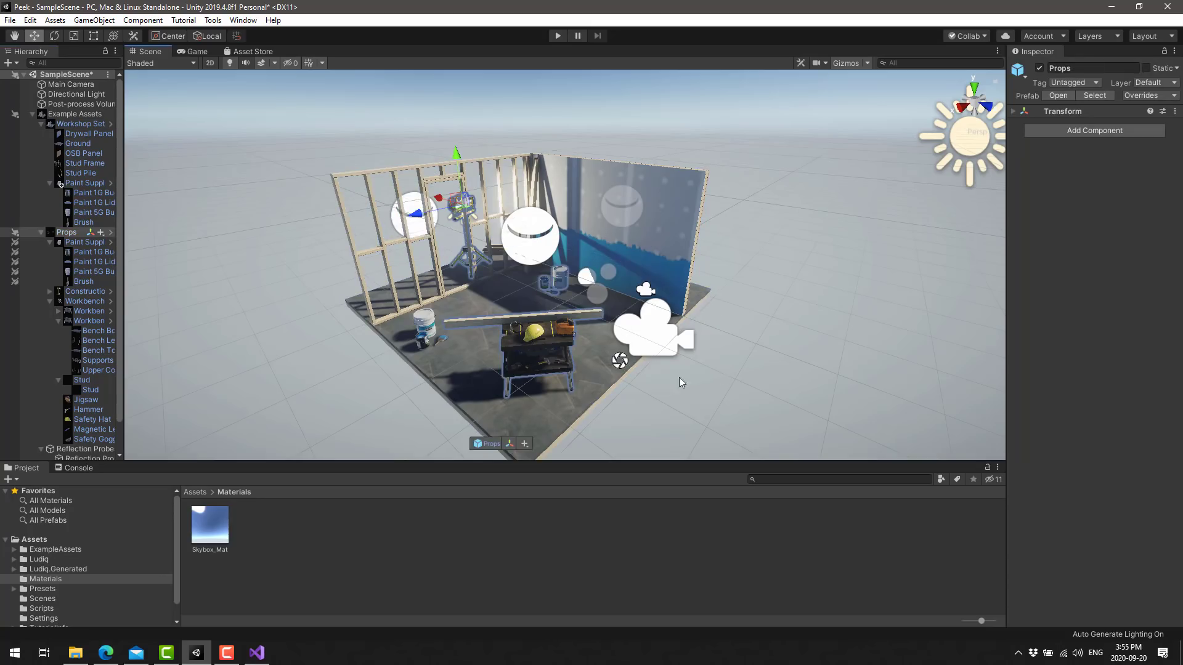
click(494, 446)
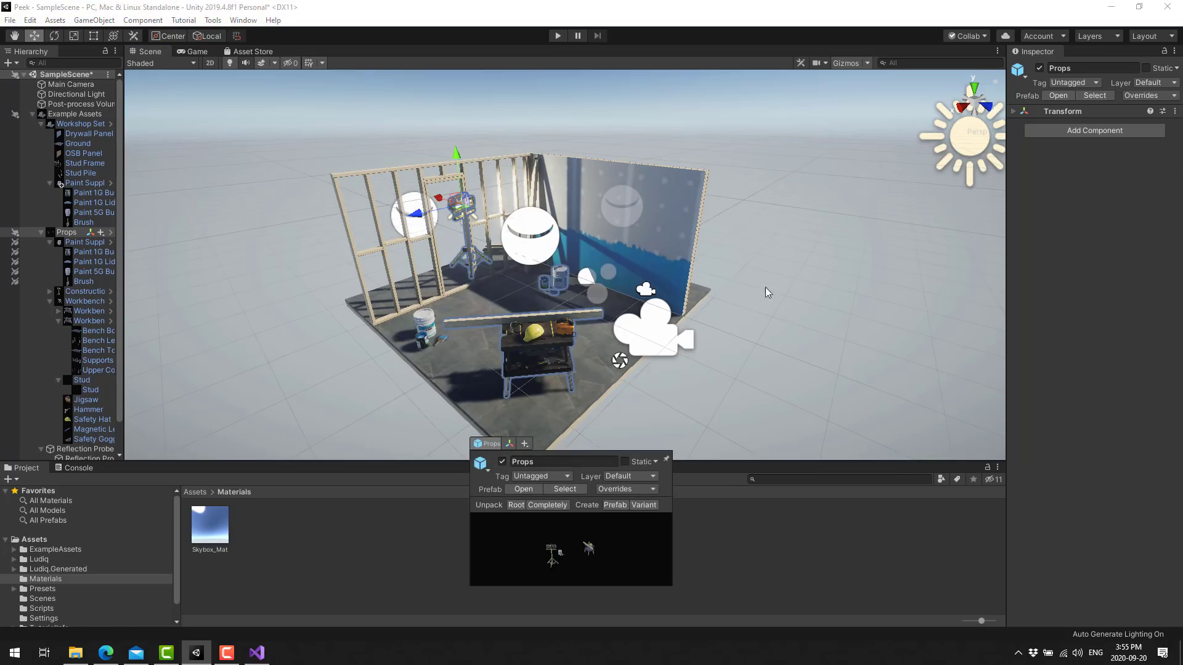
click(509, 443)
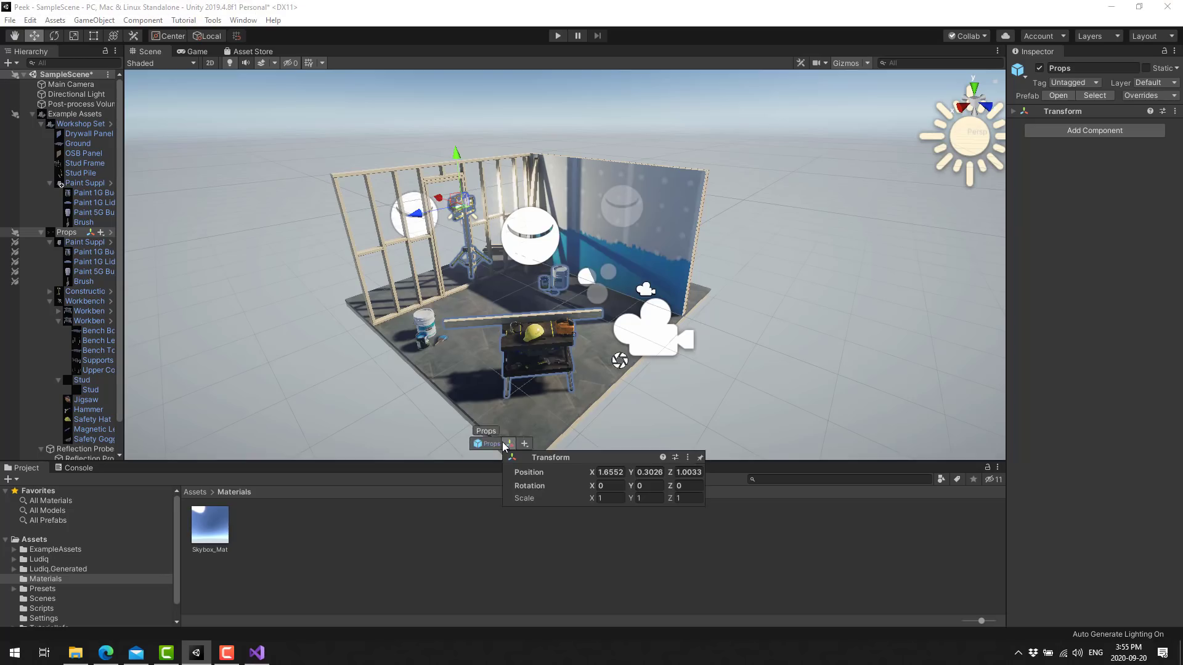
click(529, 307)
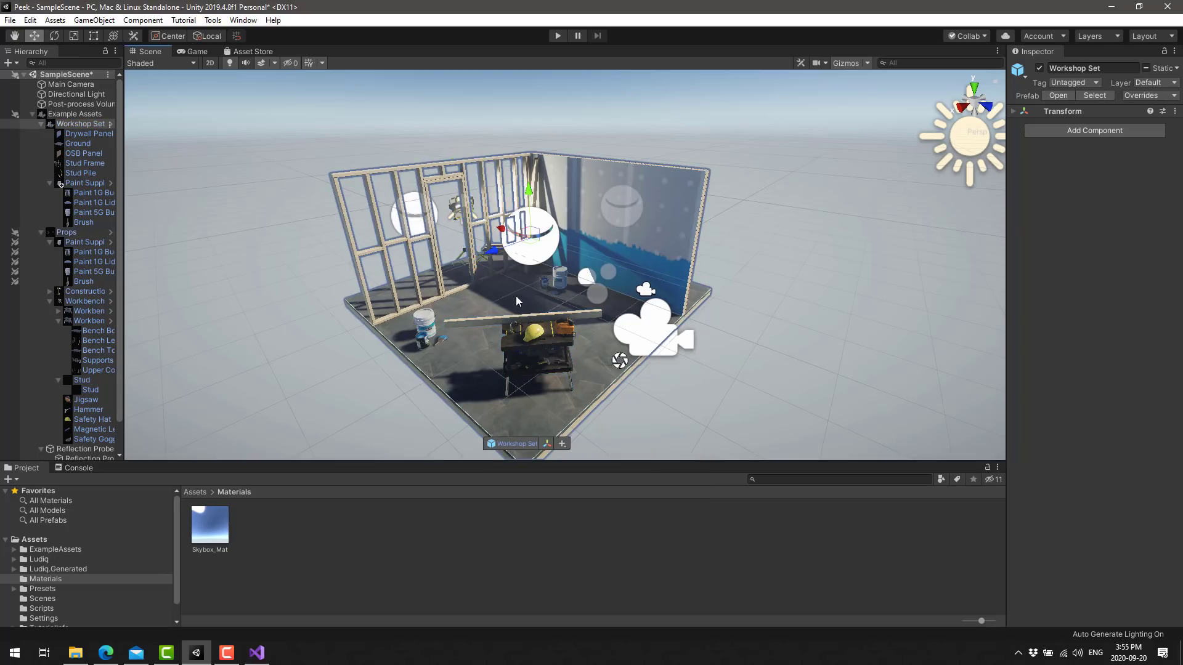
key(shift+space)
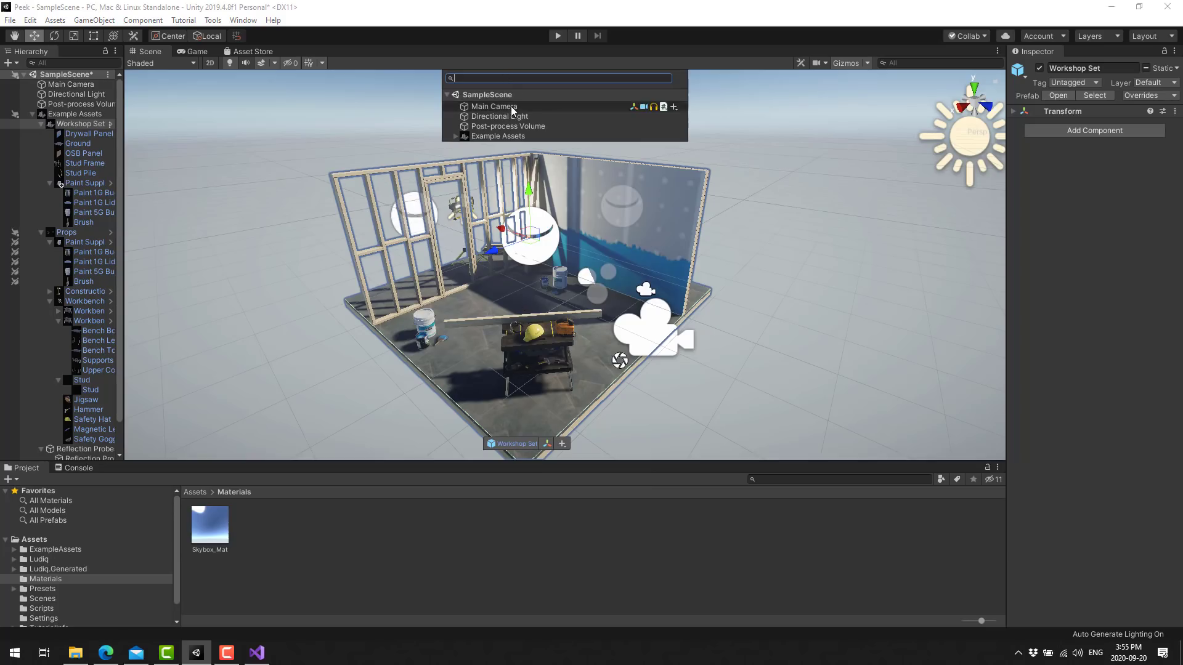
Expand Example Assets to preview its children, then select the paint supplies on the floor
click(455, 136)
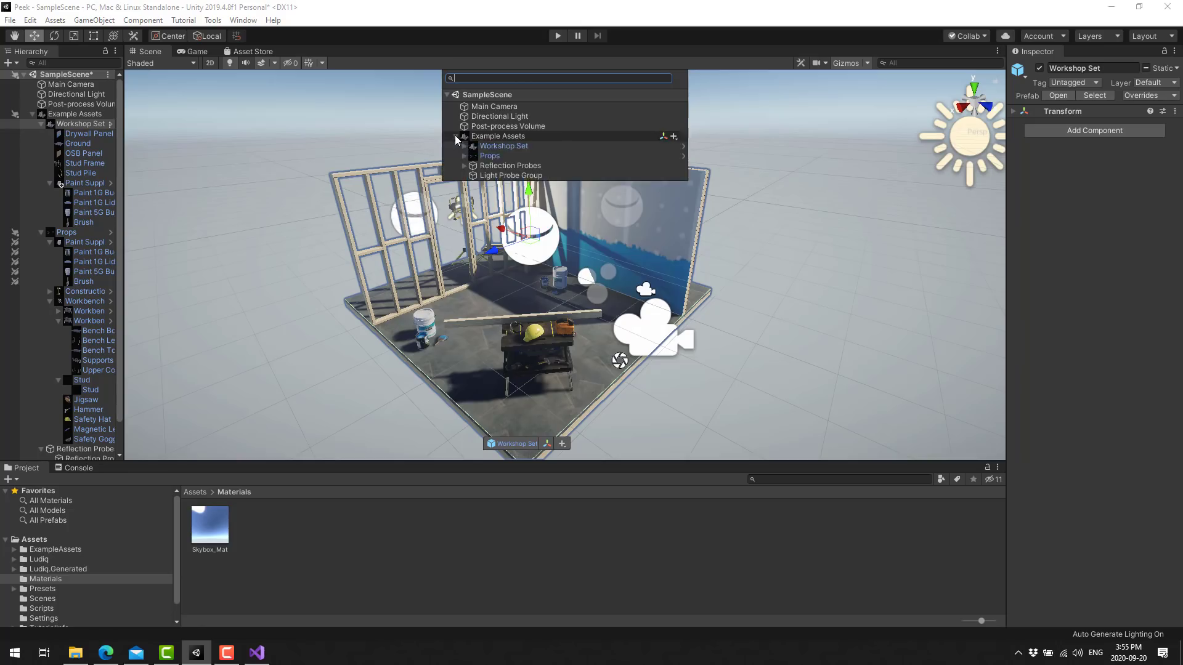
mouse_move(463, 138)
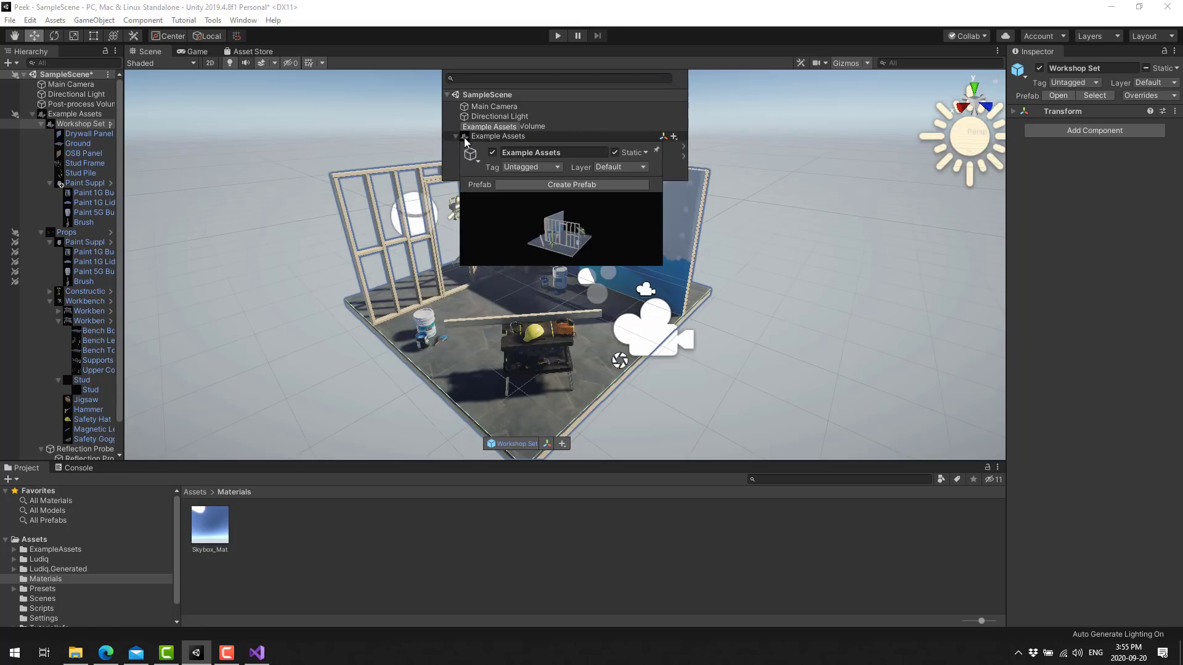
click(425, 339)
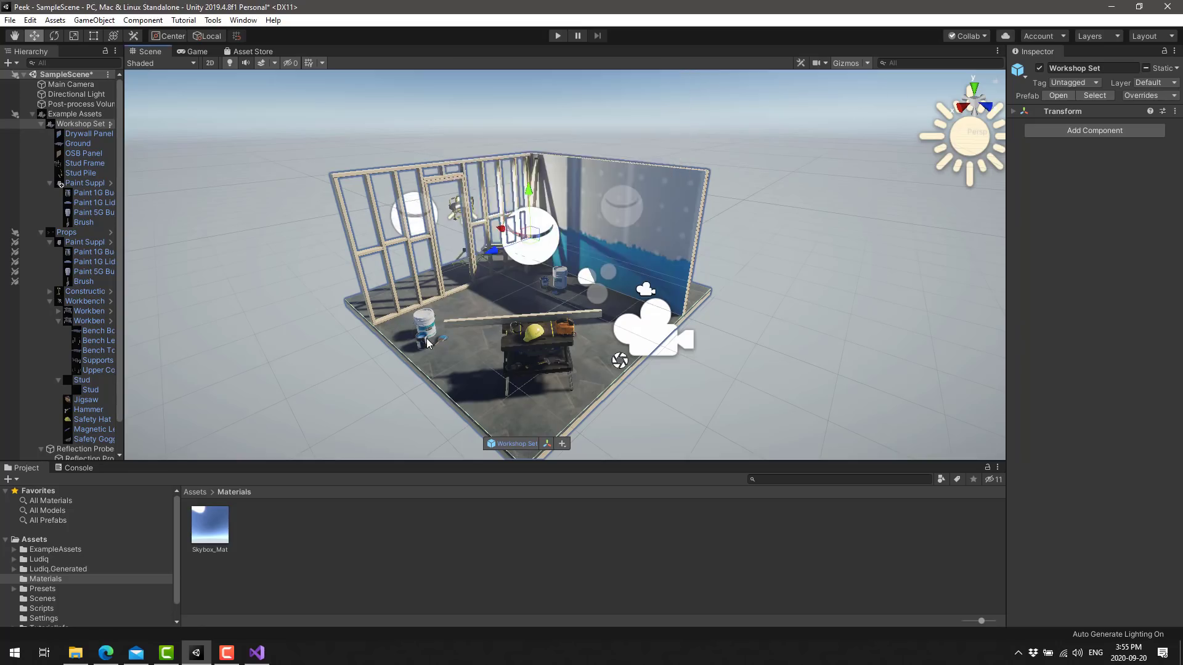
Pick Workshop Set, then Ground, from the overlapping-objects picker, and open the create list on empty ground
right_click(426, 319)
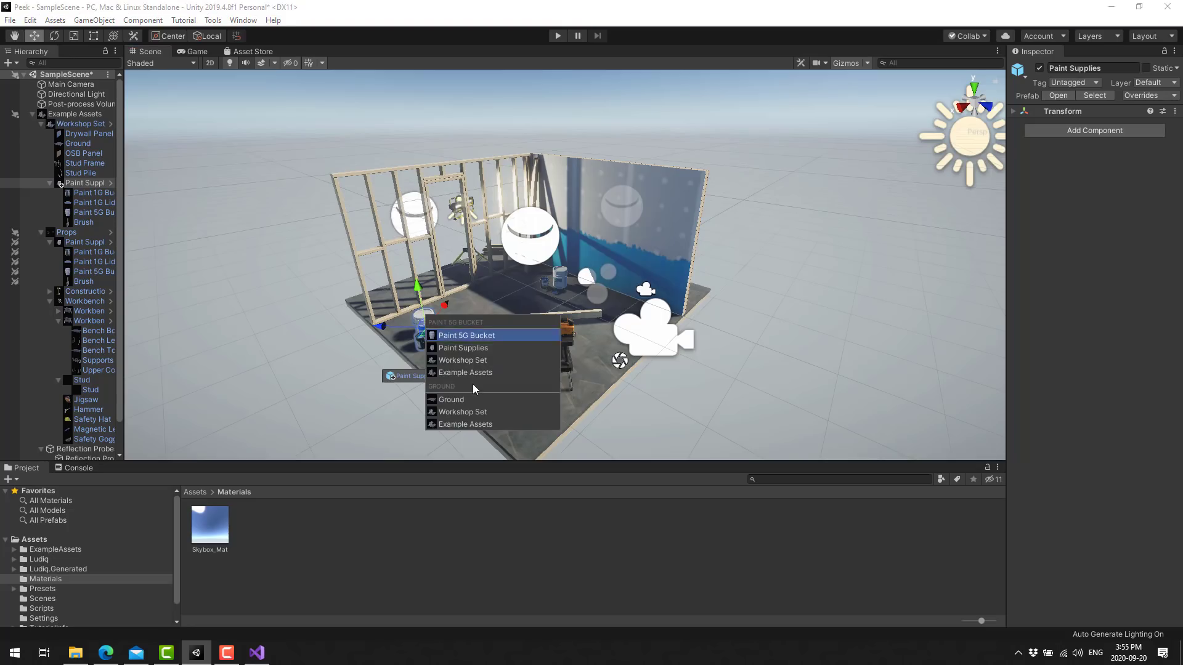
click(486, 359)
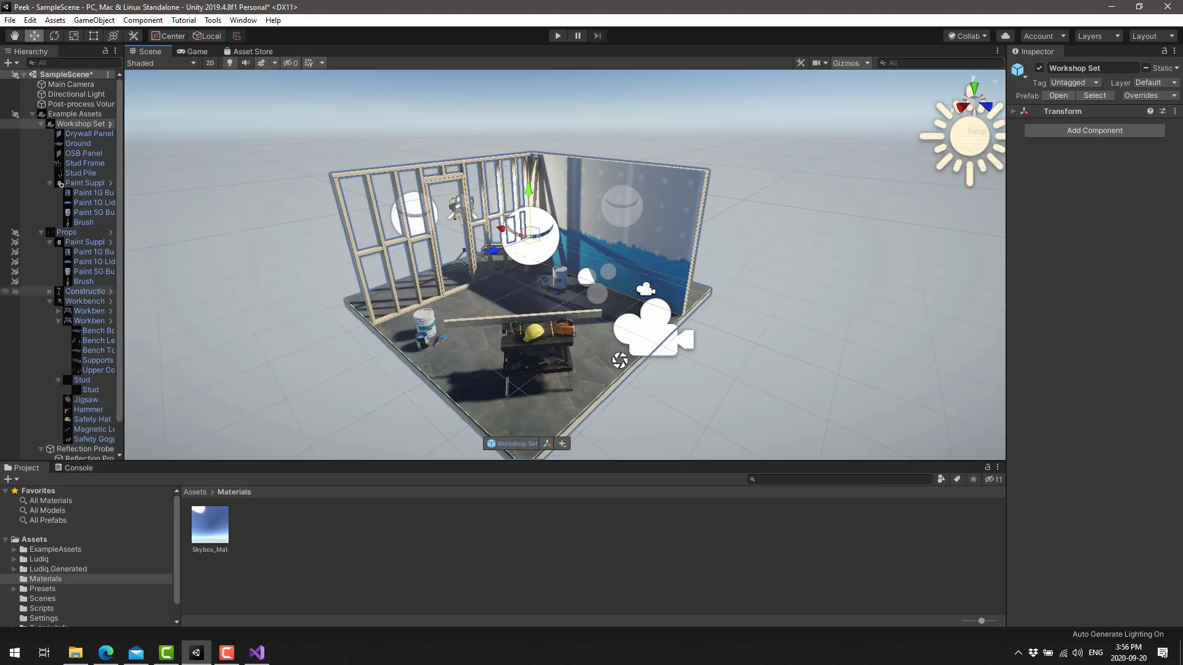
right_click(552, 349)
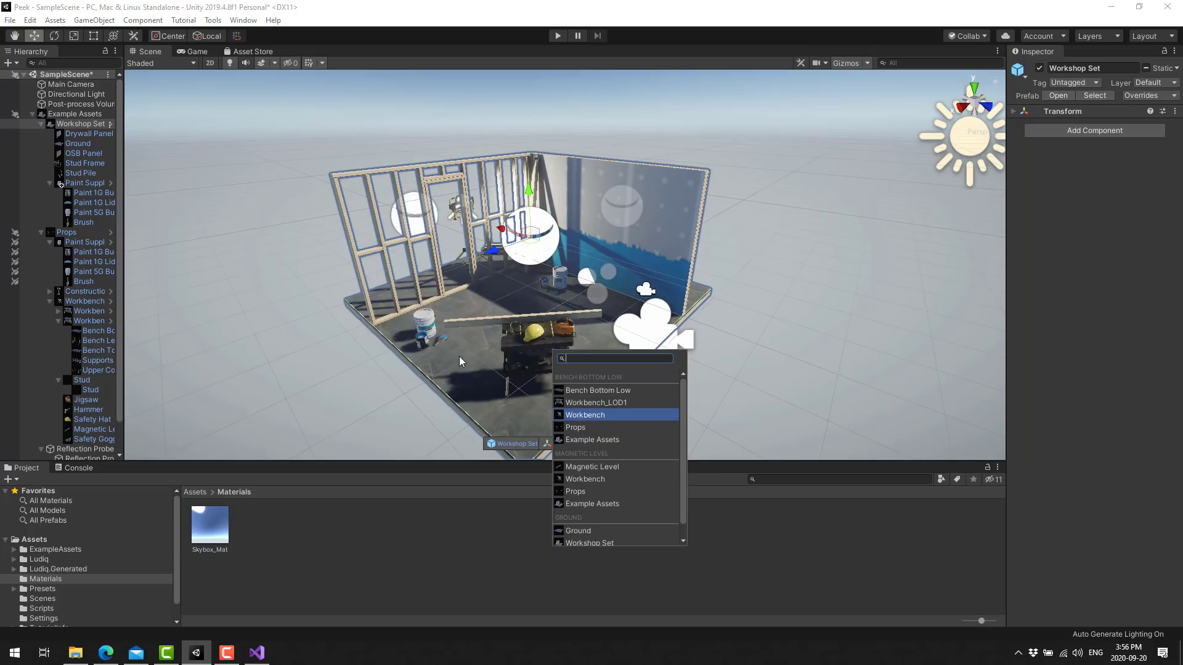
click(551, 385)
right_click(691, 389)
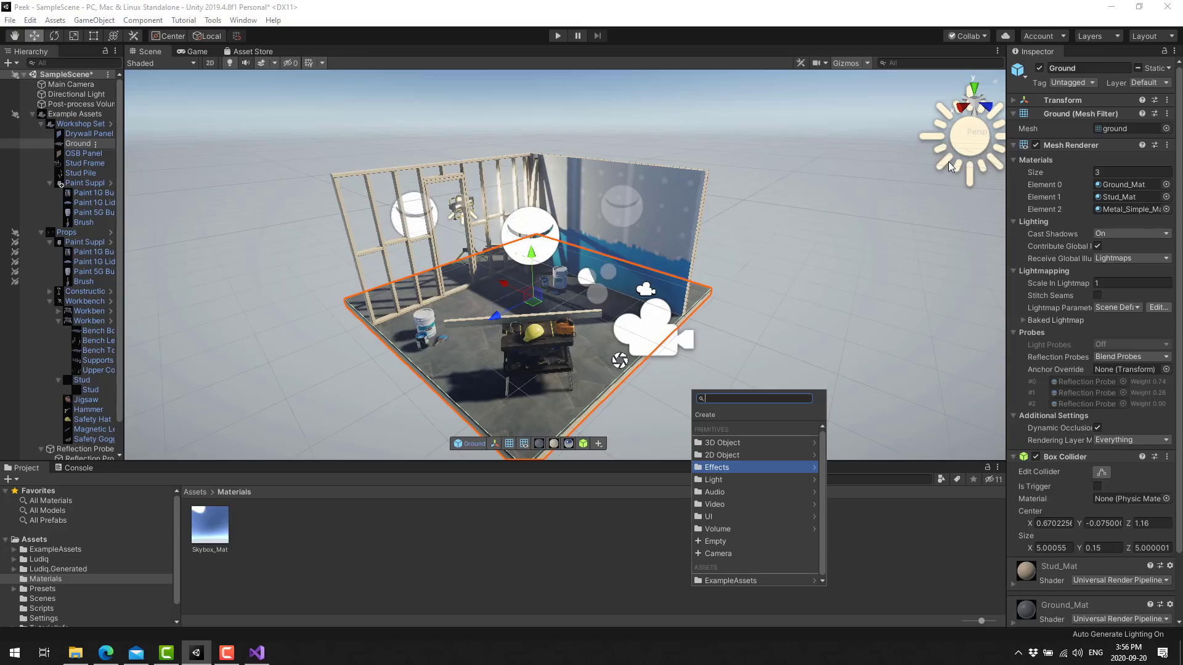
Dismiss the create list, select the Directional Light, and show its Light component settings inline
click(963, 144)
click(942, 182)
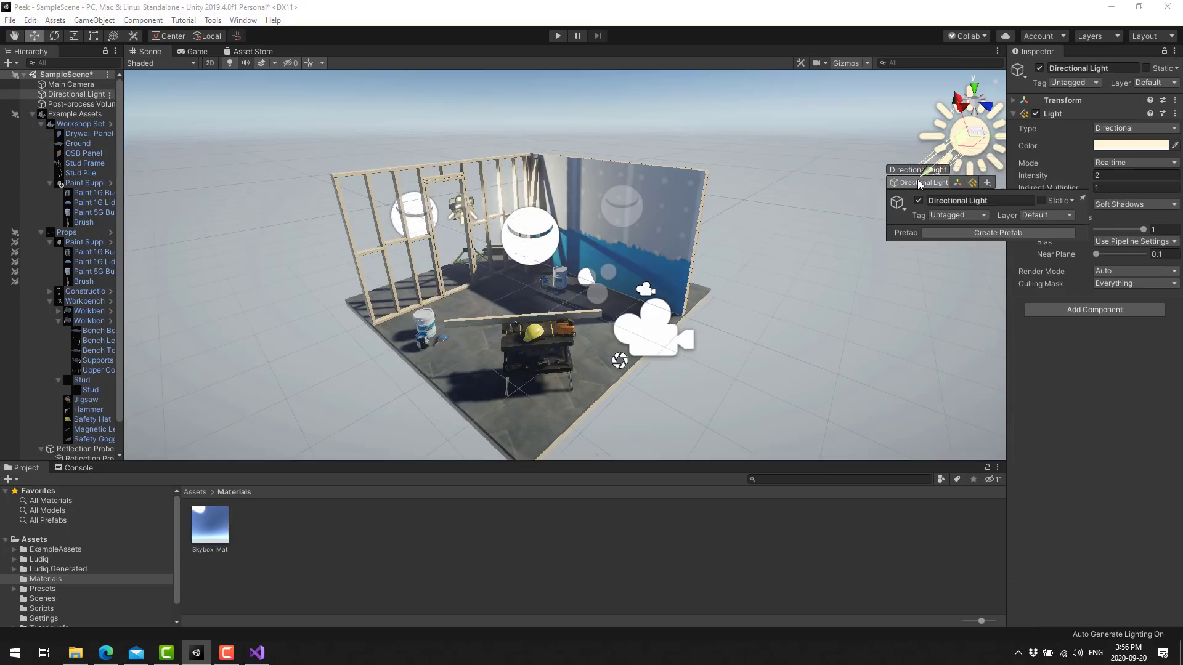
click(972, 182)
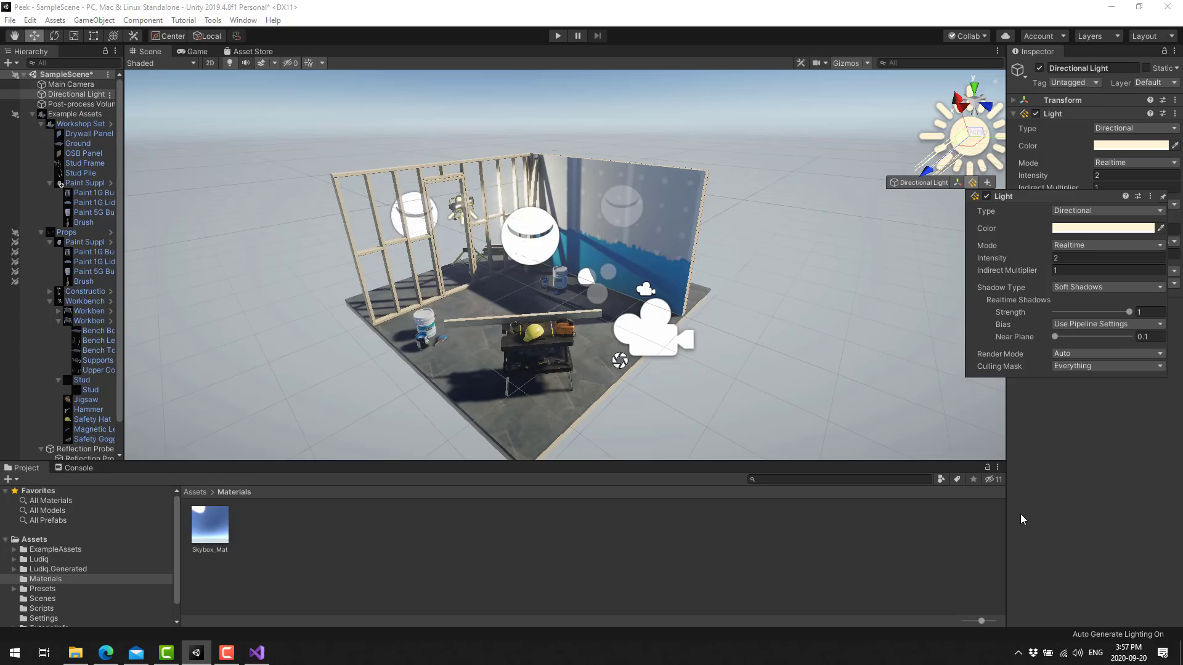
Switch to the Humble Bundle page and highlight the CA$32.78 tier price in the heading
key(alt+Tab)
key(alt+Tab)
key(alt+Tab)
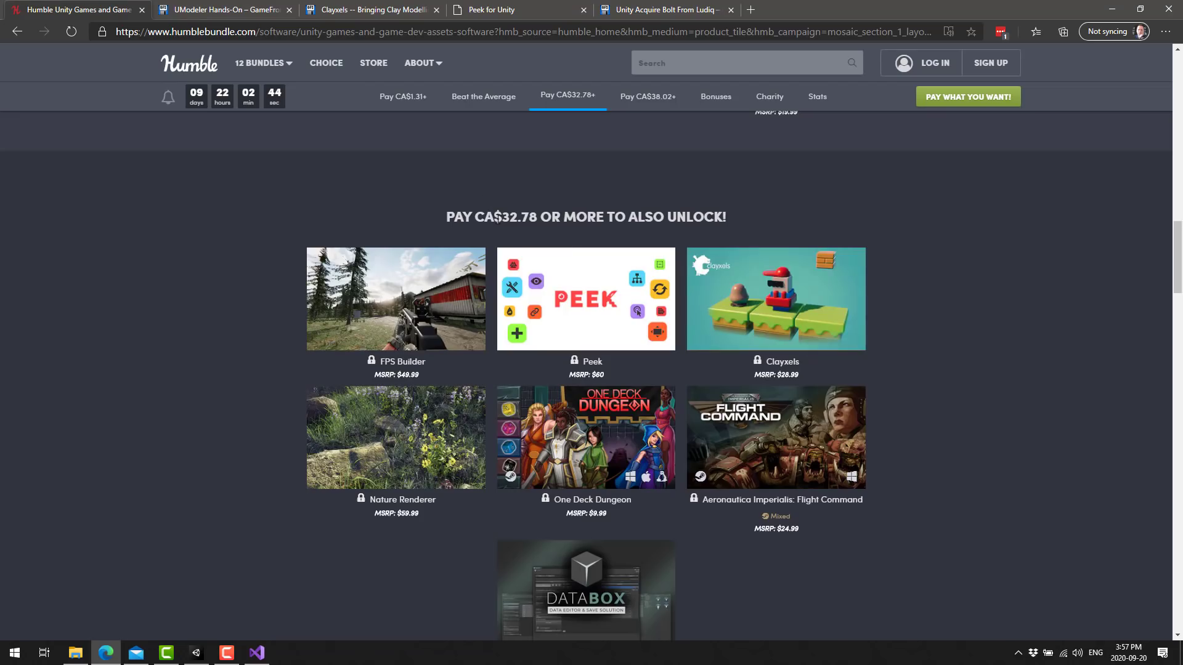
drag(485, 216, 561, 216)
scroll(919, 335, up, 3)
scroll(708, 289, down, 3)
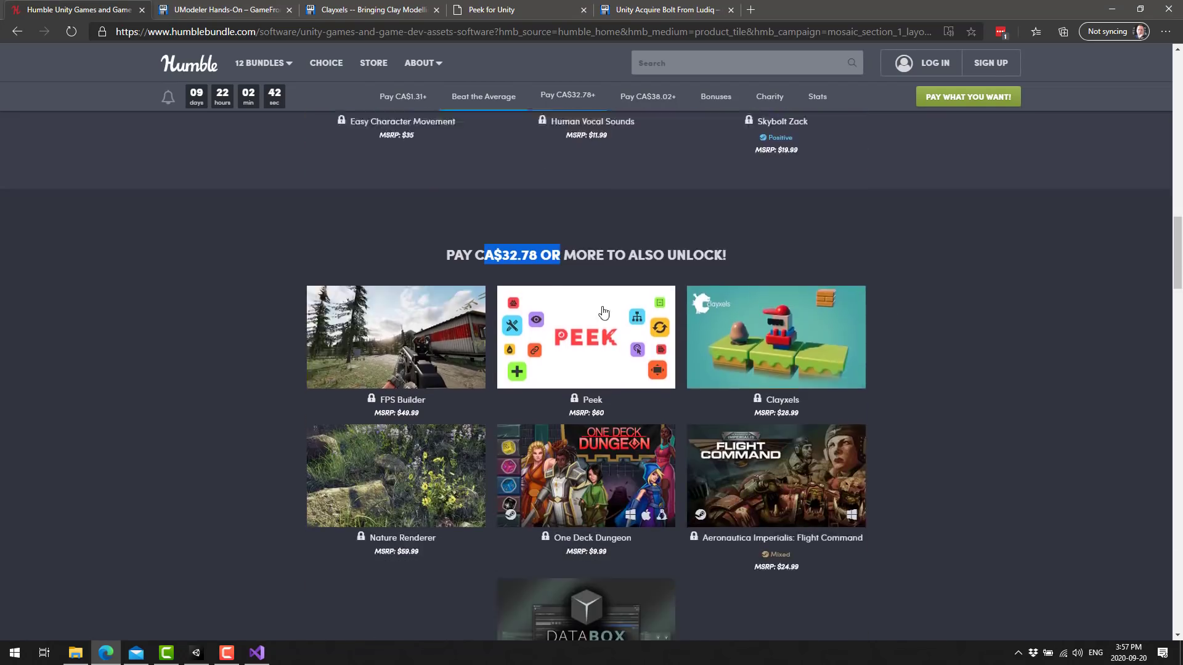
scroll(689, 317, down, 7)
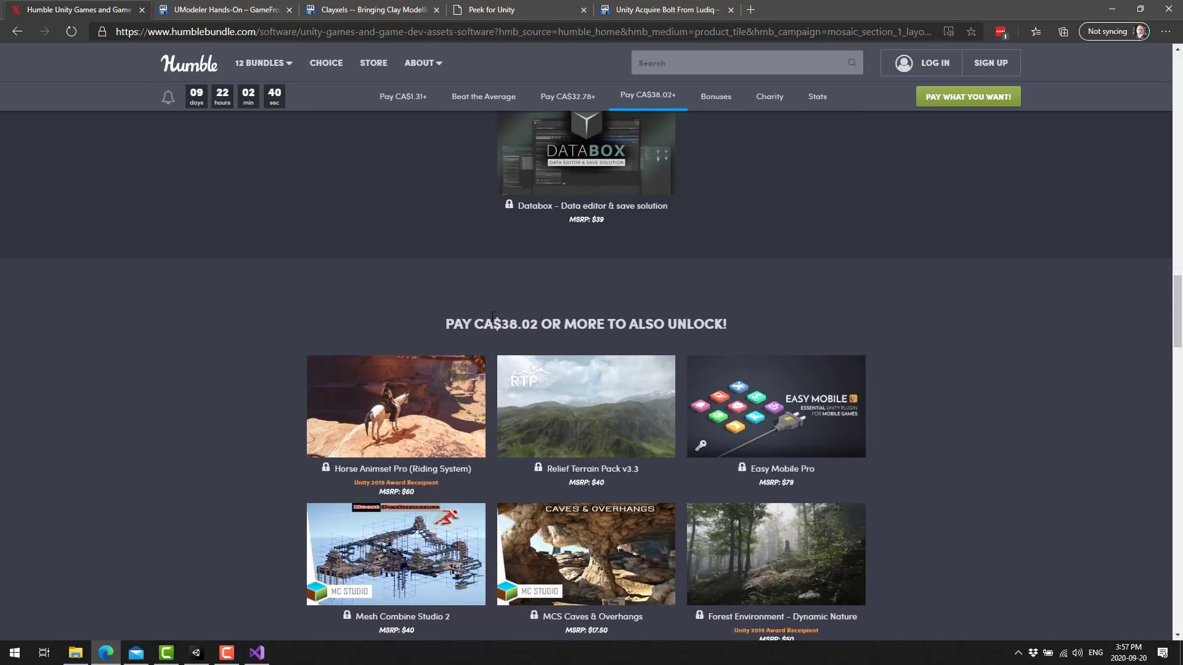
drag(484, 324, 537, 324)
click(999, 350)
Scroll through the bundle tiers, ending on the CA$38.02 tier's assets
scroll(999, 350, up, 1)
scroll(988, 371, down, 4)
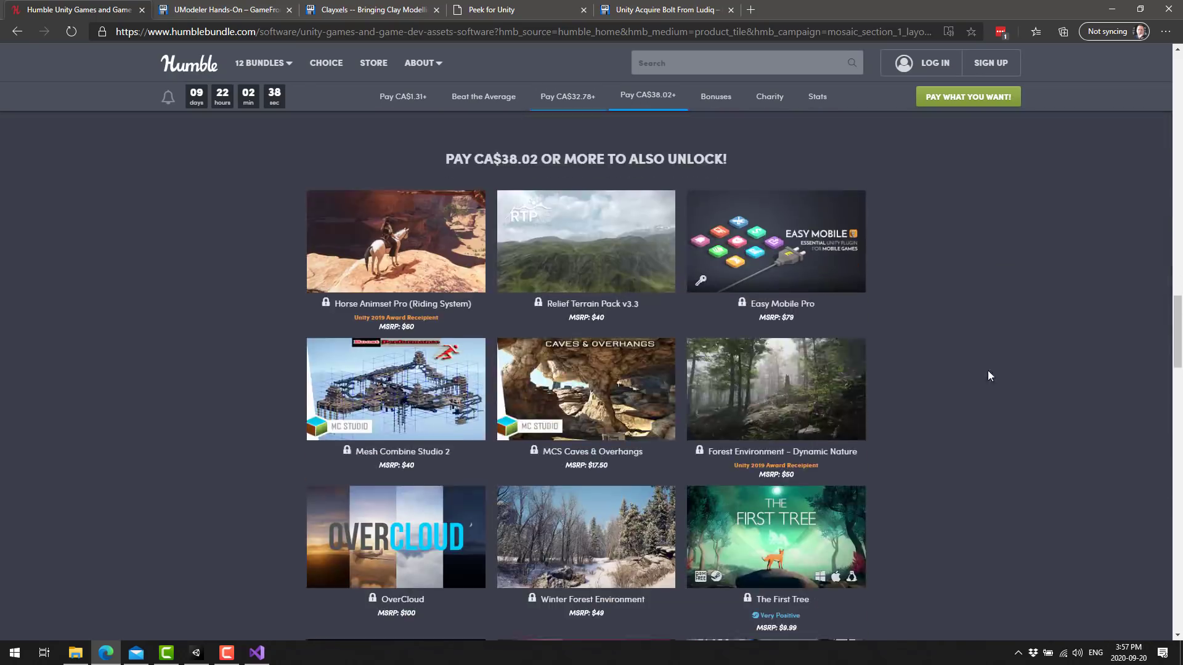
scroll(822, 467, down, 5)
scroll(958, 428, up, 12)
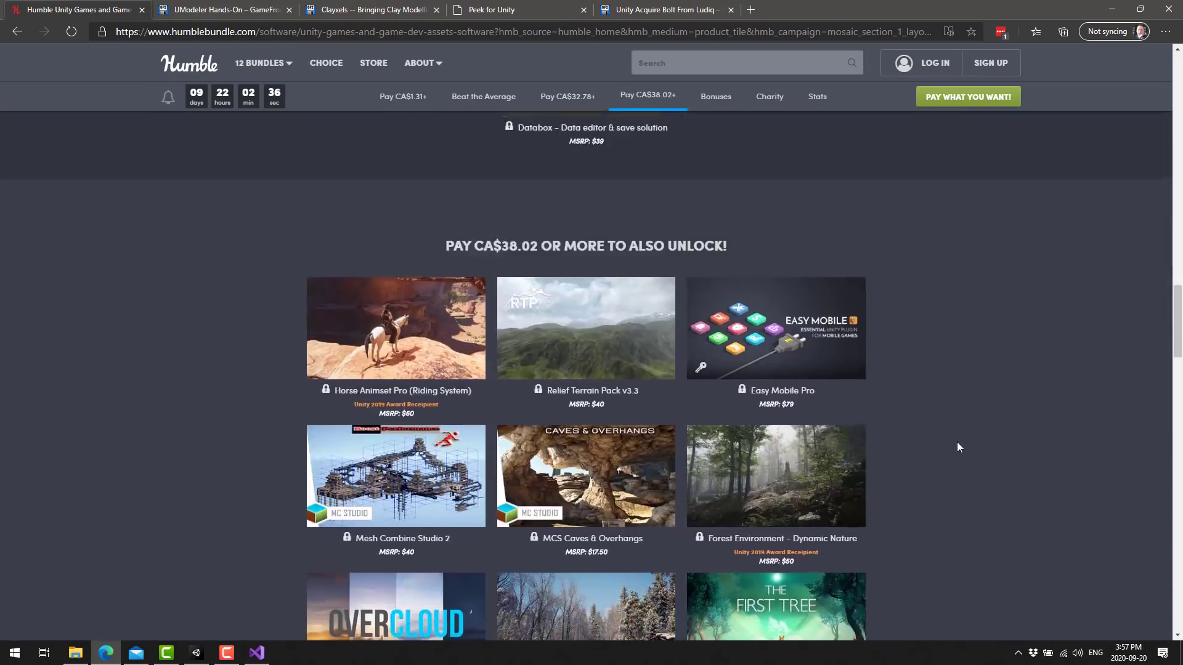
scroll(964, 477, up, 3)
scroll(971, 493, down, 1)
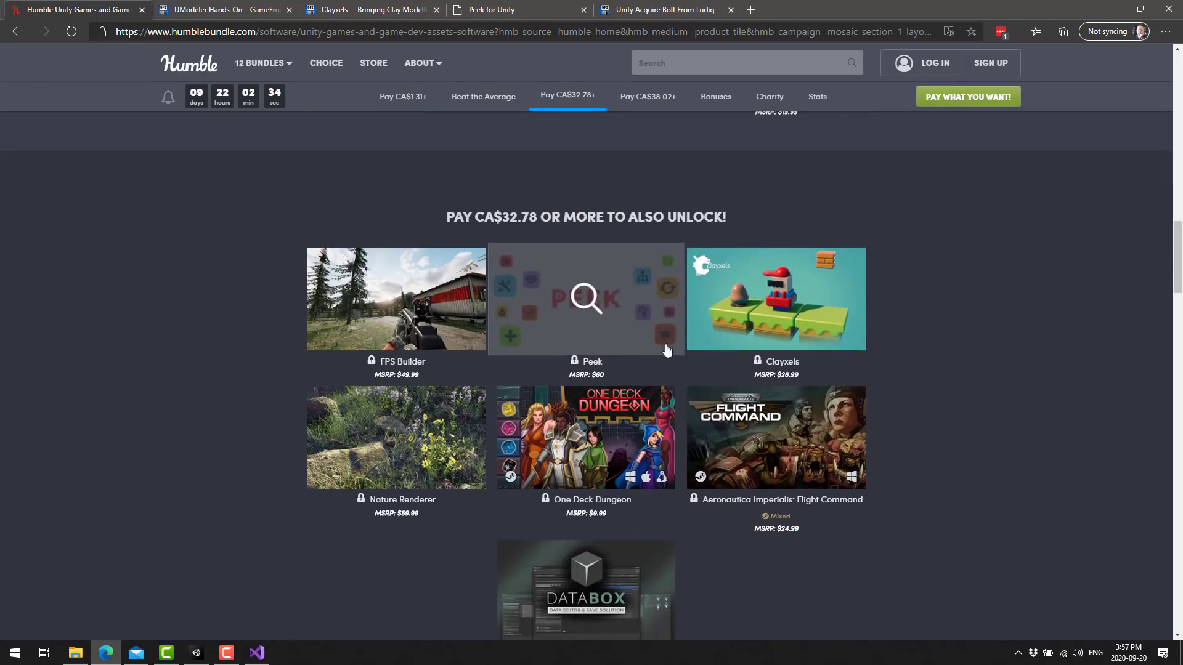
scroll(1010, 344, down, 1)
scroll(1007, 350, up, 11)
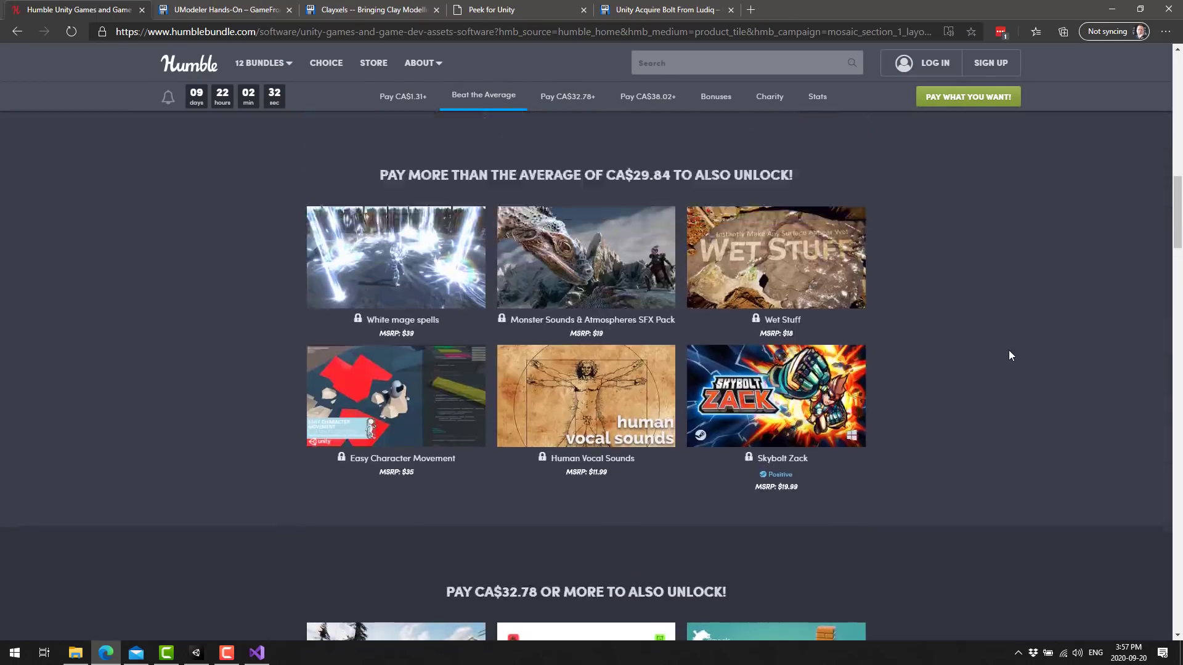
scroll(1012, 402, down, 9)
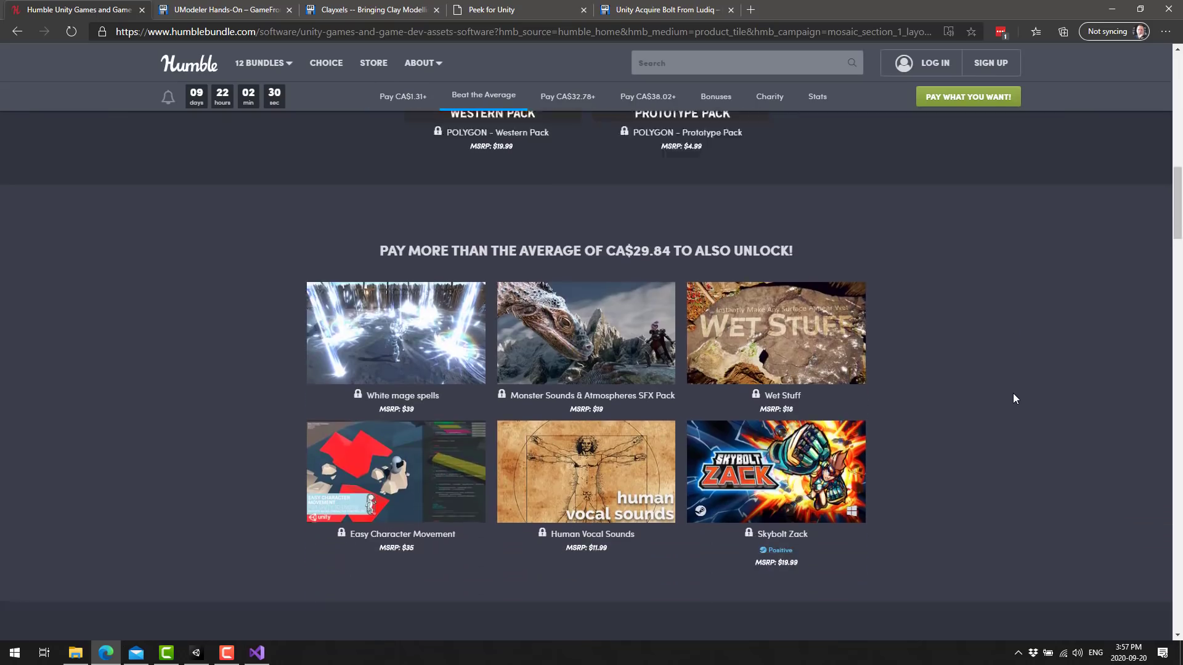
scroll(1014, 398, down, 6)
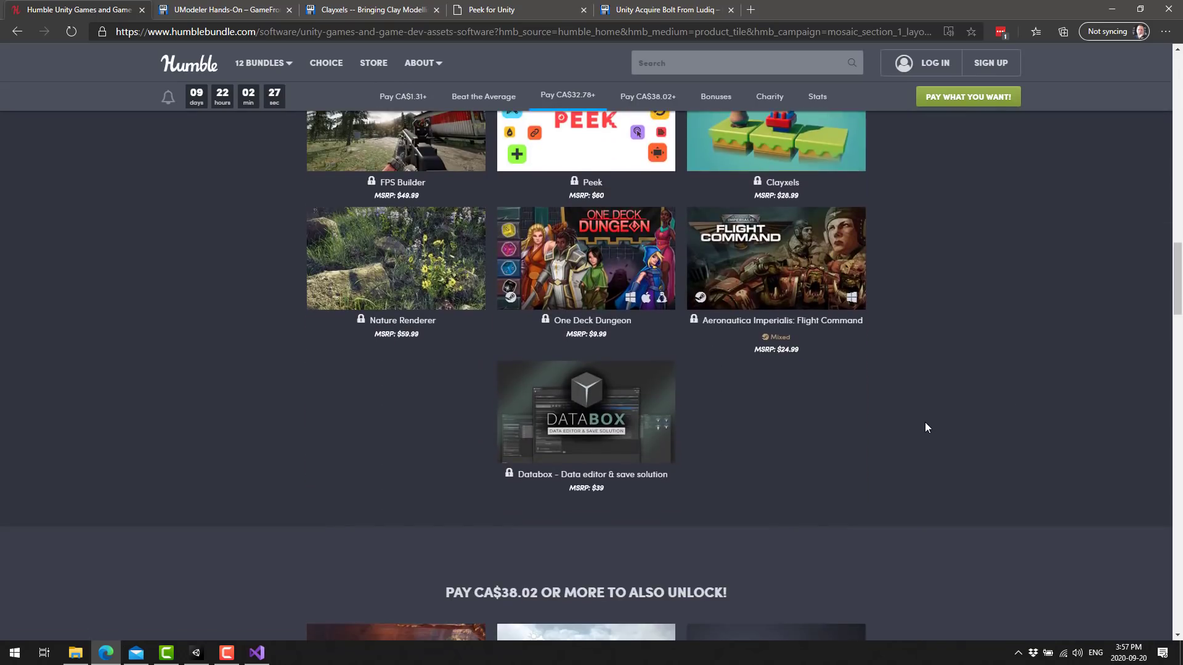
scroll(925, 431, down, 11)
scroll(908, 404, down, 5)
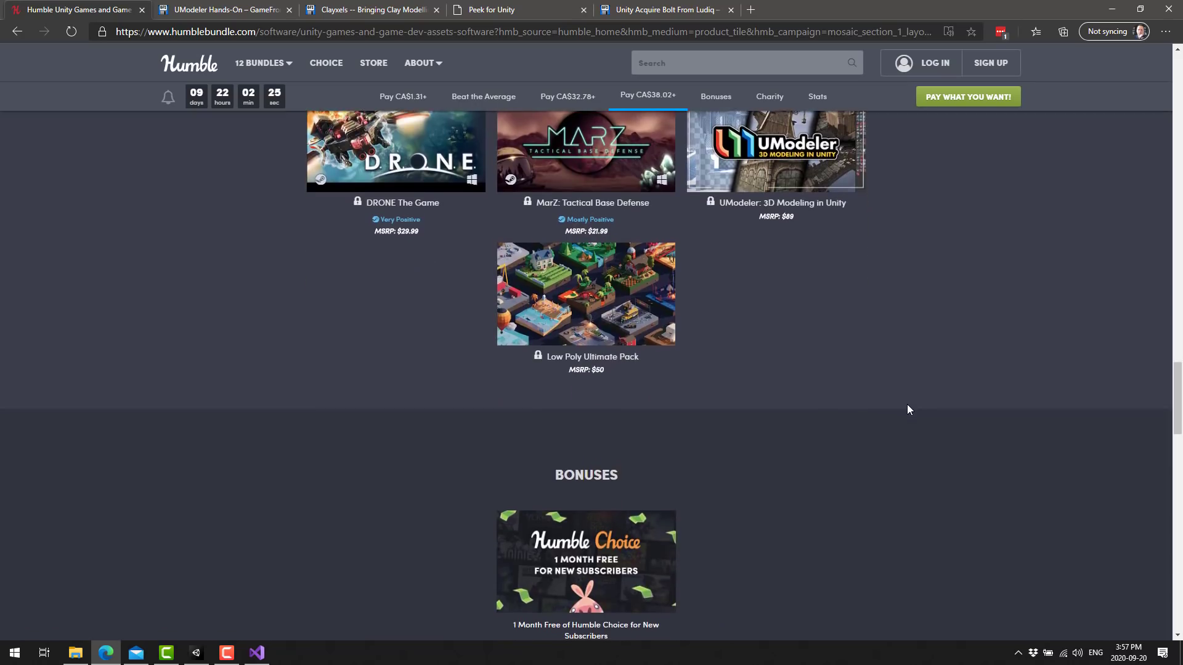
scroll(907, 415, up, 10)
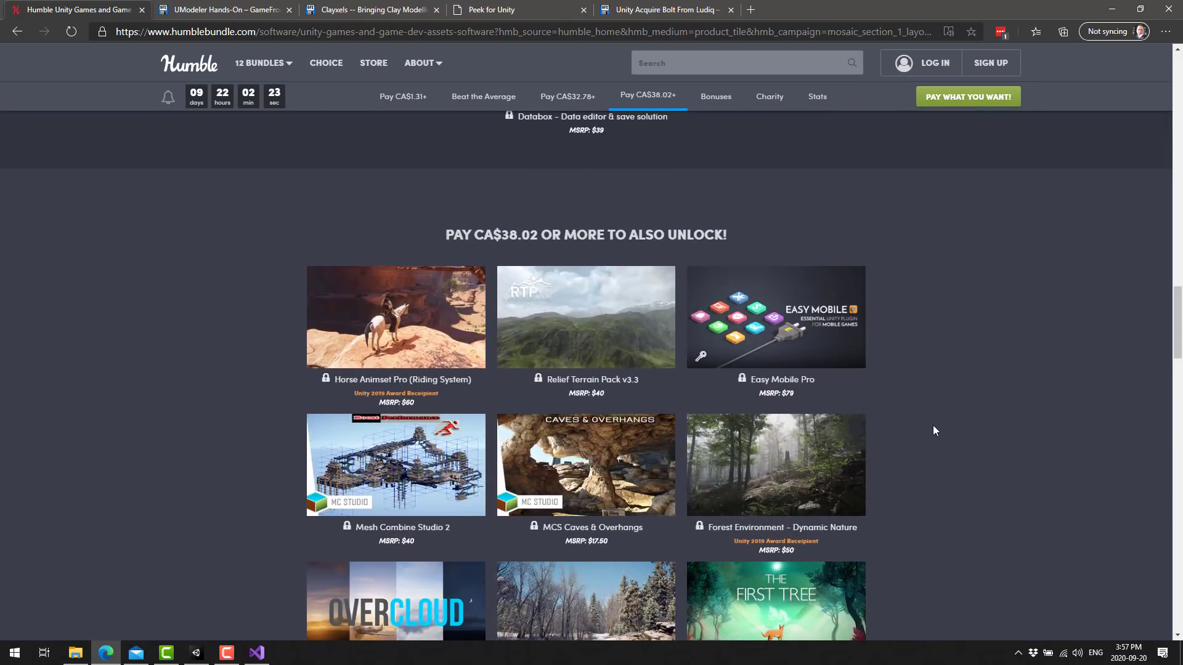
Back in Unity, view Directional Light's tag and layer, then open Workshop Set's quick inspector
key(alt+Tab)
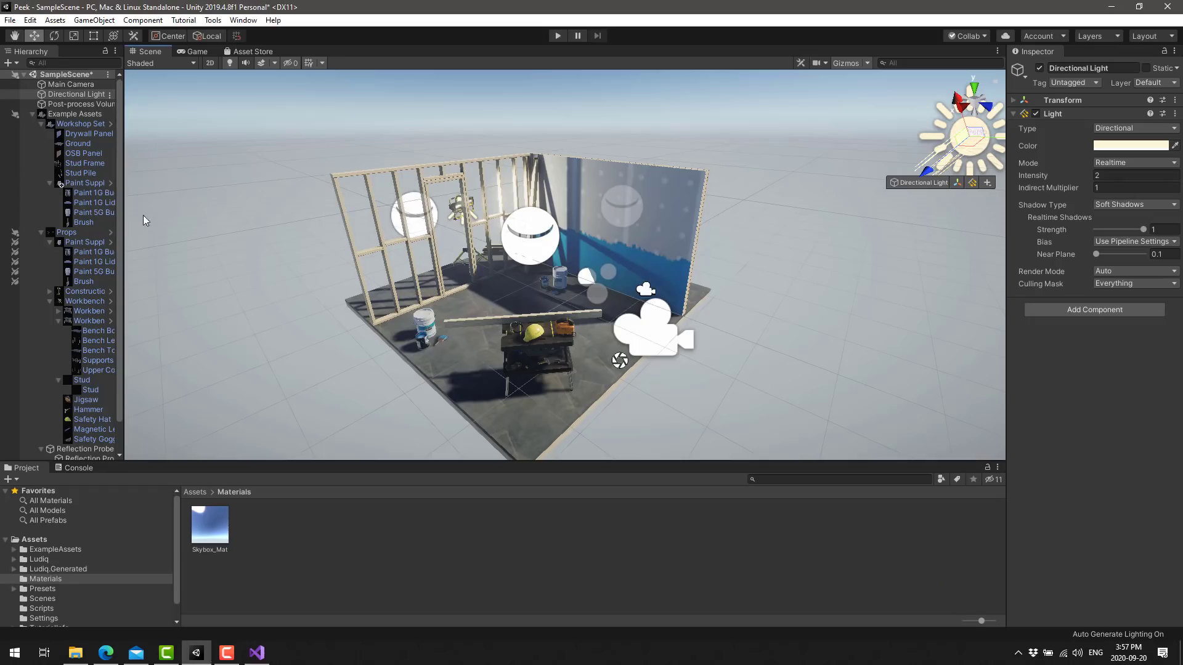
click(918, 181)
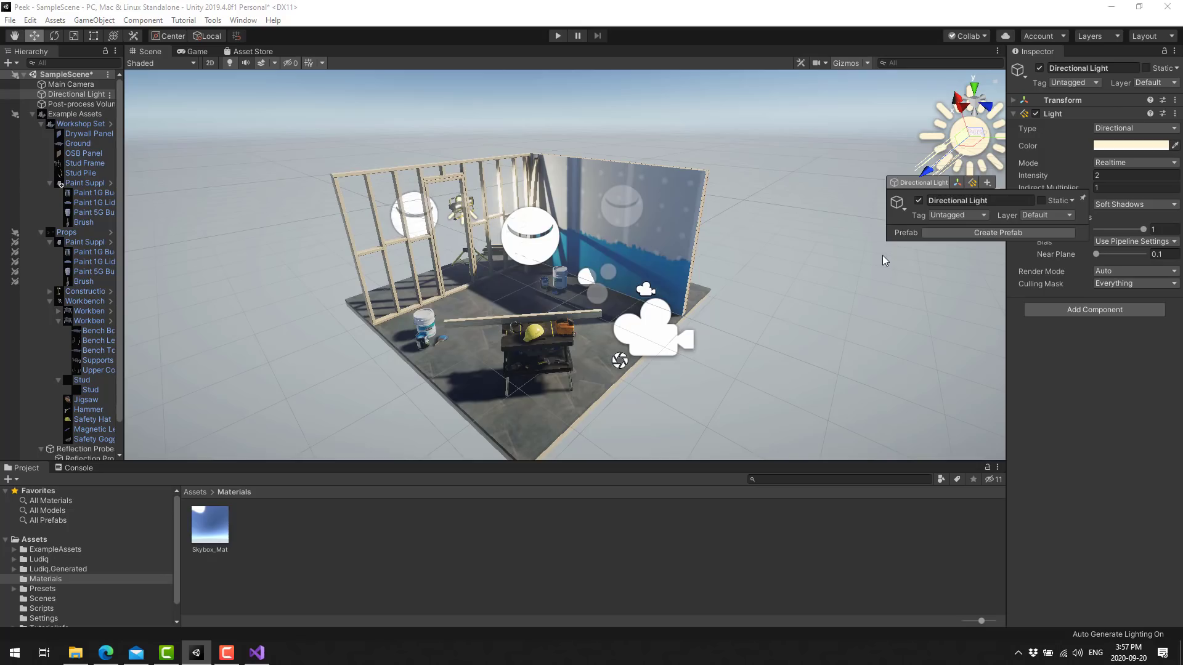
click(525, 390)
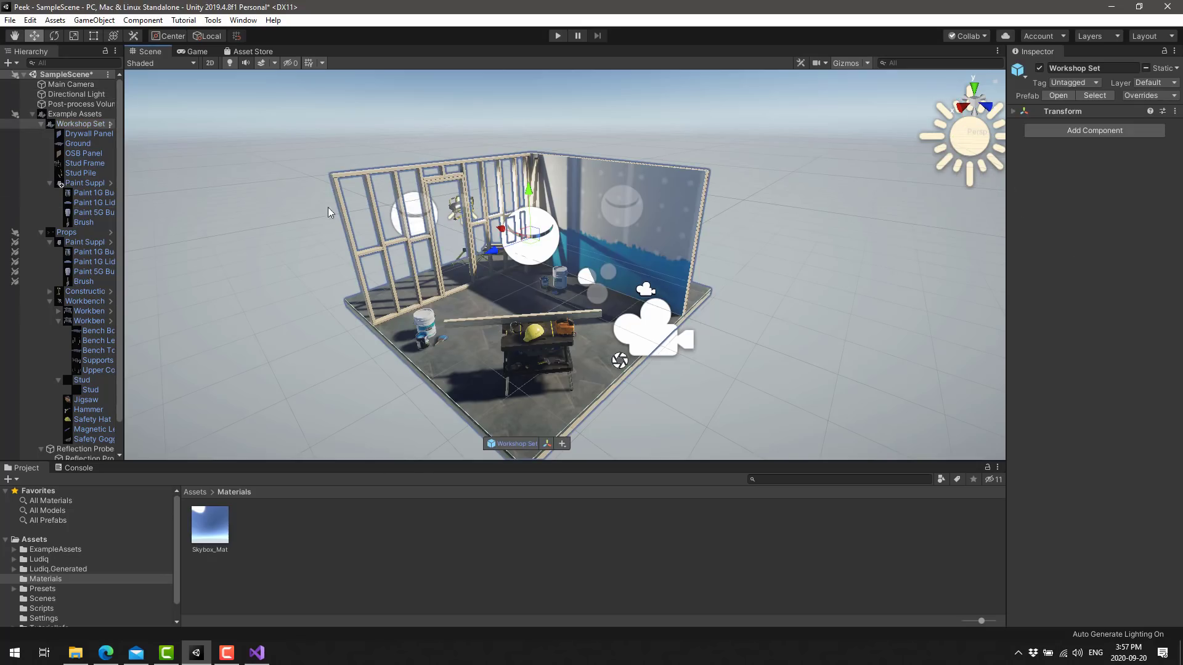
click(521, 442)
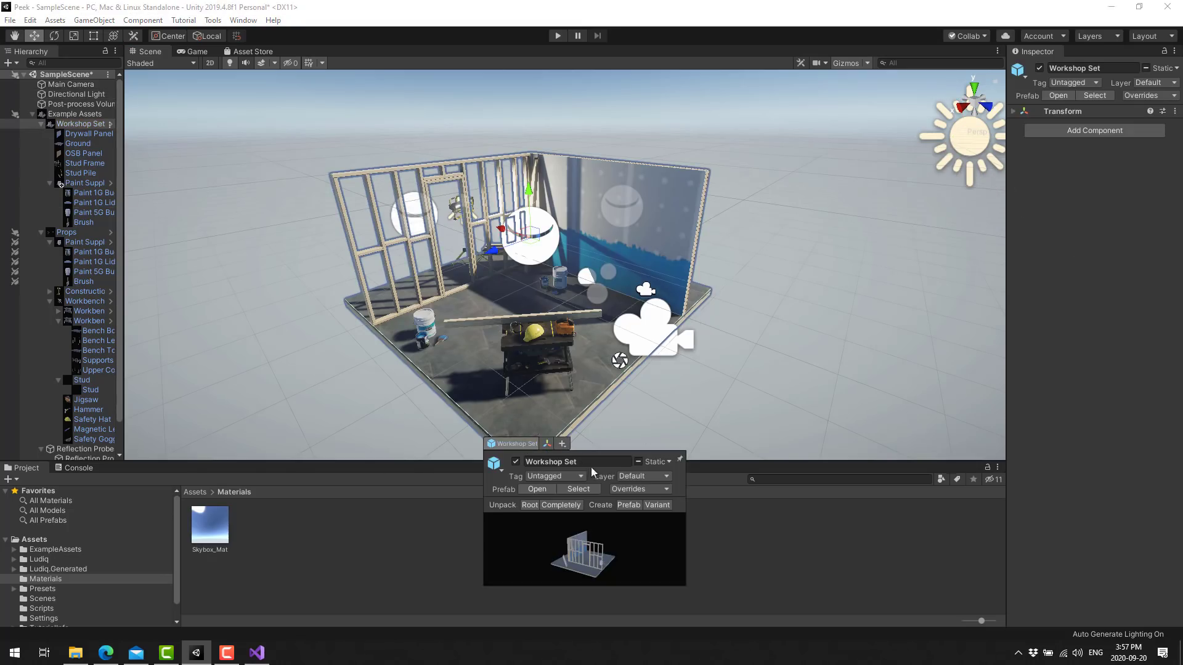